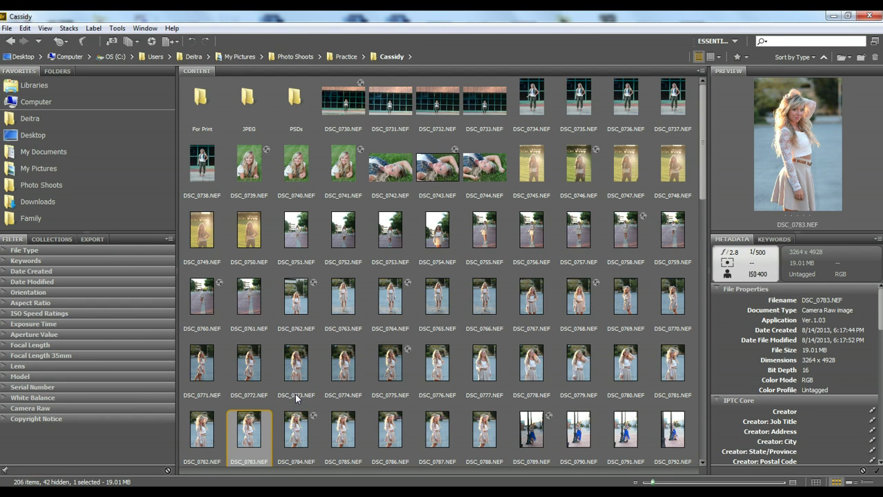
Show the folder tree and close the Filter, Collections and Export panels
click(59, 70)
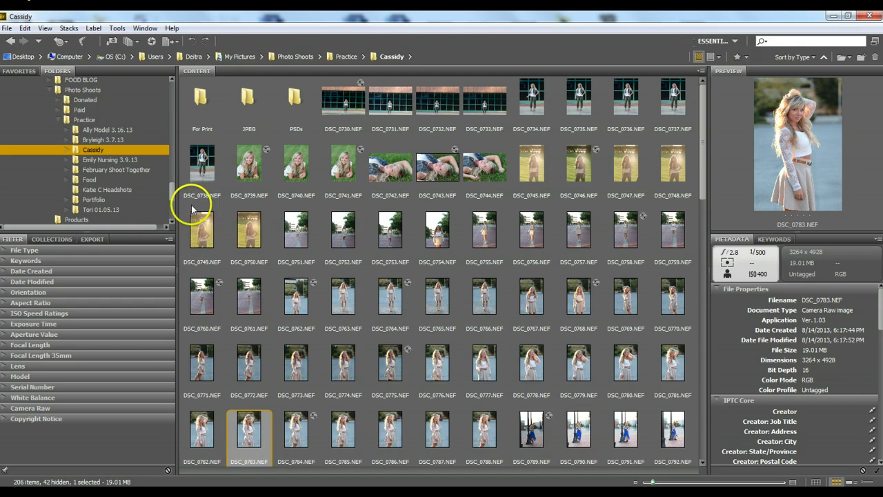
right_click(11, 240)
click(28, 253)
right_click(20, 239)
click(23, 239)
right_click(24, 239)
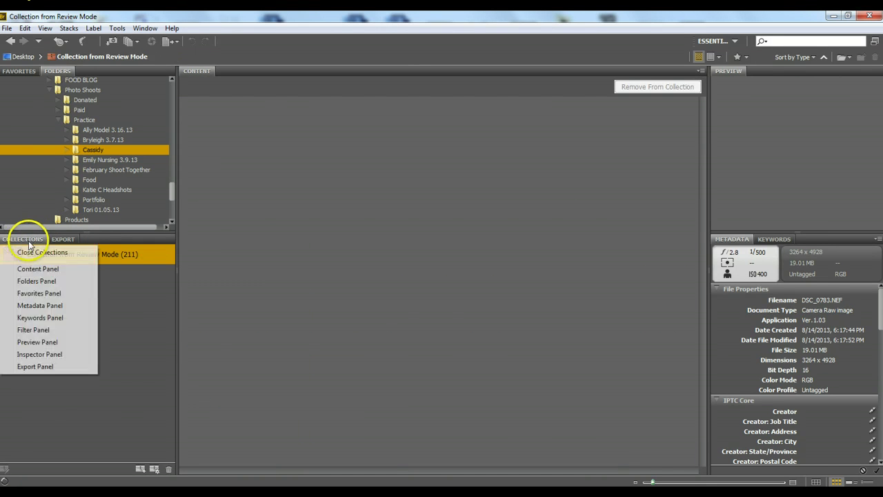
key(Escape)
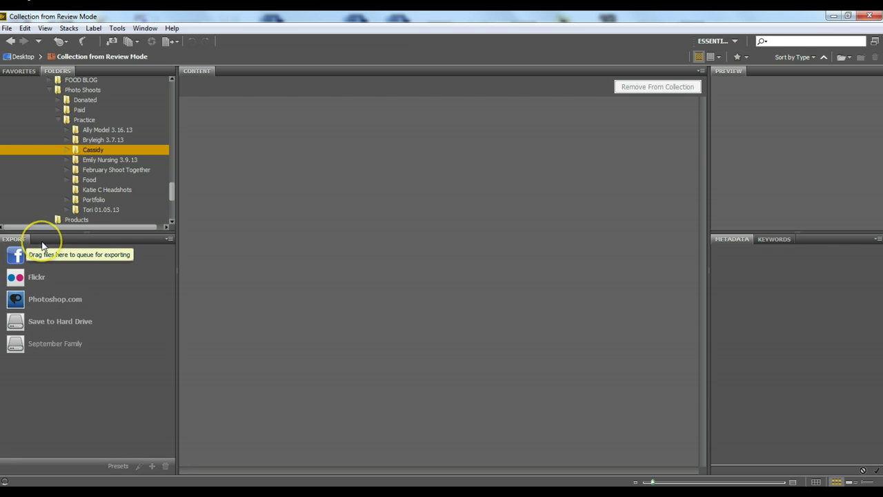
right_click(14, 238)
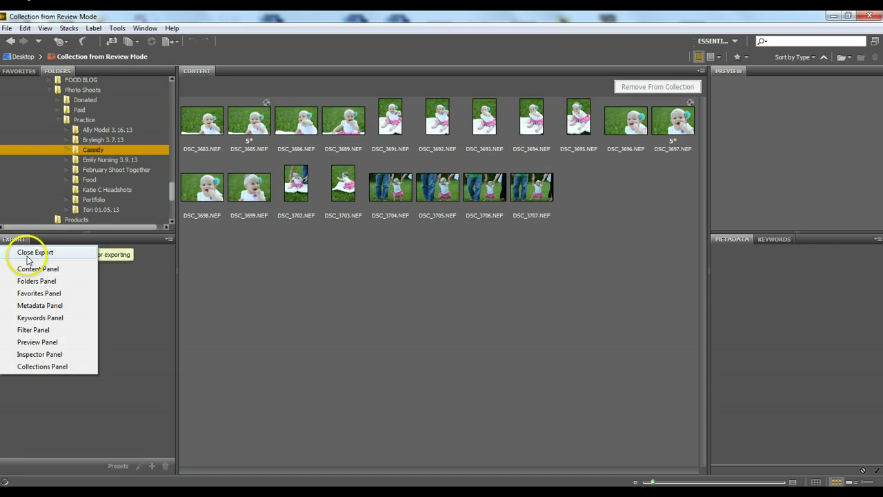
click(31, 254)
Return to the original photo-shoot folder under Practice and close the Metadata and Keywords panels
click(89, 153)
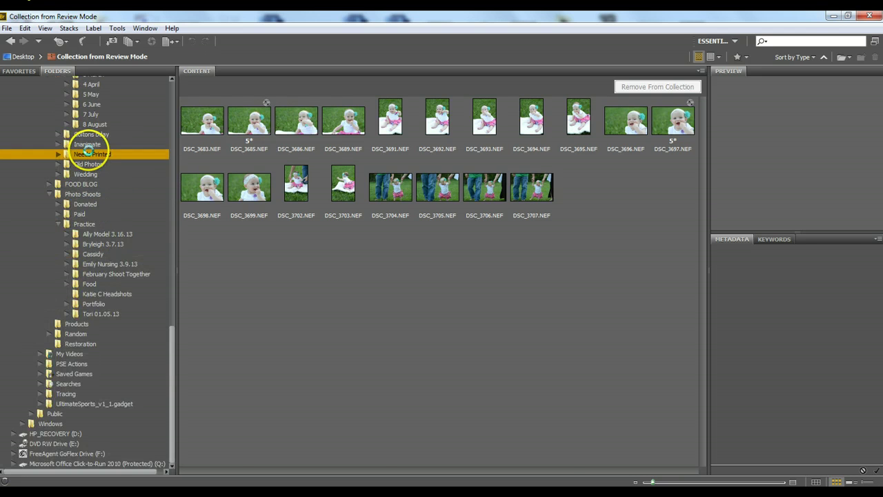
click(93, 254)
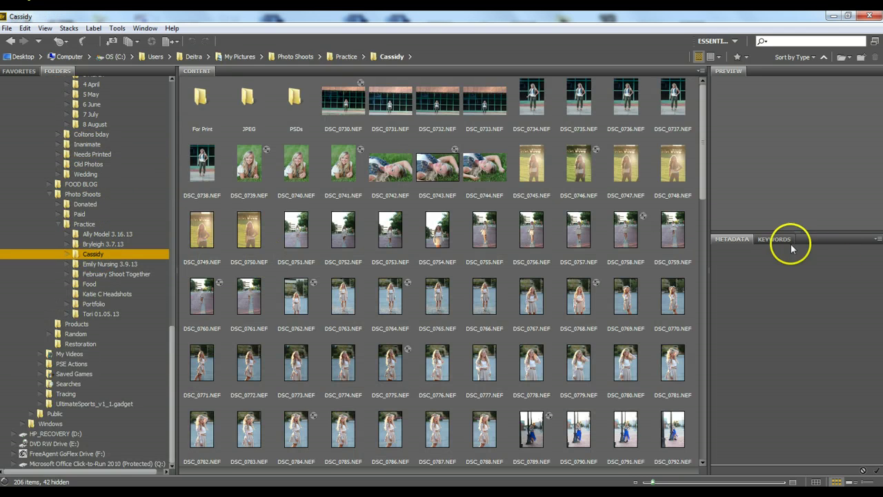
right_click(733, 239)
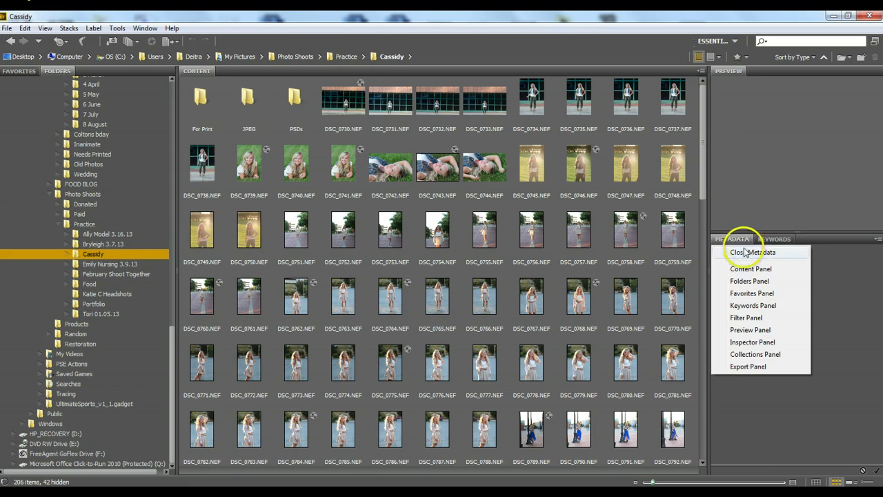
click(745, 253)
right_click(738, 238)
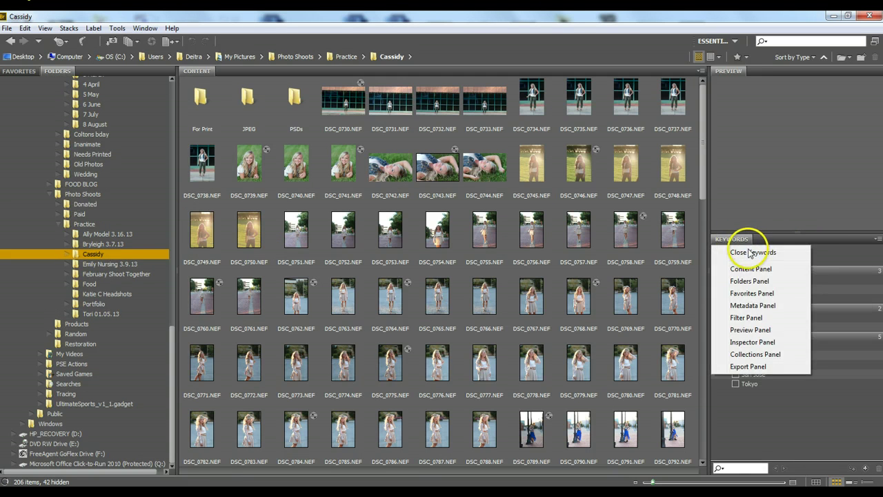
click(751, 253)
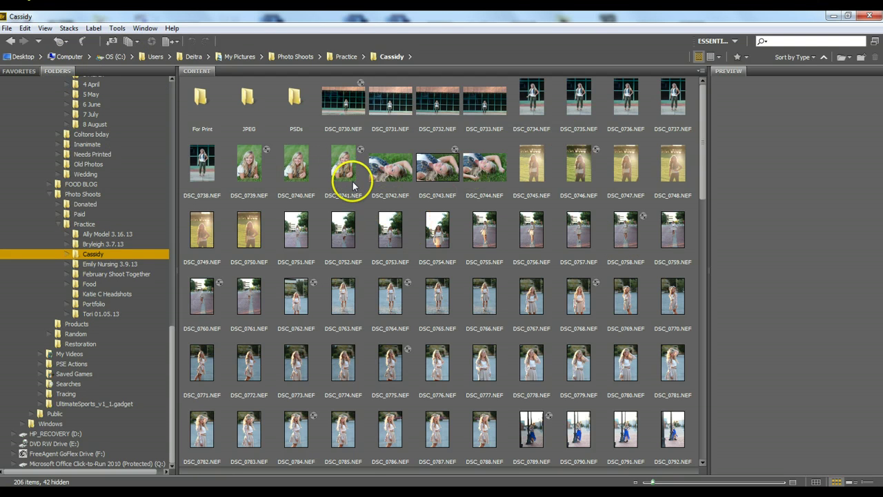
Reopen the Keywords panel, grouped with the Favorites and Folders panels
click(145, 29)
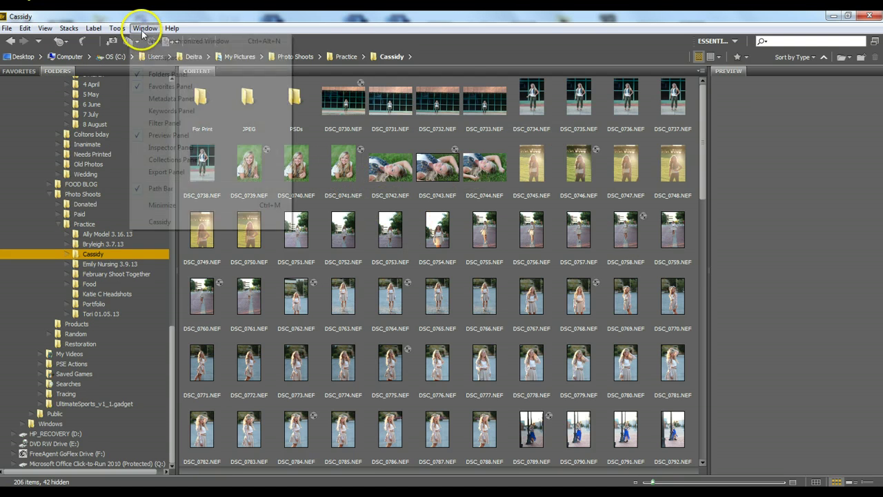
click(143, 111)
drag(731, 71, 82, 276)
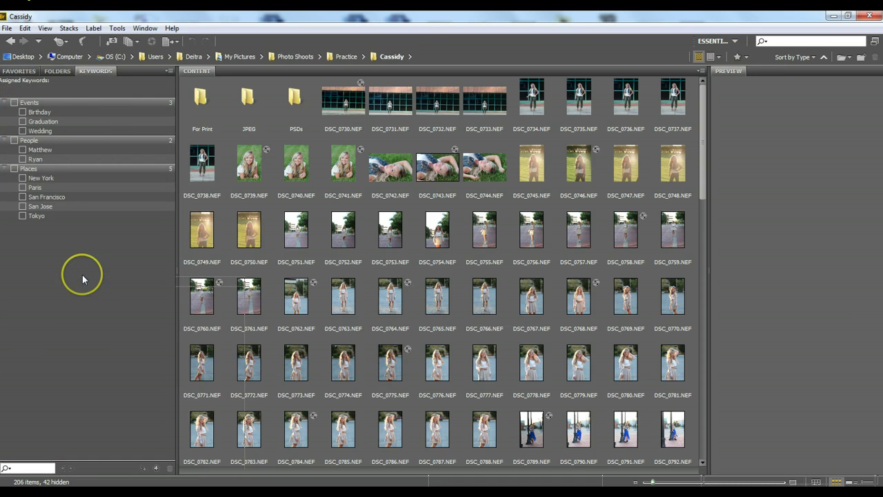
Look through the grouped Folders and Keywords panels and leave Favorites in front
click(60, 72)
click(24, 72)
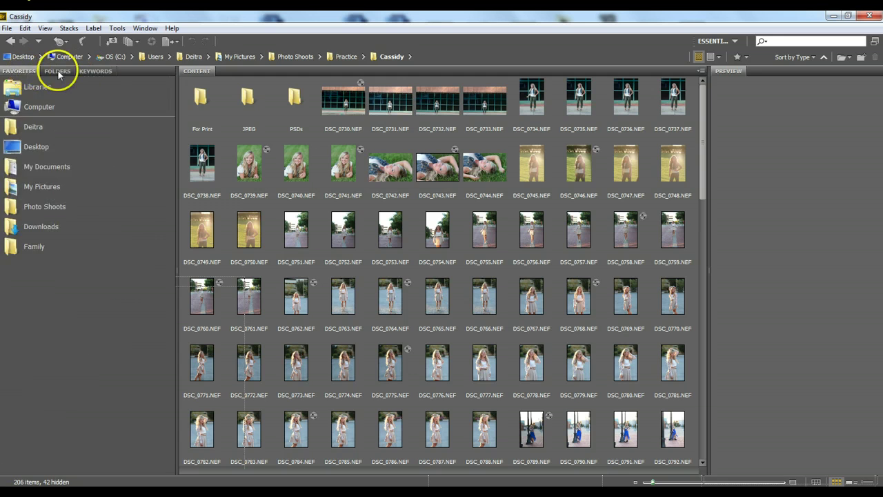
click(89, 72)
click(28, 72)
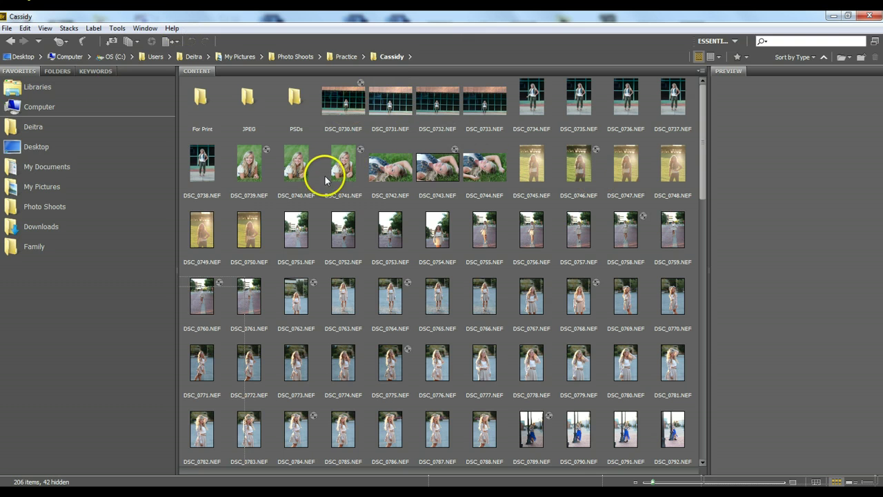
Select DSC_0739.NEF and widen the Preview panel until the thumbnails form a single column
click(240, 173)
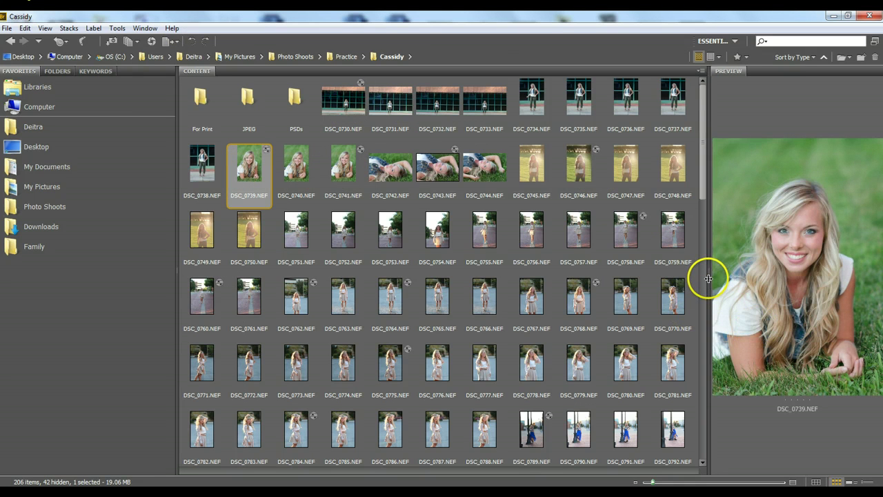
drag(708, 272, 390, 254)
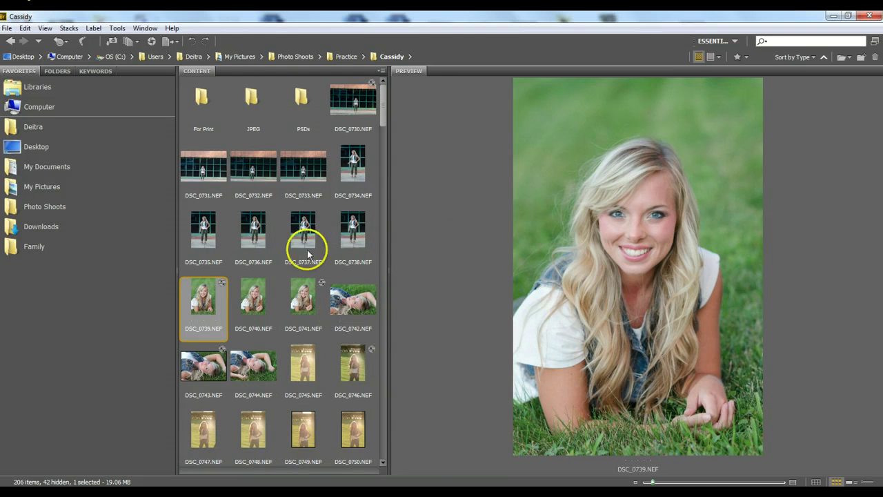
drag(389, 278, 242, 257)
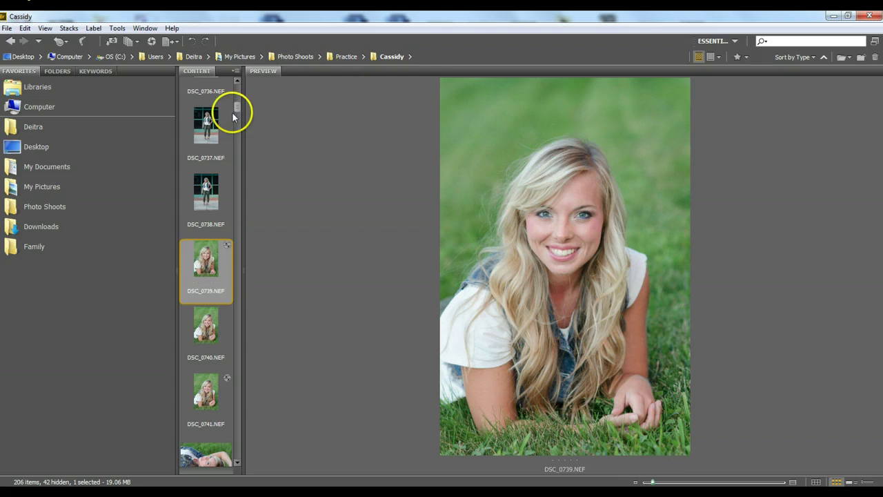
Dock the Preview panel above the thumbnails and resize both so a large preview and single-row filmstrip fill the remaining width
drag(239, 104, 715, 104)
drag(738, 75, 201, 72)
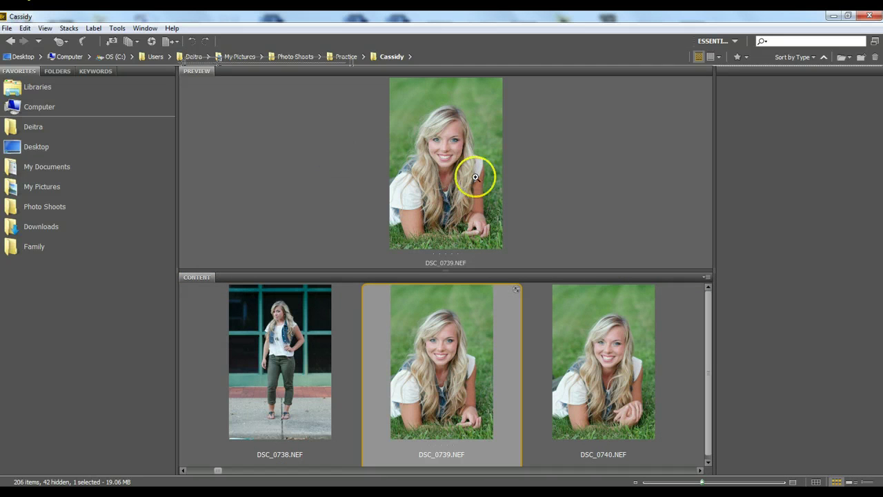
drag(446, 269, 448, 351)
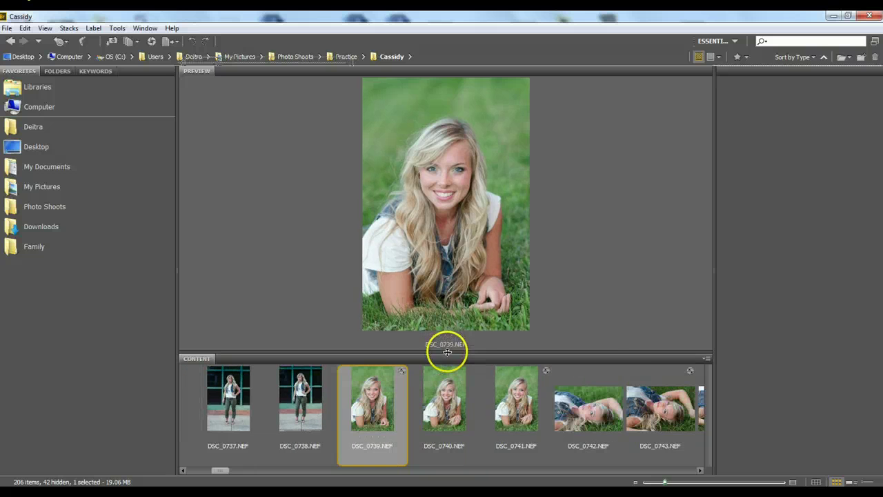
drag(713, 269, 881, 271)
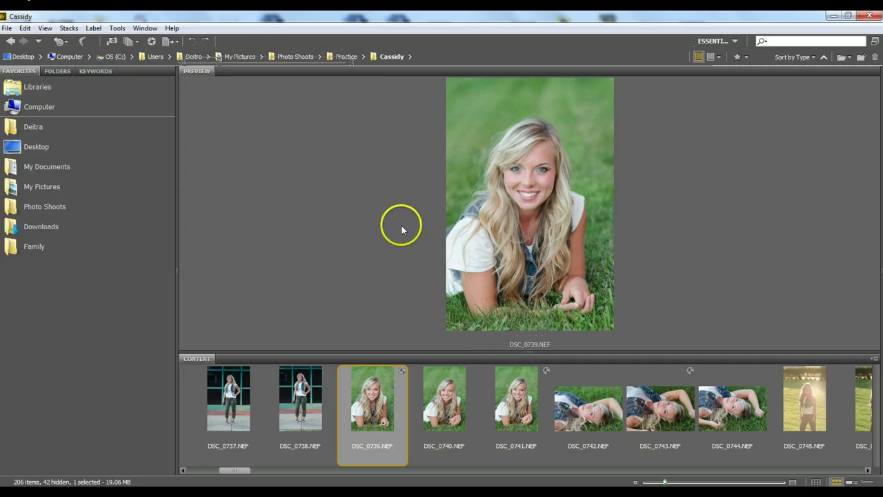
click(735, 43)
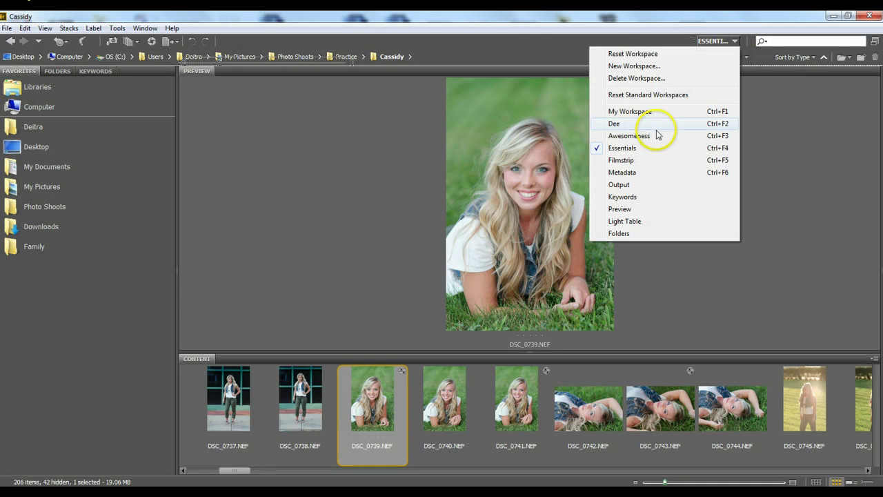
click(630, 65)
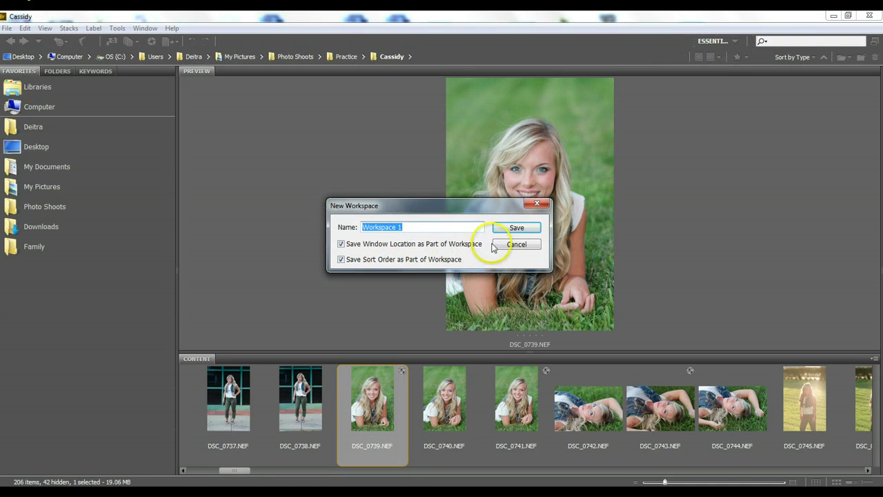
click(517, 230)
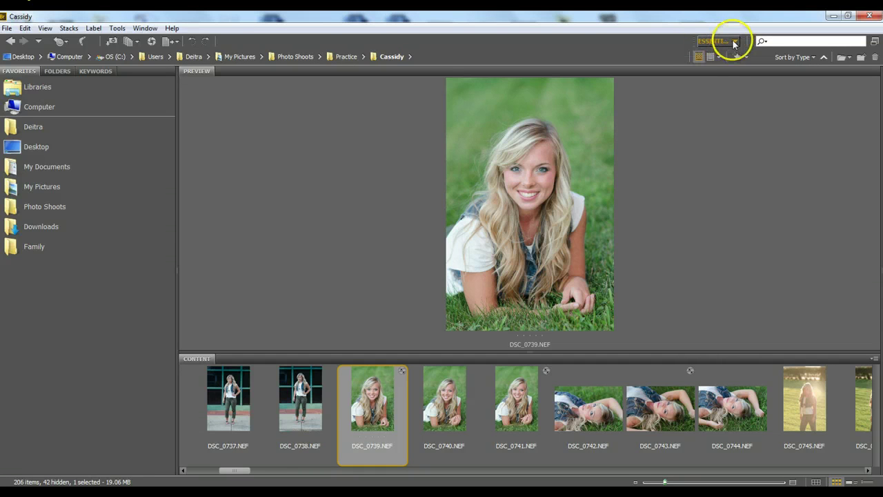
Save the layout as a new workspace named "Best Workspace EVER!", keeping the sort order but not the window location
click(735, 43)
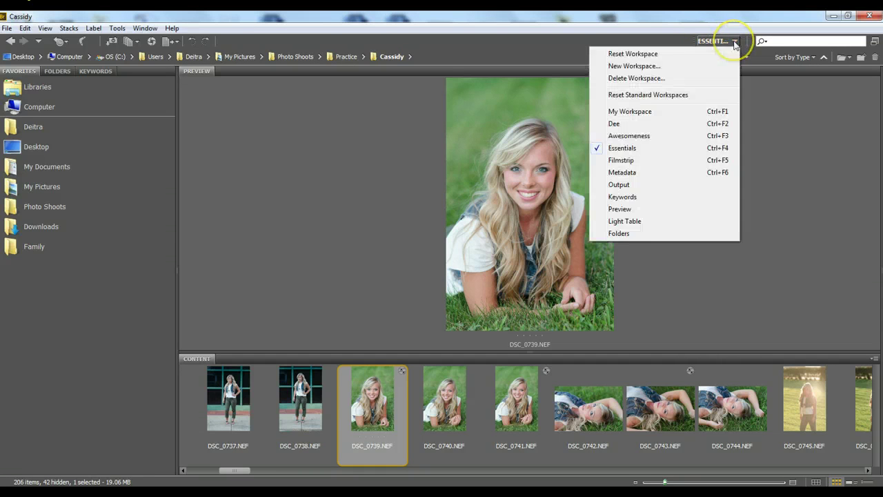
click(634, 66)
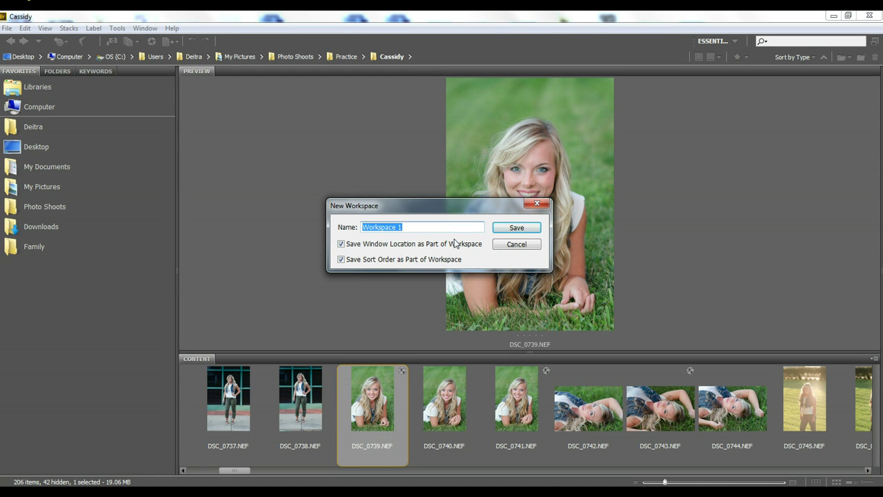
text(1)
key(BackSpace)
text(Best)
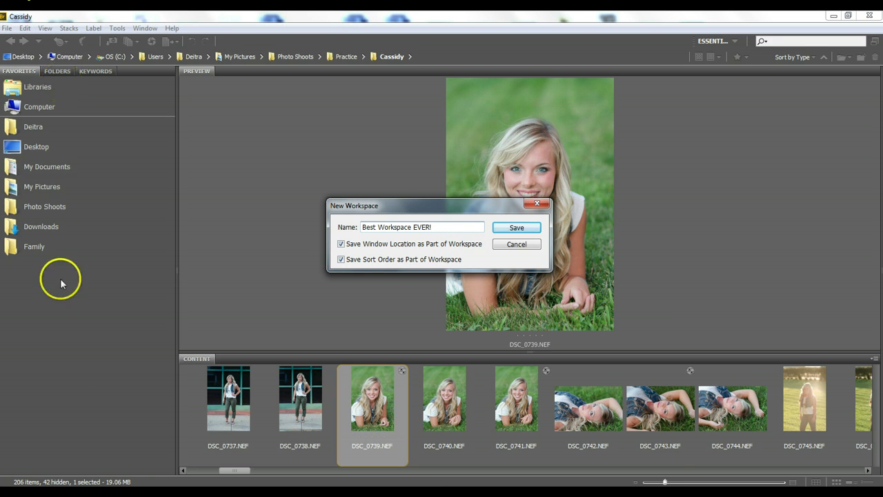
click(343, 244)
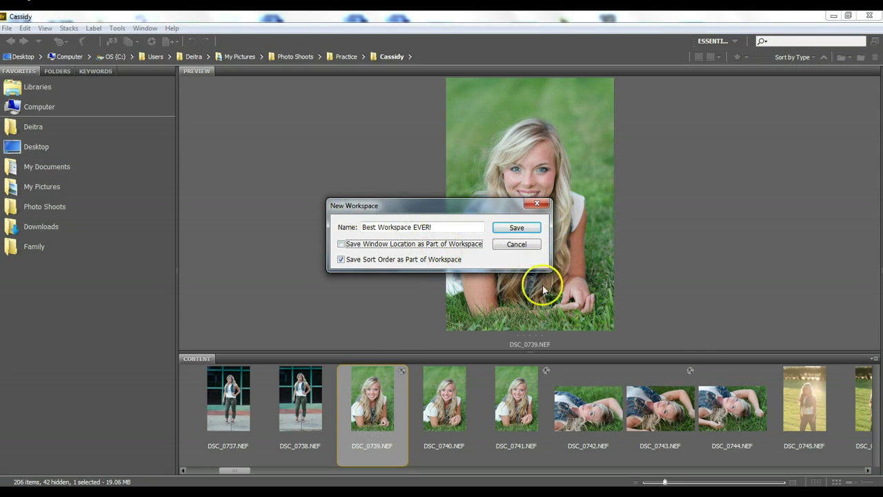
click(509, 228)
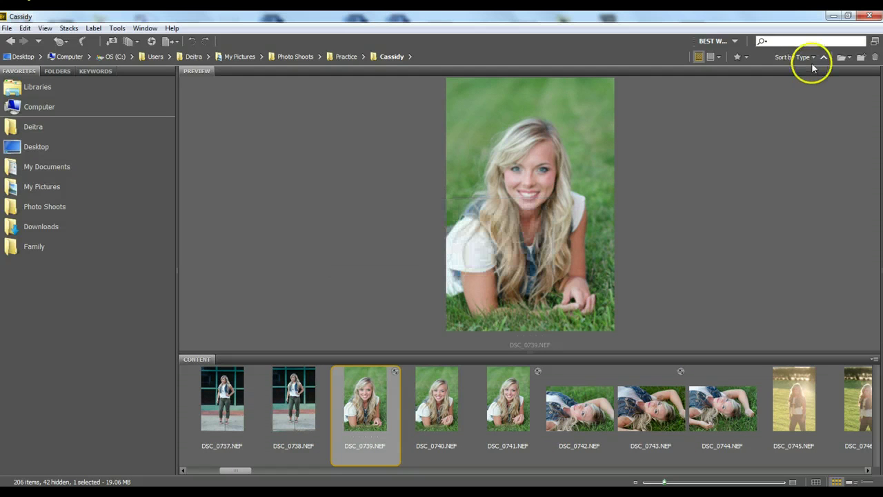
Review the available sort orders and look through the folder's thumbnails from end to start
click(813, 58)
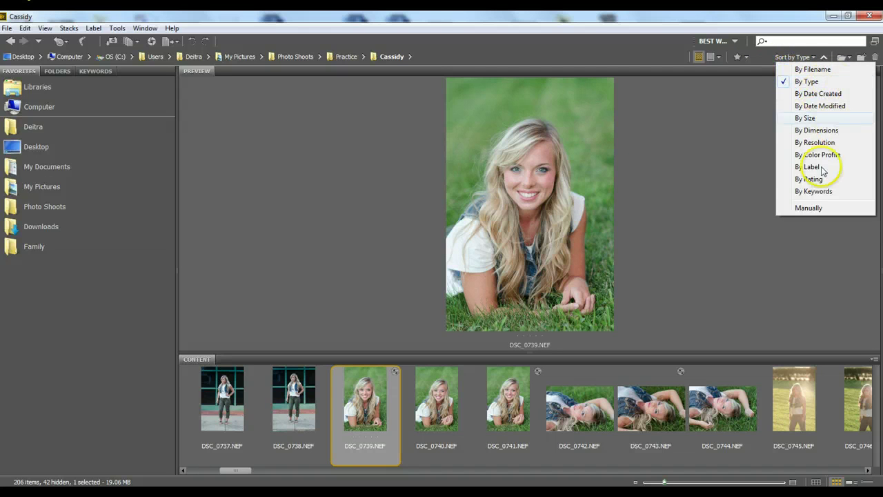
click(703, 211)
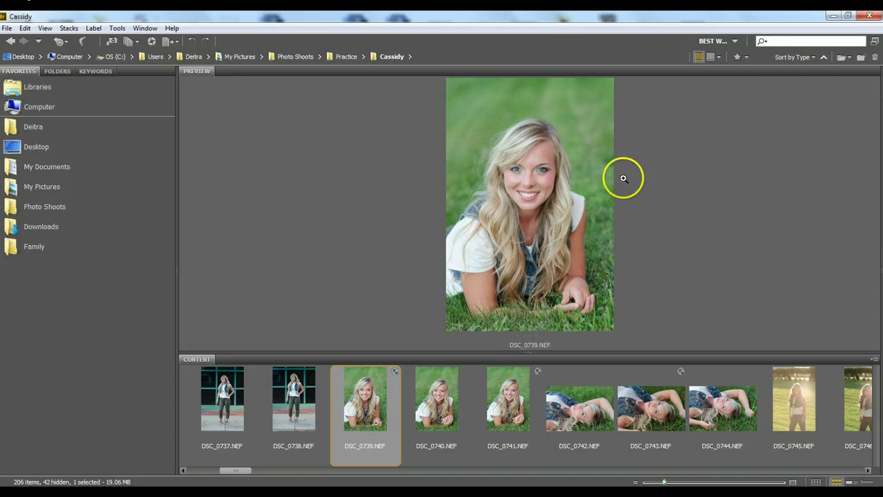
drag(235, 470, 876, 466)
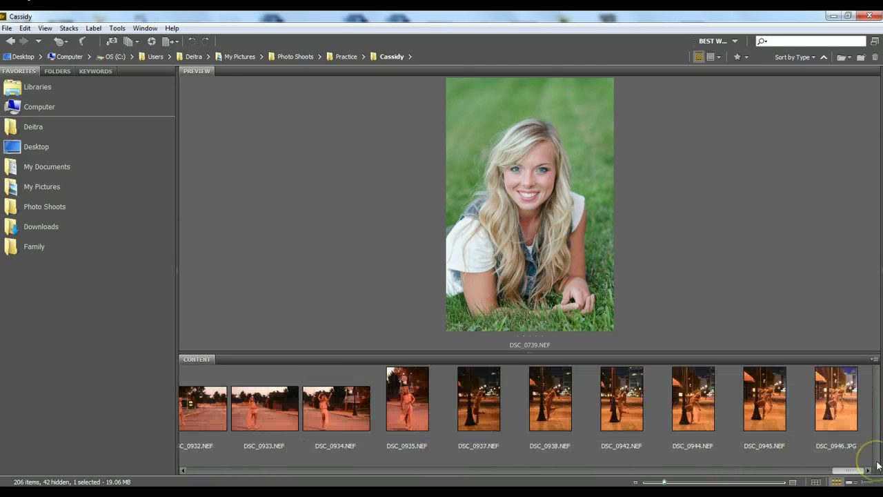
drag(238, 480, 863, 471)
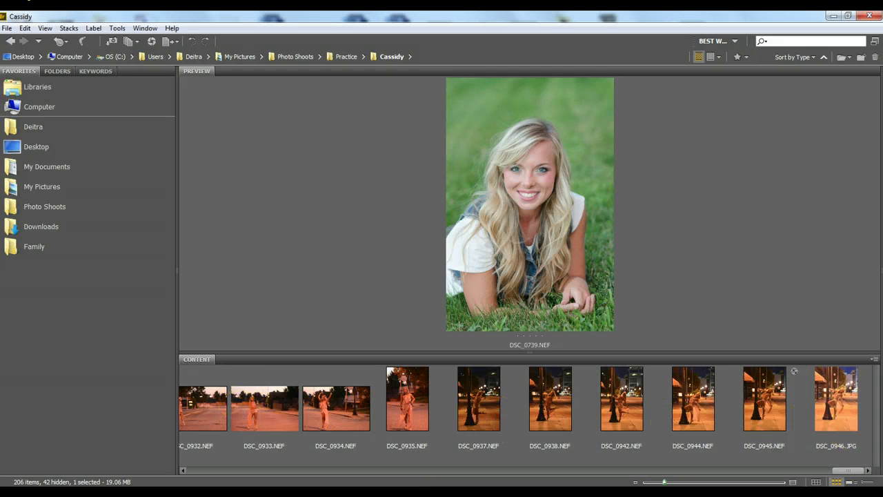
drag(858, 473, 187, 453)
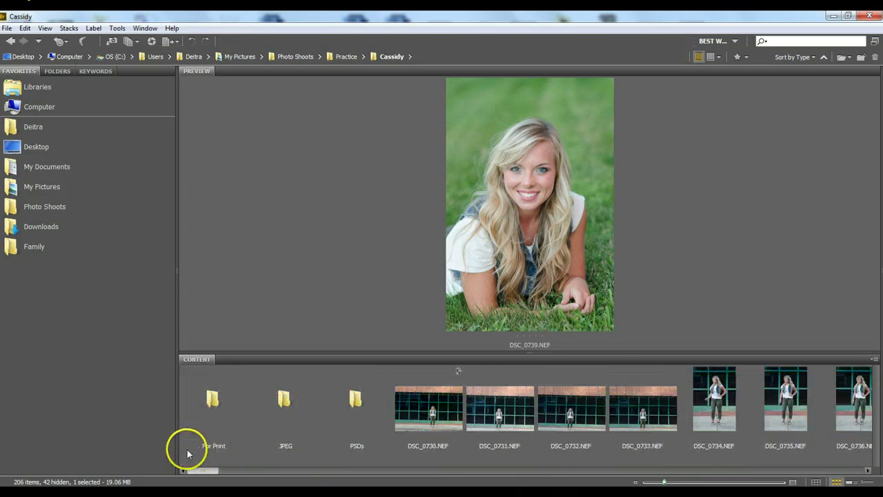
Preview the PSDs folder and the photos DSC_0731.NEF, DSC_0730.NEF and DSC_0732.NEF
click(356, 412)
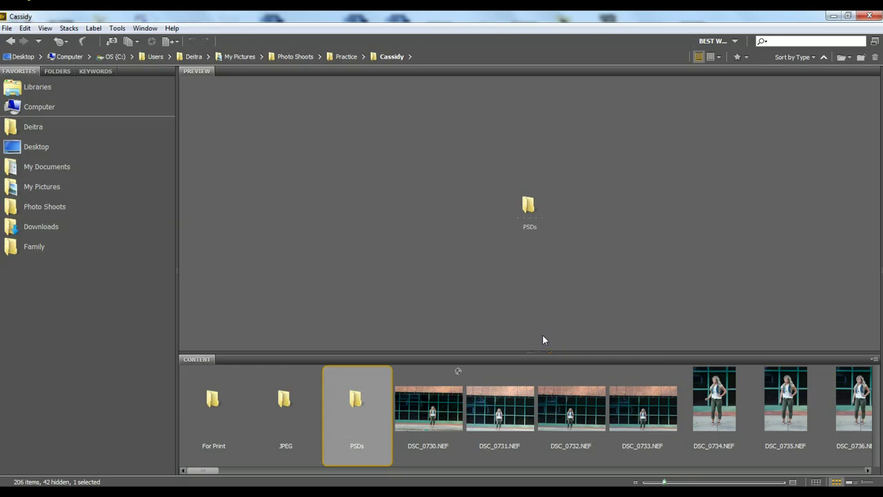
click(493, 408)
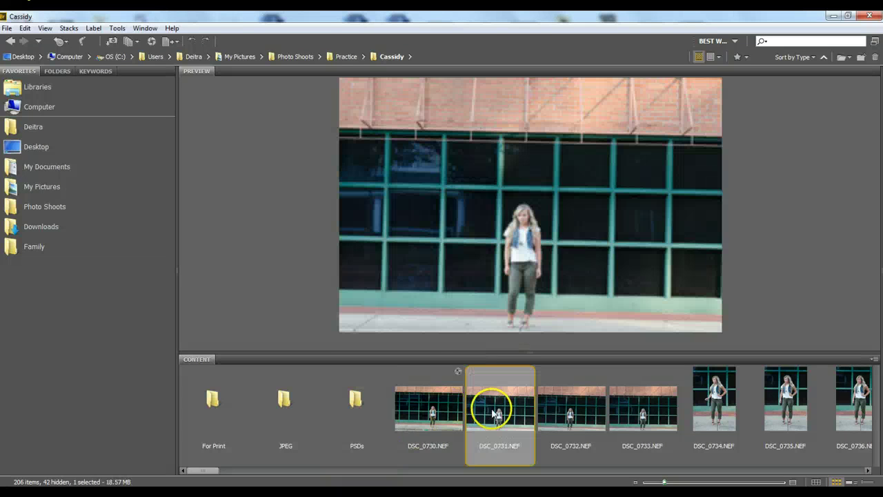
click(437, 418)
click(591, 416)
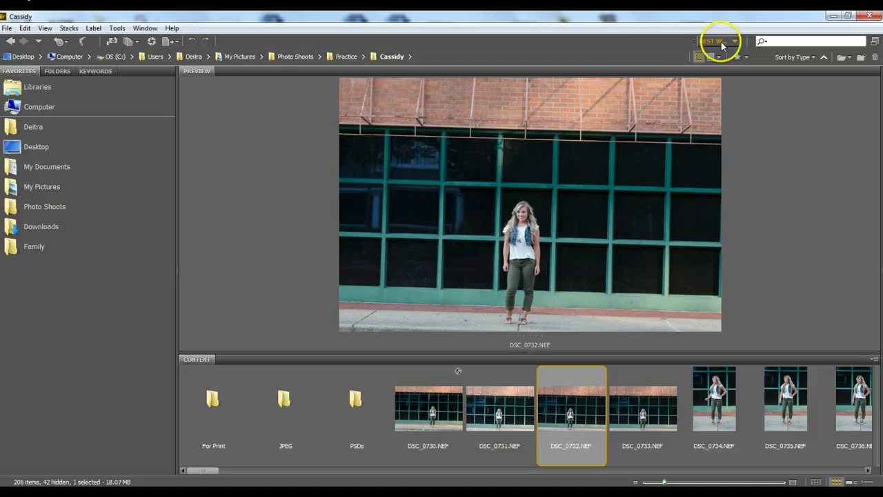
Check the contents of the Folders and Keywords panels, and close the Keywords panel
click(55, 72)
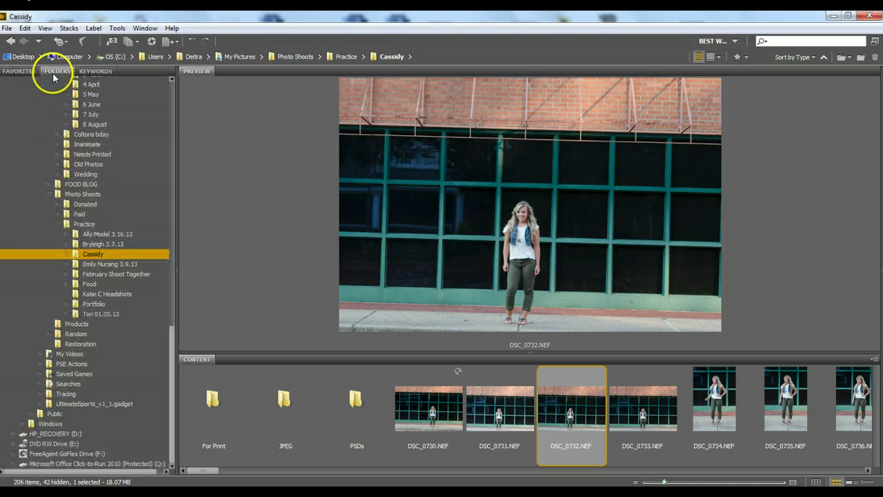
scroll(83, 214, up, 4)
scroll(83, 207, down, 4)
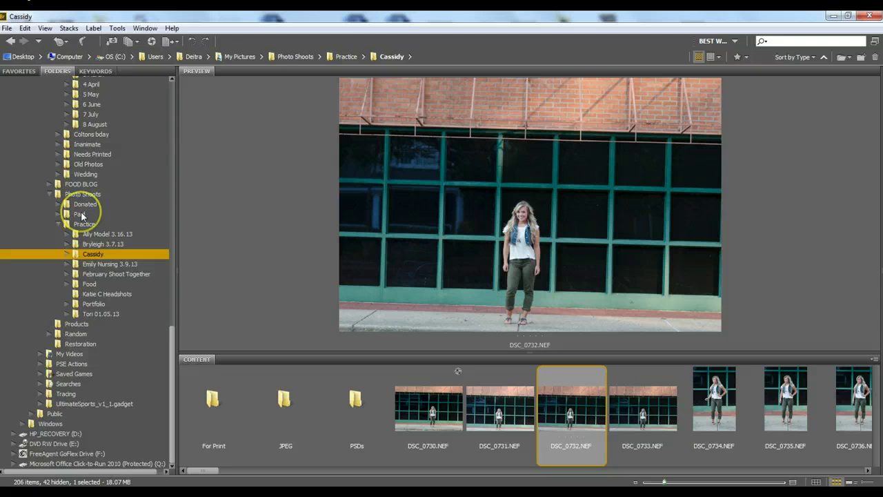
click(96, 72)
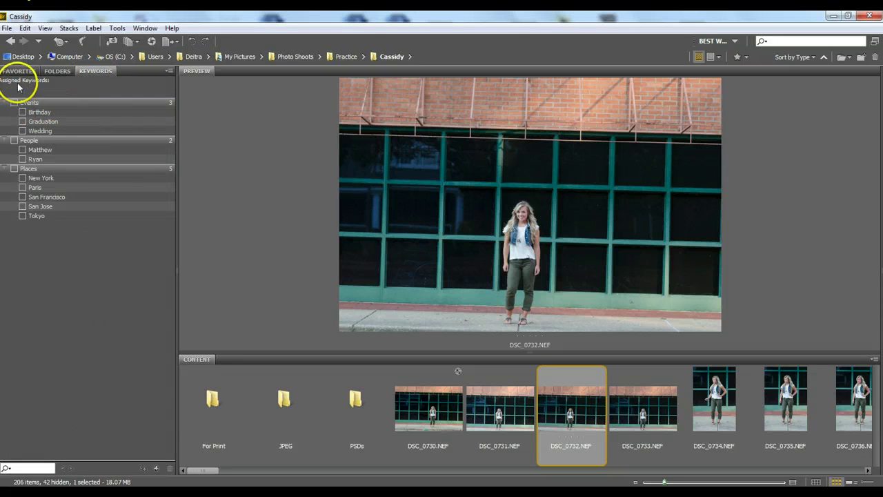
right_click(96, 72)
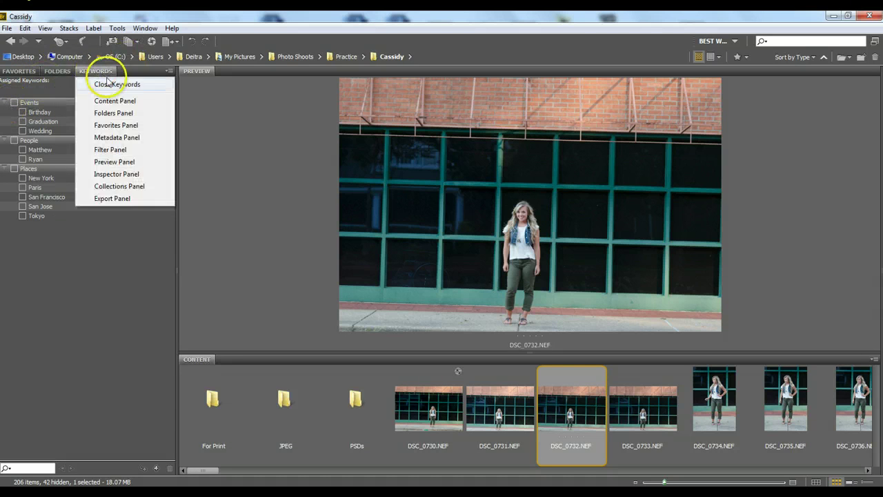
click(110, 81)
Remove the Family folder from the Favorites and check the list of panels that can be shown
scroll(110, 214, up, 5)
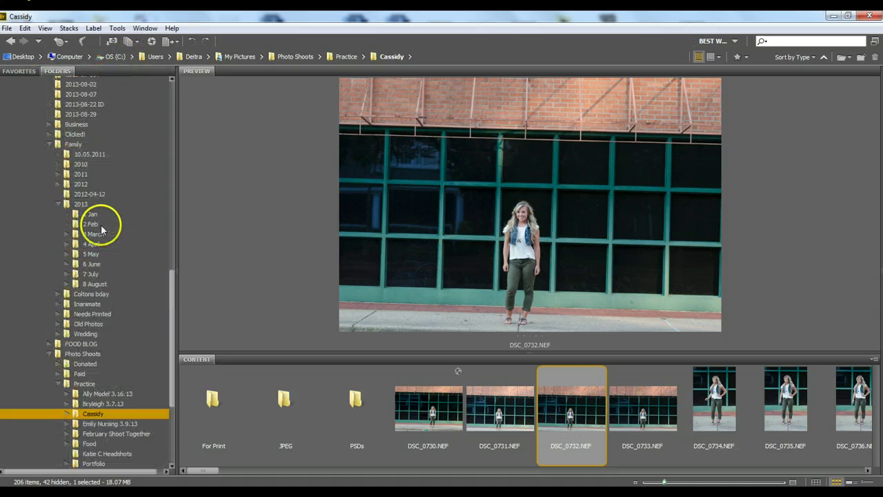
click(19, 71)
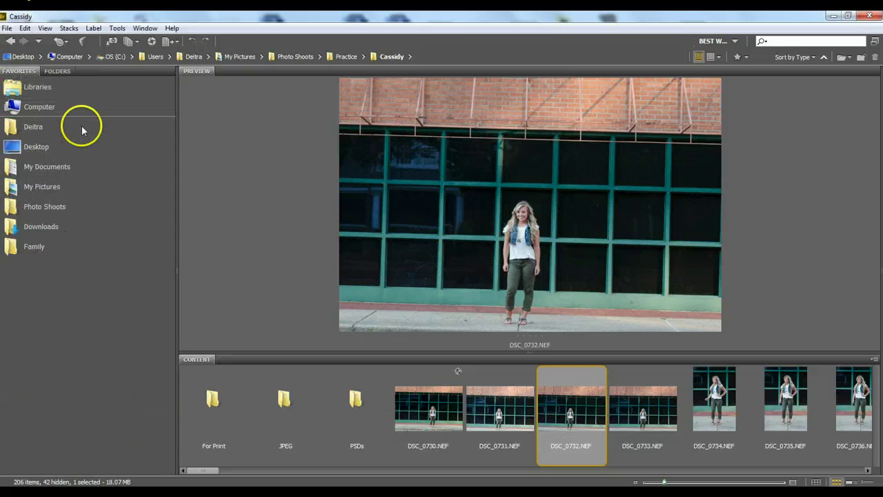
right_click(35, 252)
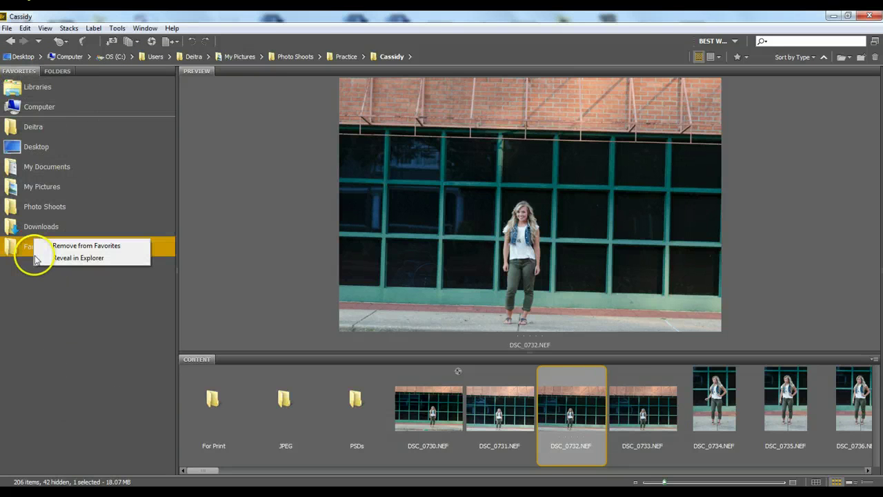
click(77, 246)
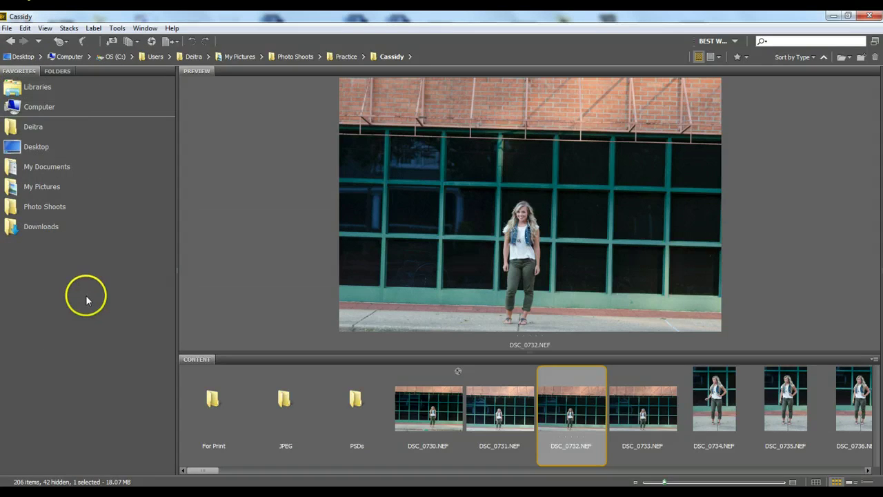
click(138, 28)
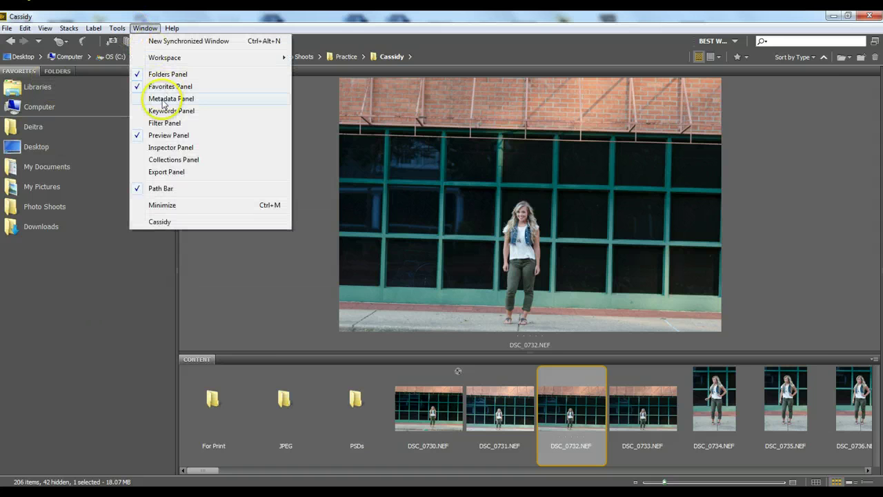
click(52, 74)
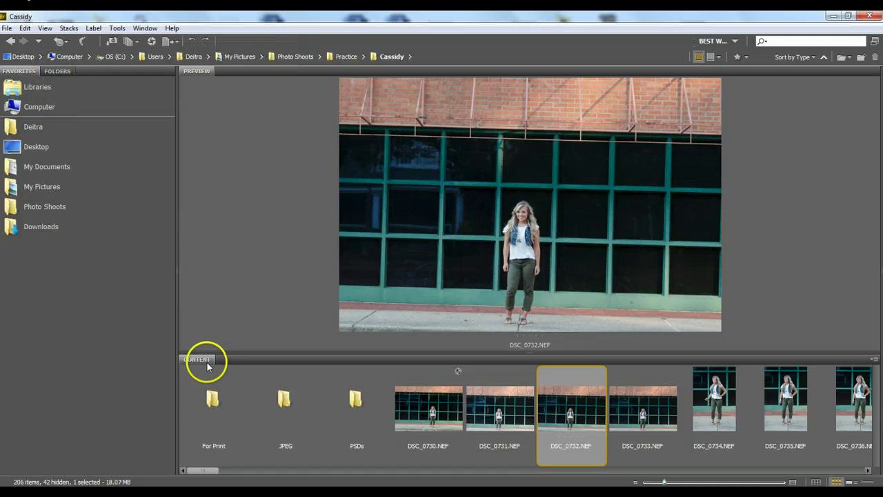
Browse the My Pictures folder tree and add its Family folder to the Favorites below Downloads
click(240, 58)
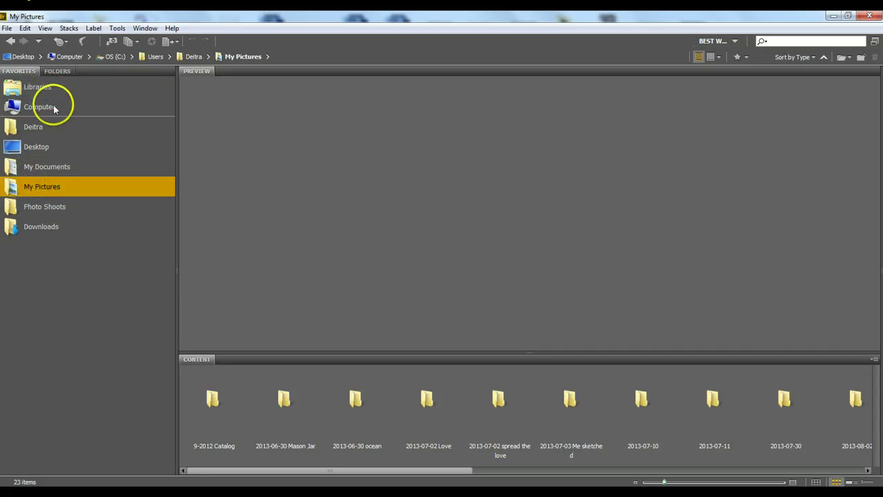
click(61, 71)
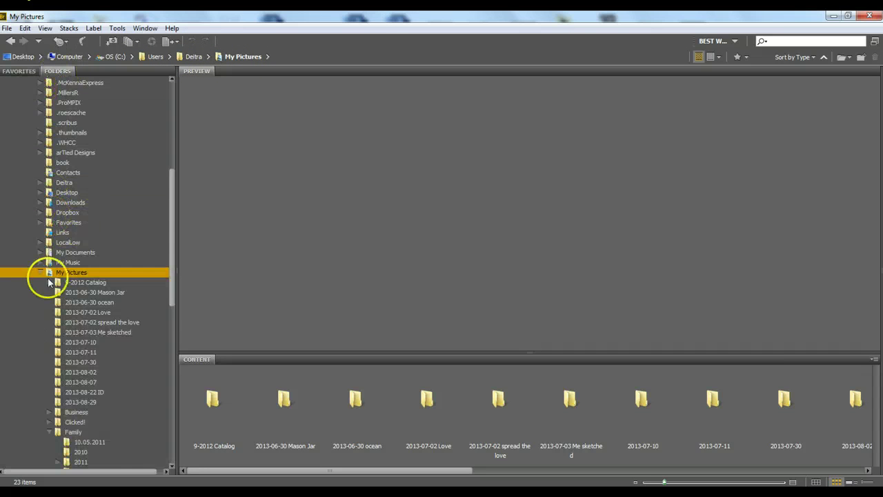
scroll(58, 255, down, 10)
scroll(58, 252, up, 3)
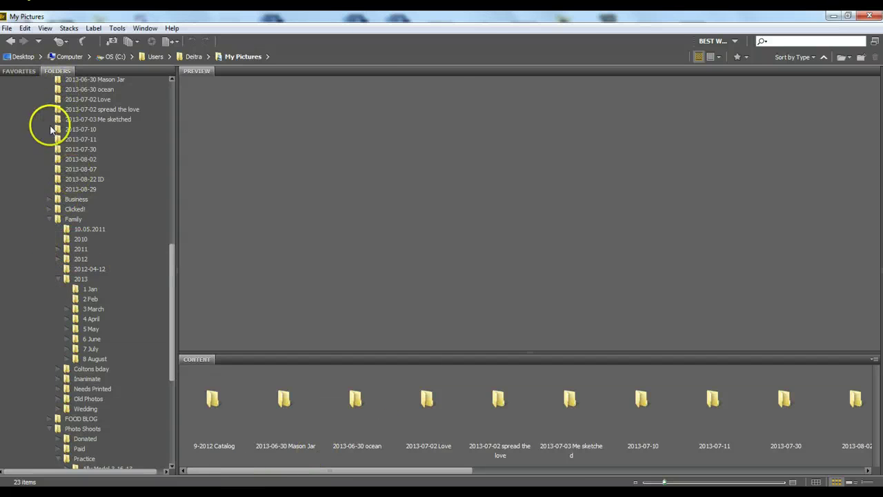
scroll(41, 111, up, 4)
click(20, 70)
drag(317, 471, 606, 470)
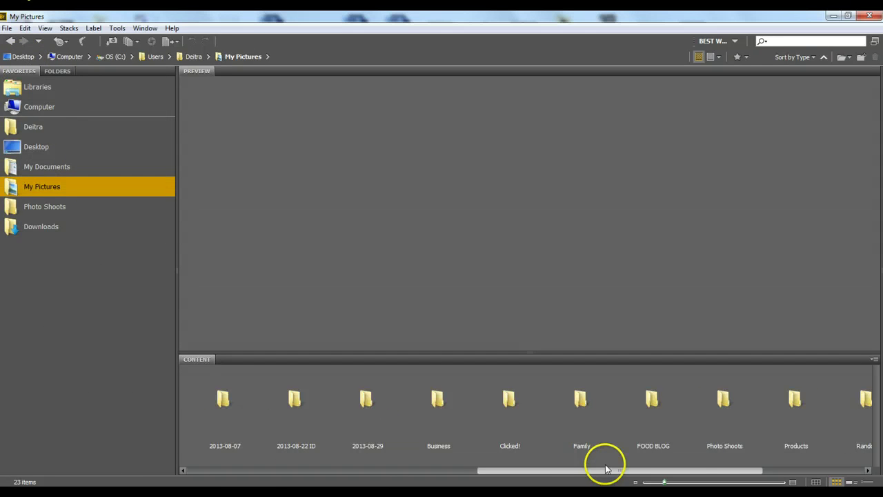
click(585, 402)
drag(586, 403, 75, 271)
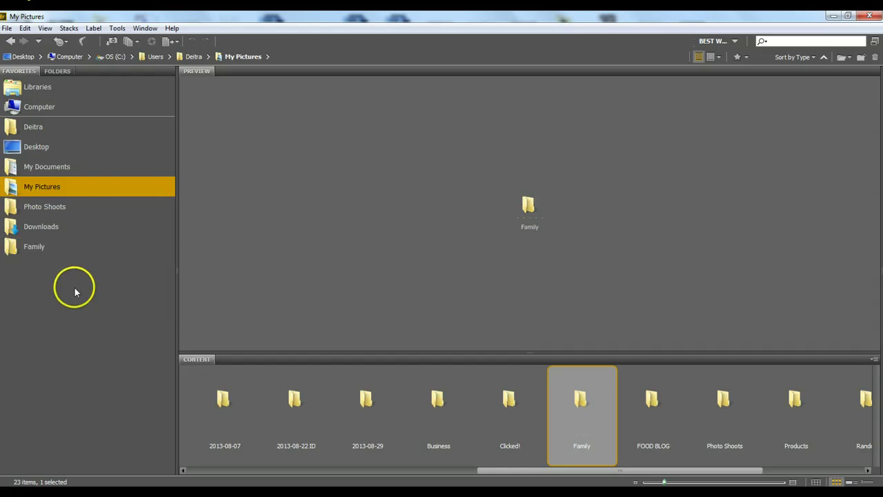
Try the Family, My Pictures, Downloads and Photo Shoots favorites, and open the first shoot folder inside Photo Shoots > Practice
click(31, 249)
click(43, 189)
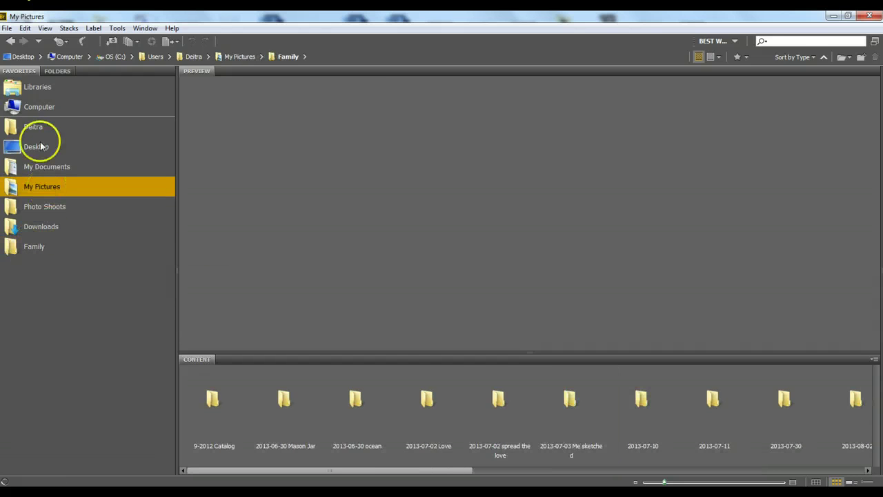
click(41, 226)
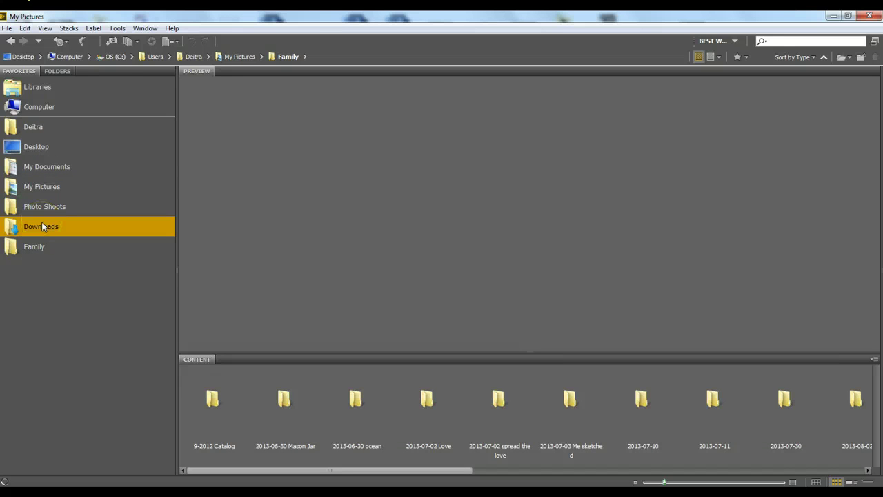
click(43, 205)
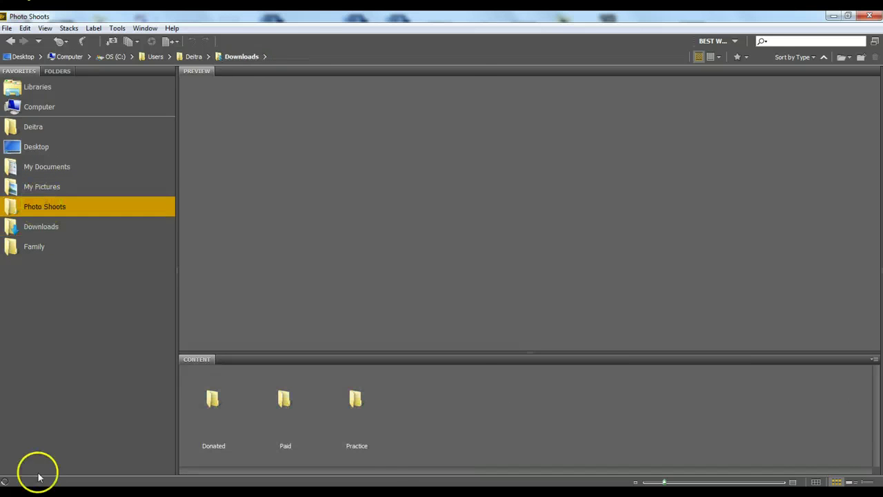
double_click(351, 403)
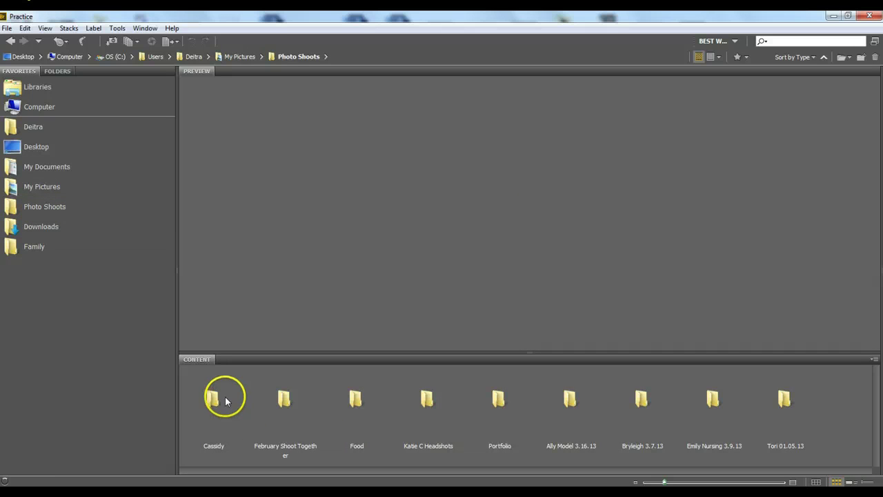
double_click(212, 404)
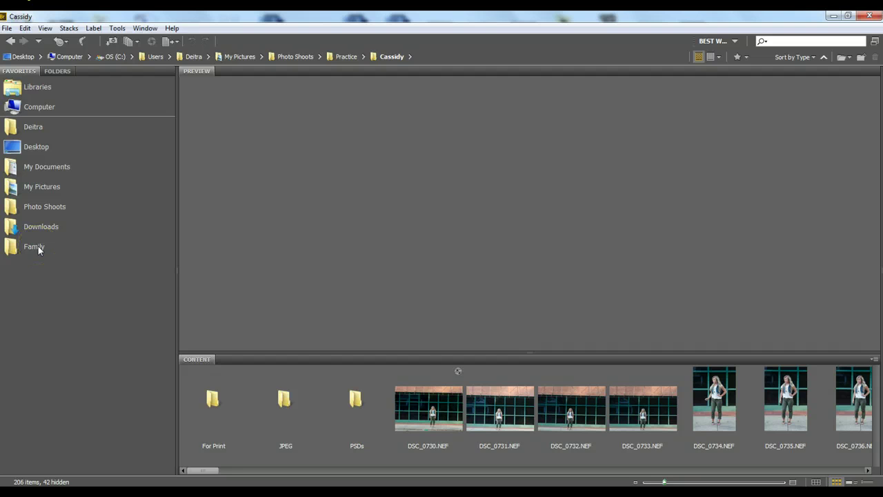
Reorder the Favorites so that Family sits between Photo Shoots and Downloads
drag(33, 254, 31, 219)
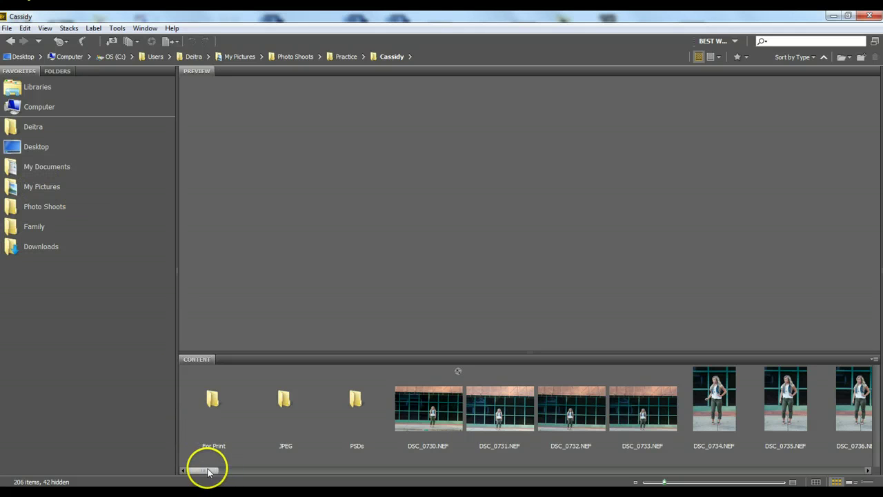
Preview several of the folder's photos, including DSC_0767.NEF, DSC_0744.NEF and DSC_0739.NEF
drag(210, 476, 237, 478)
click(352, 437)
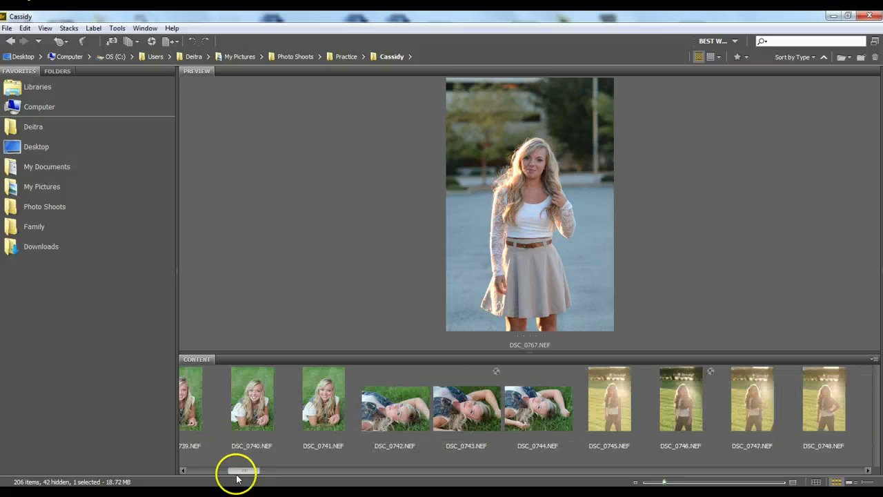
click(386, 416)
click(536, 415)
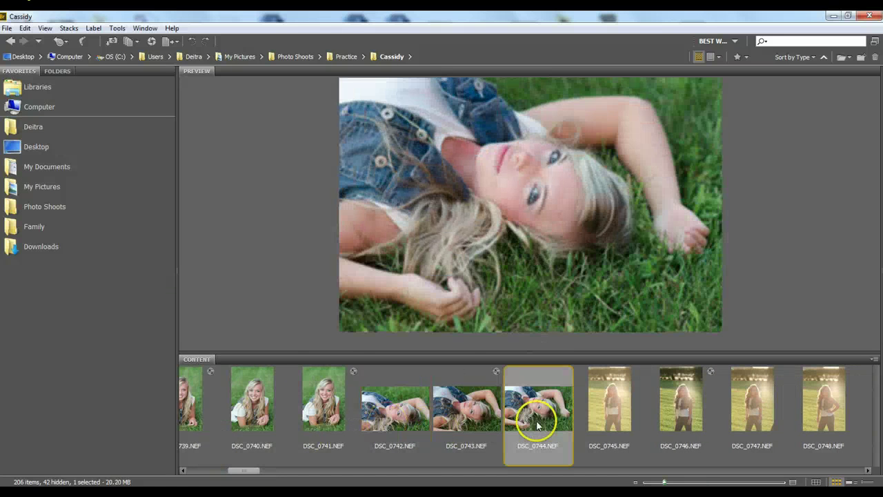
click(302, 414)
scroll(223, 414, up, 1)
click(262, 413)
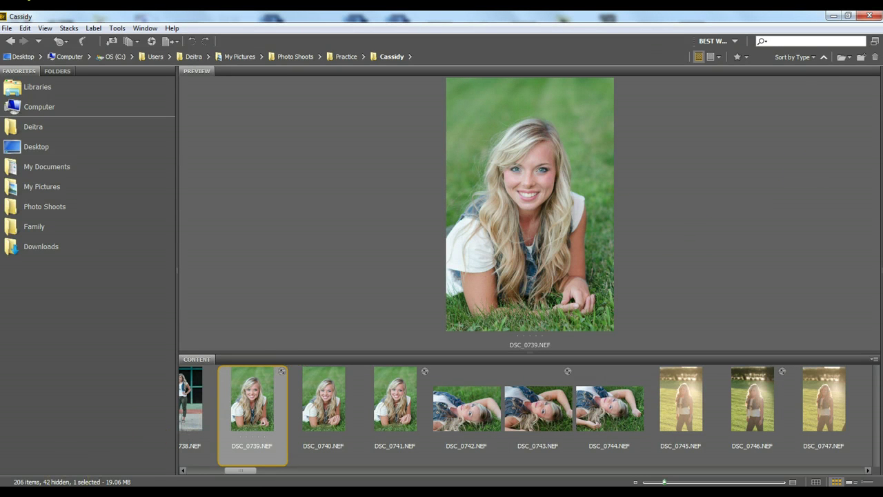
Sort the folder's photos by filename and look over the thumbnails around DSC_0739.NEF
click(812, 61)
click(813, 70)
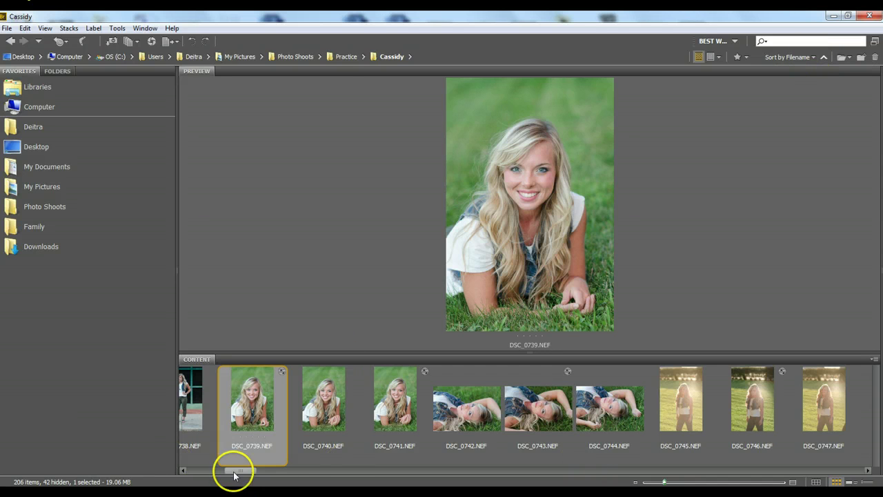
scroll(234, 469, up, 2)
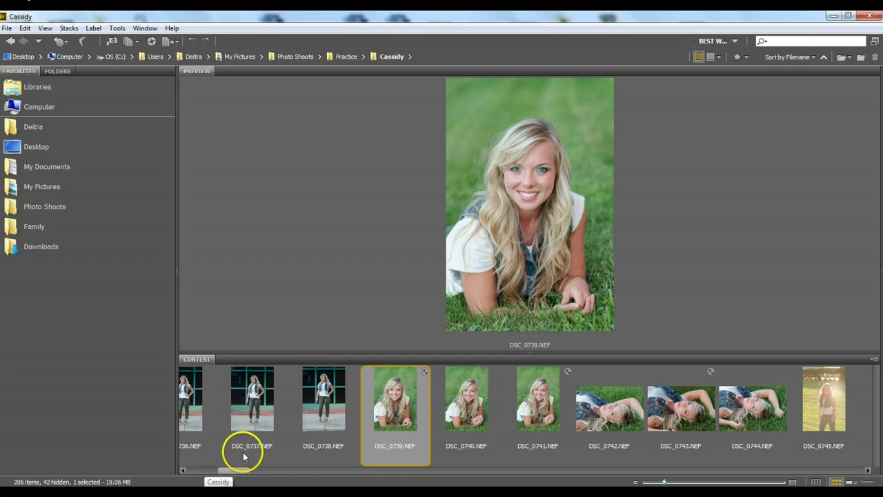
Sort the folder's photos by date created
click(808, 61)
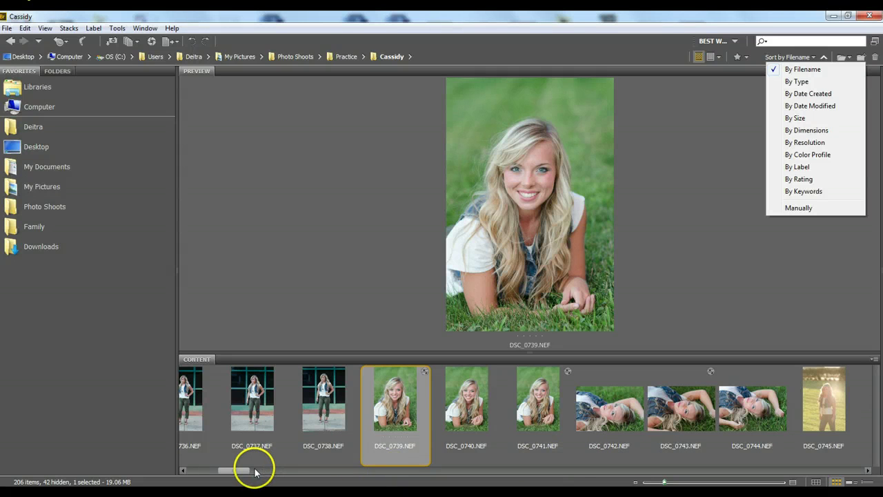
click(799, 96)
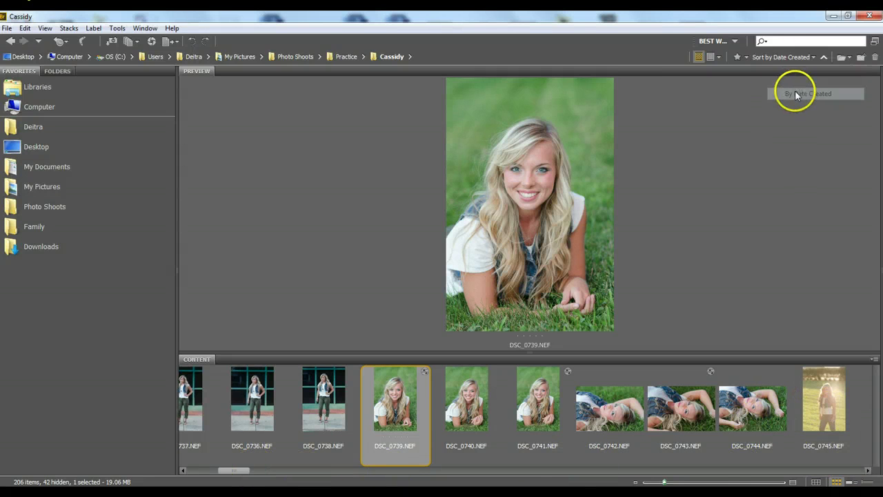
click(812, 56)
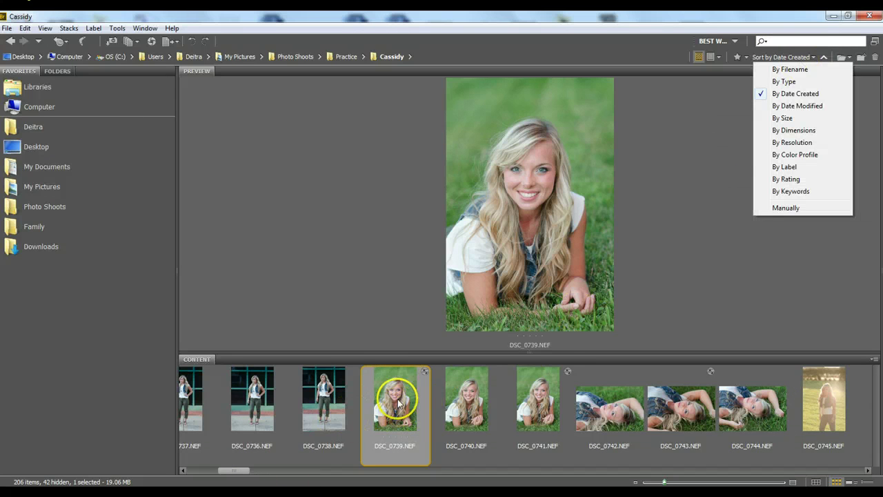
click(413, 250)
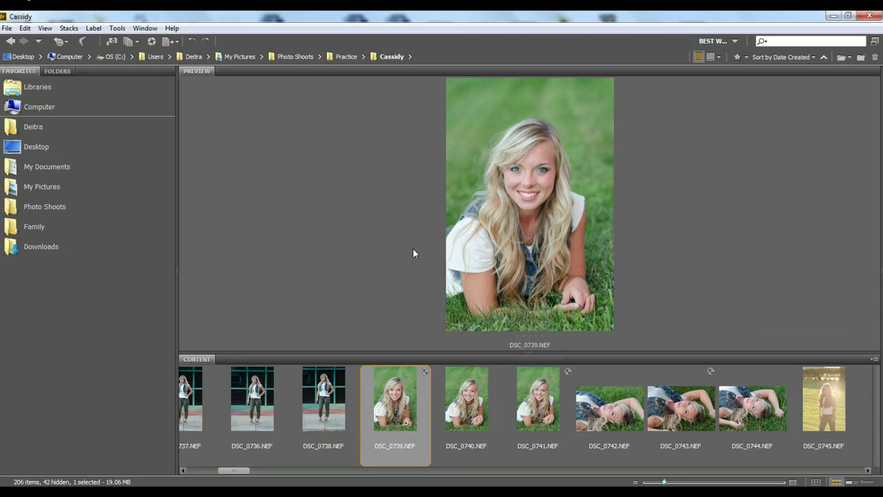
click(813, 58)
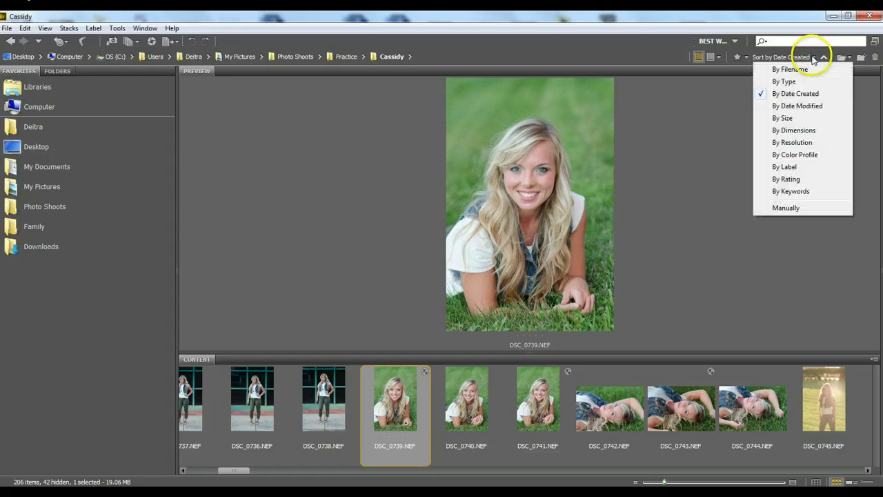
click(787, 95)
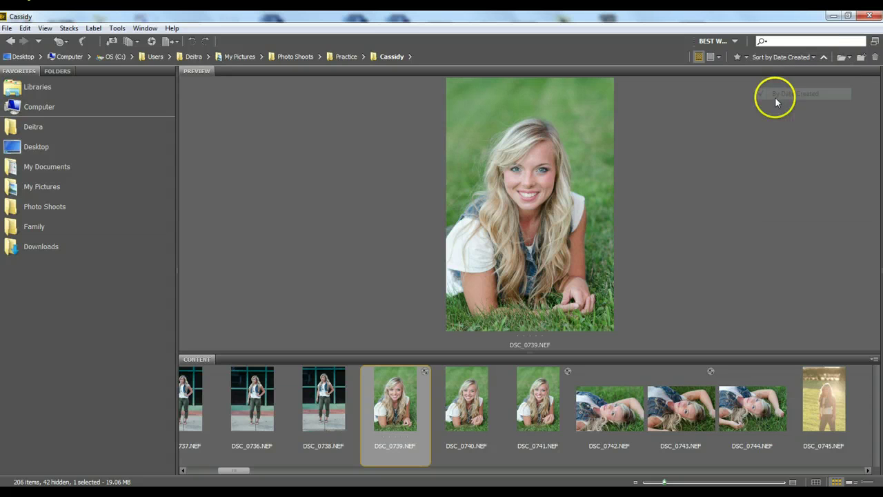
Look through the thumbnails around DSC_0739.NEF and sort the folder's photos by date modified
click(813, 61)
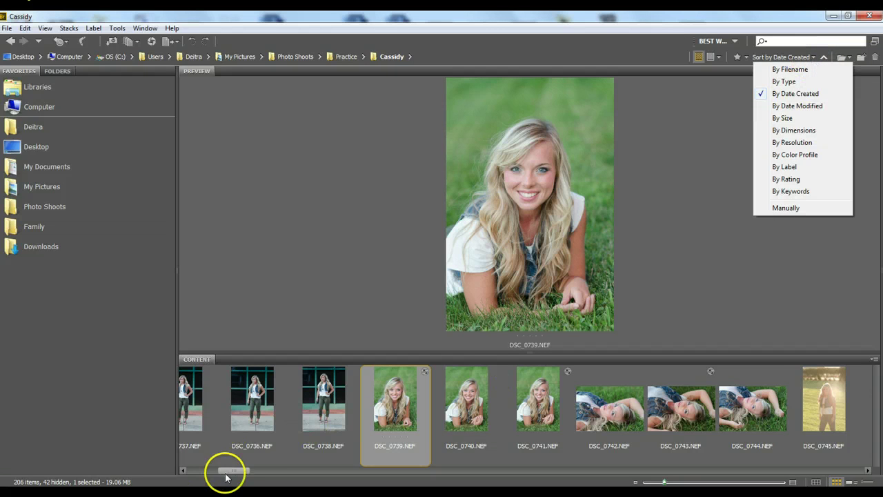
mouse_move(230, 473)
mouse_down()
mouse_move(221, 468)
mouse_move(243, 473)
mouse_up()
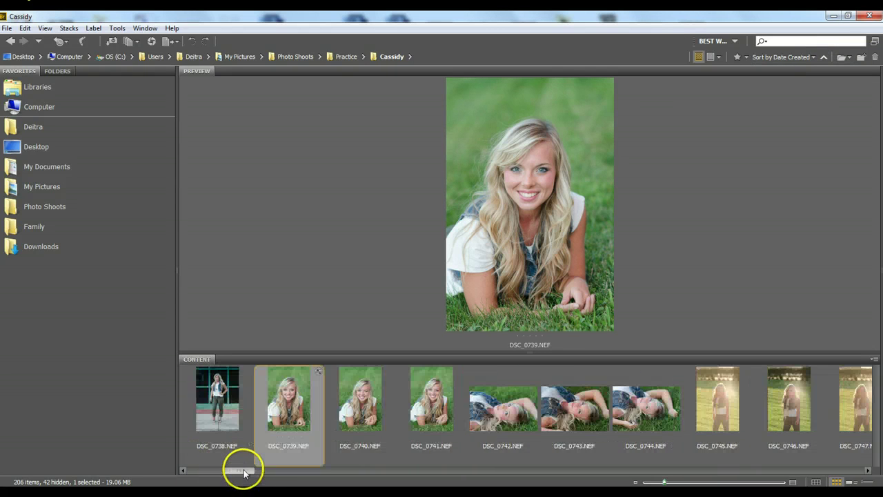
click(807, 59)
click(799, 105)
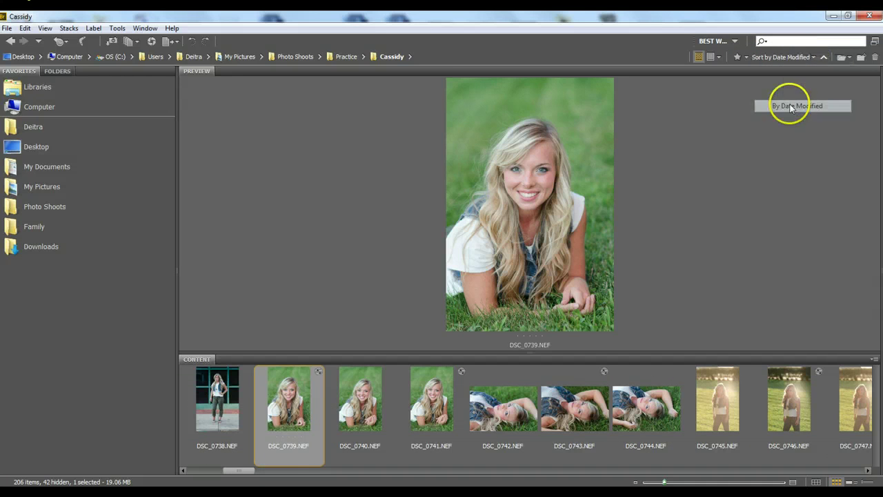
Sort the folder's photos by size and look through the reordered thumbnails
click(810, 61)
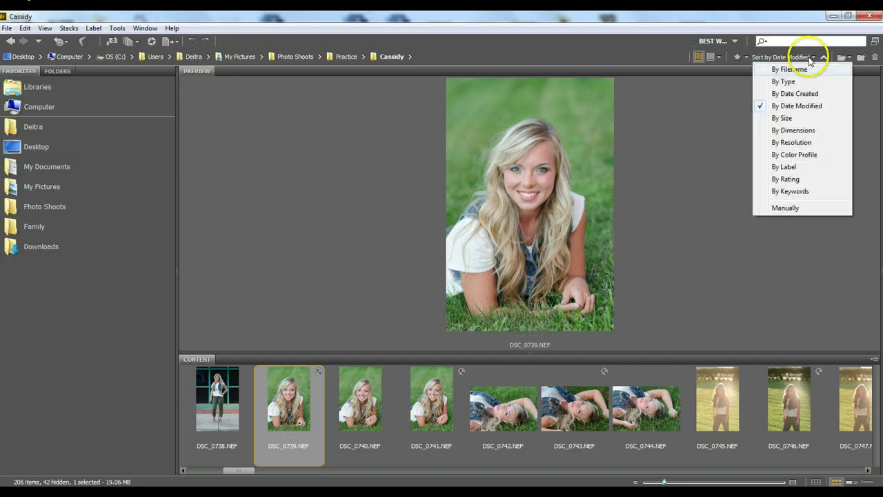
click(789, 118)
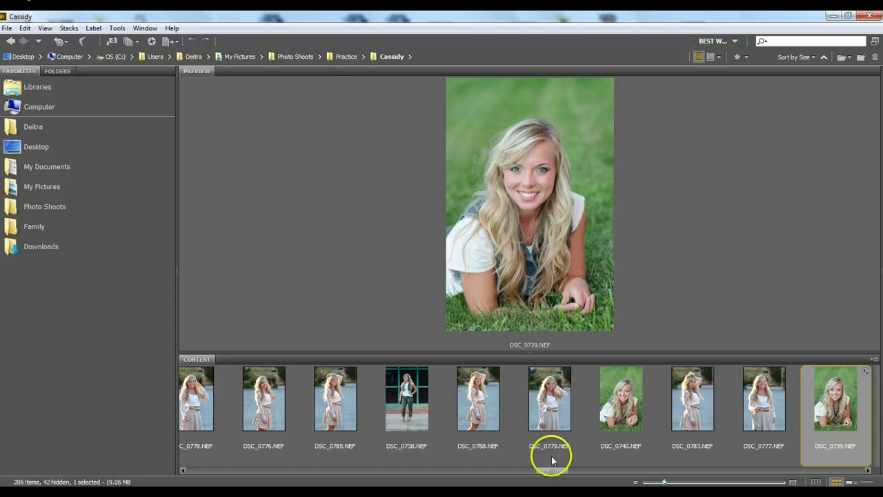
drag(552, 473, 304, 460)
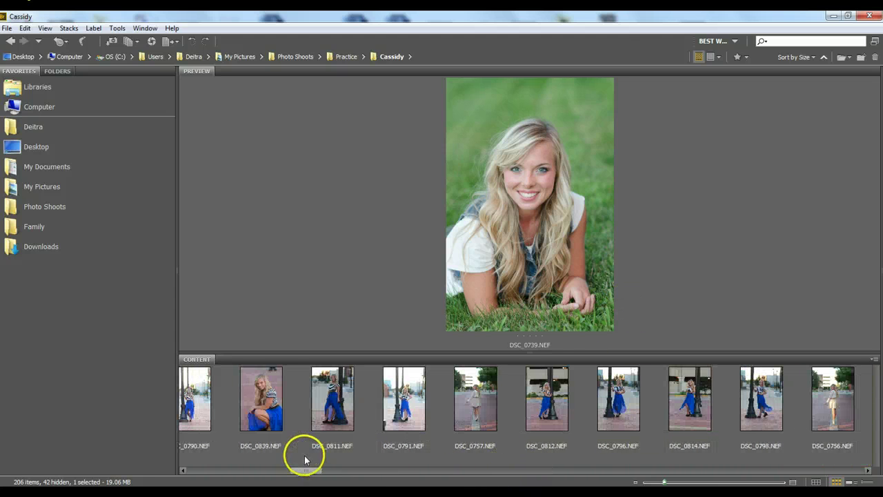
Try sorting the folder's photos by dimensions and by label
click(813, 58)
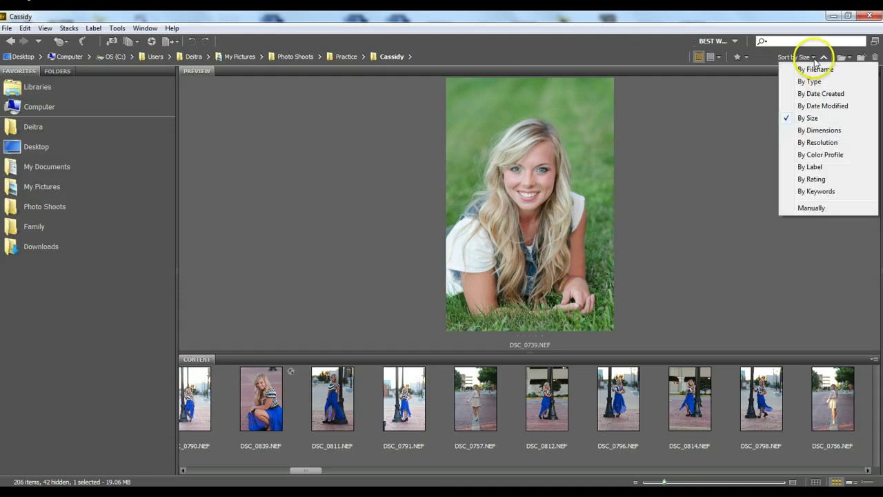
click(794, 132)
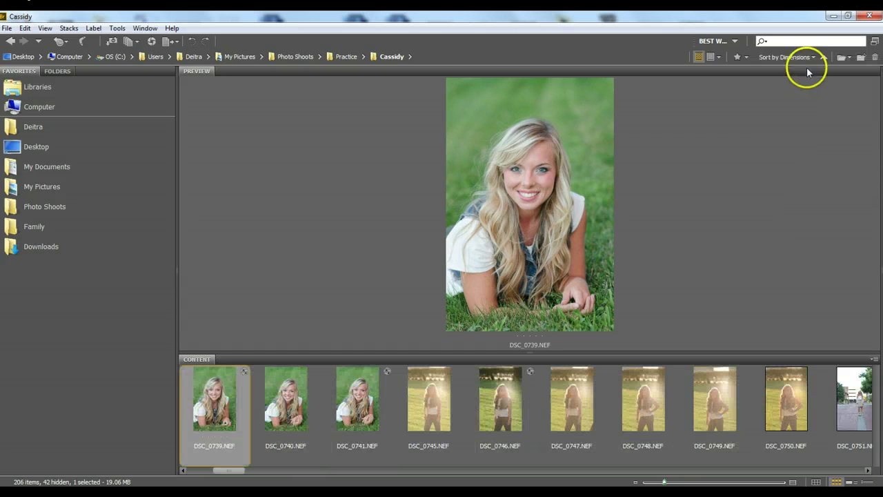
click(806, 58)
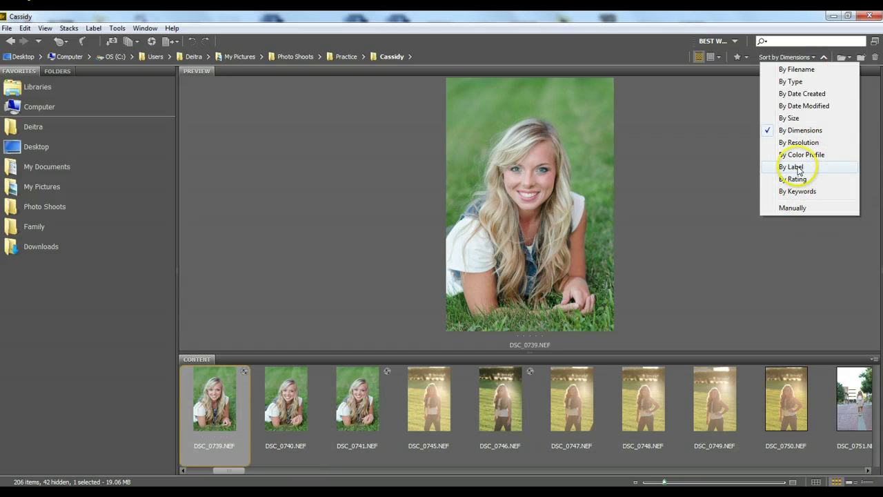
click(797, 168)
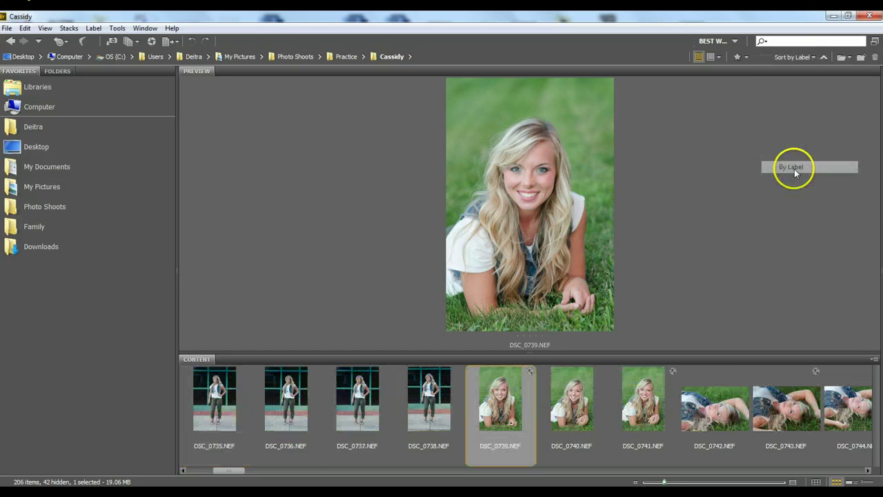
Set the folder's photos to sort by filename
click(809, 57)
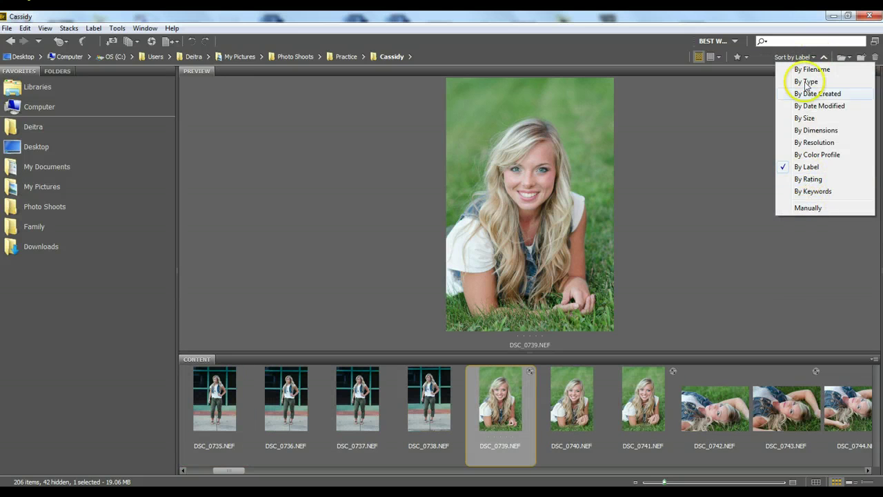
click(804, 70)
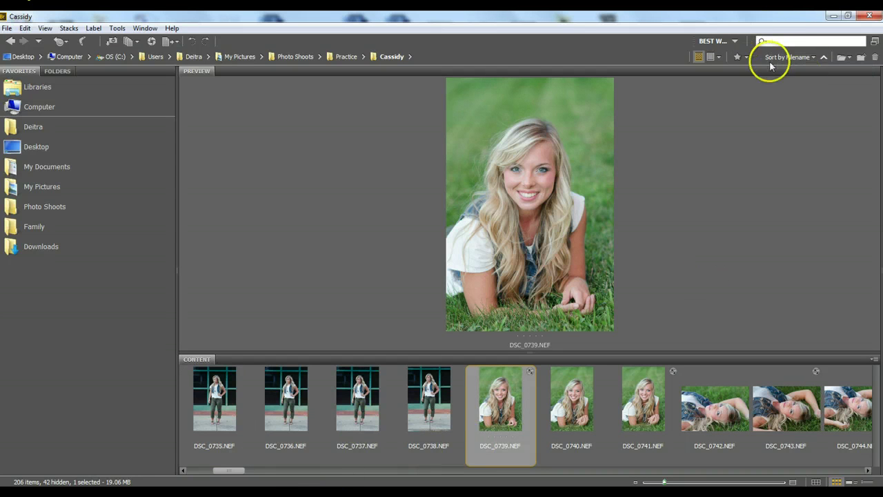
click(814, 58)
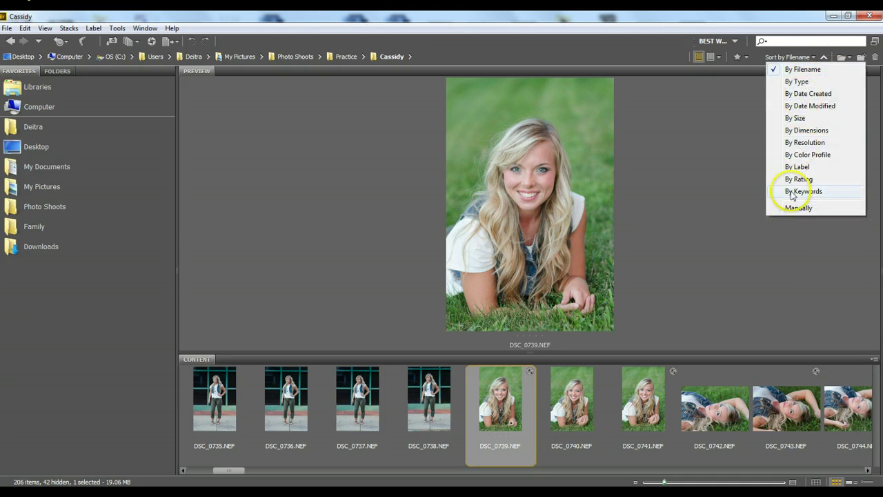
click(794, 69)
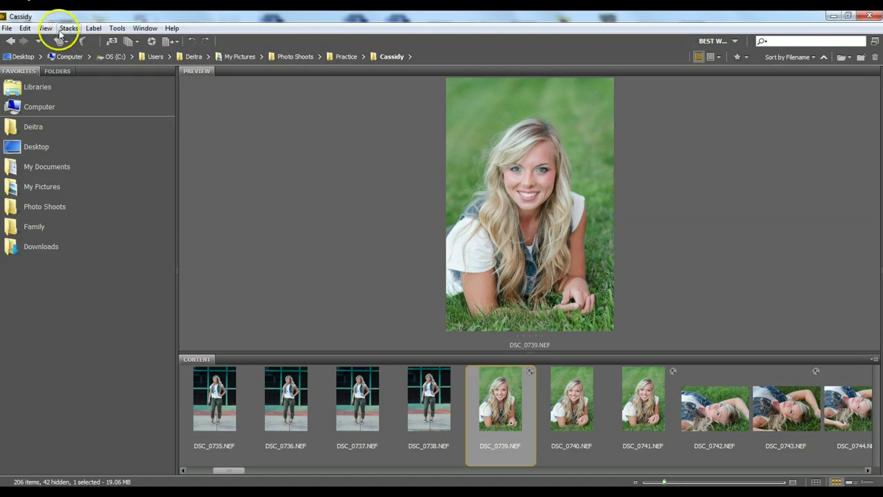
Look over the sort criteria and sort order options available for the folder's photos
click(26, 29)
mouse_move(44, 31)
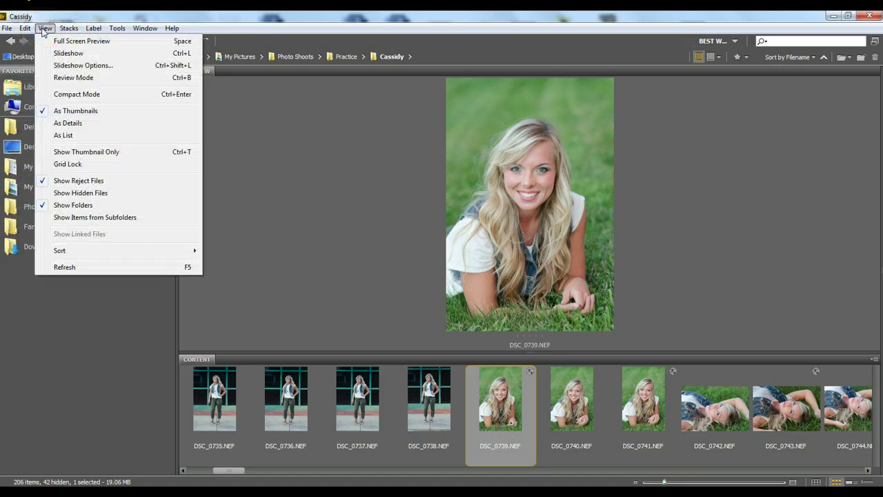
mouse_move(122, 251)
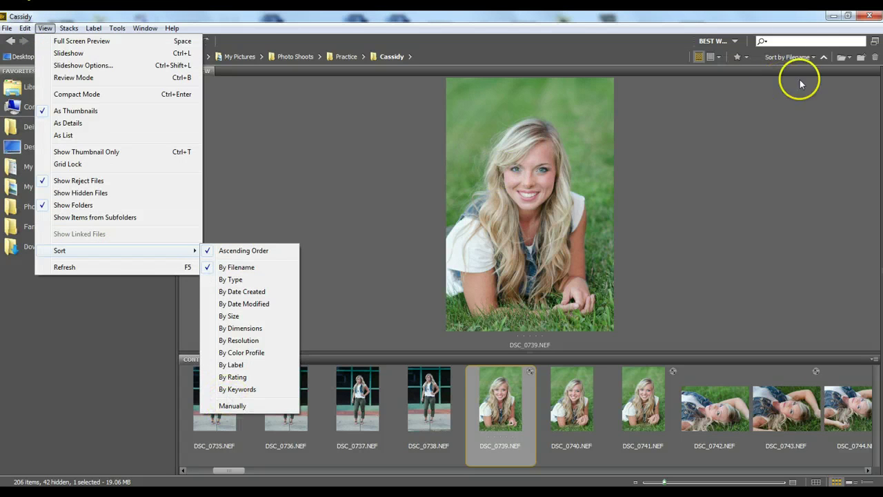
click(811, 61)
click(814, 58)
click(814, 58)
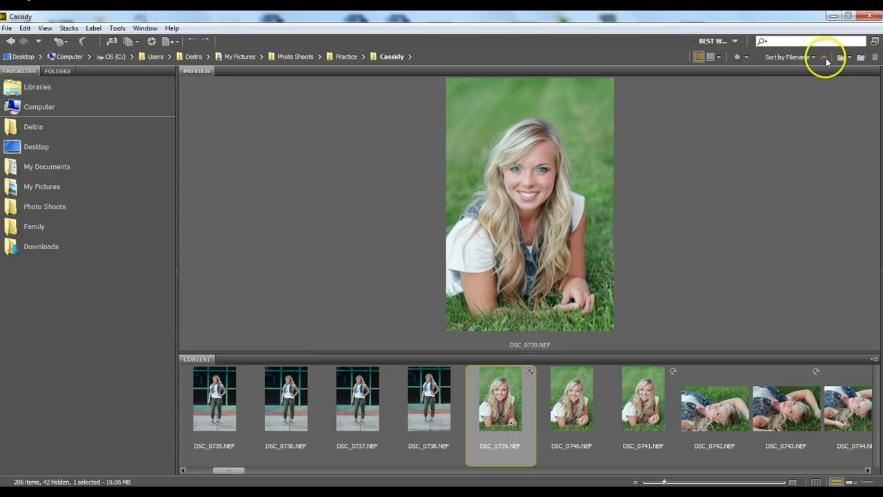
Switch the sort direction to descending and back to ascending, and check the Ascending Order option among the sort settings
click(824, 58)
click(824, 57)
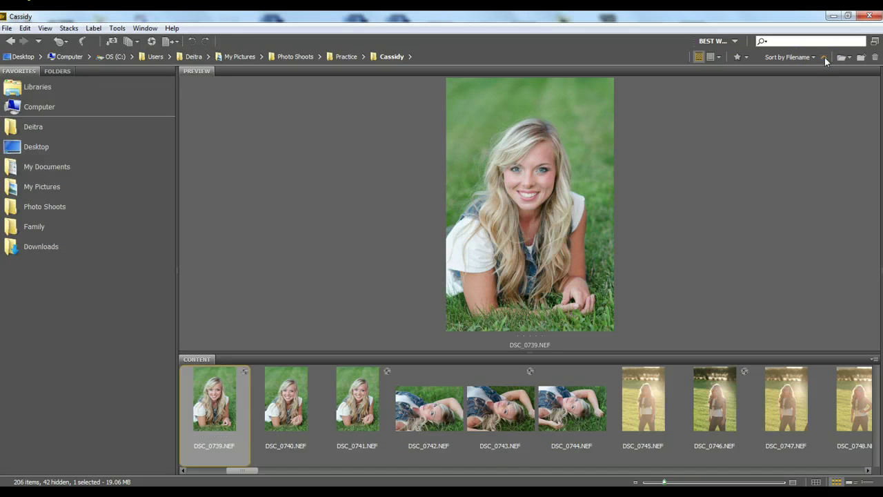
click(69, 28)
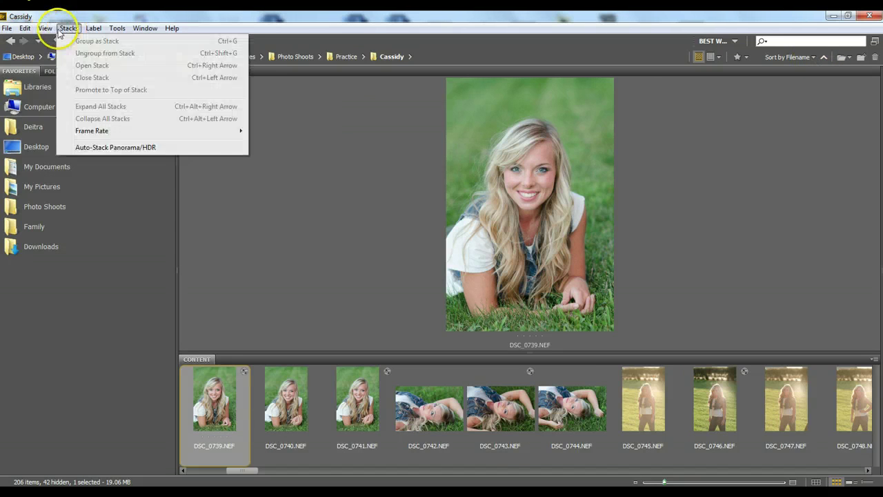
mouse_move(44, 31)
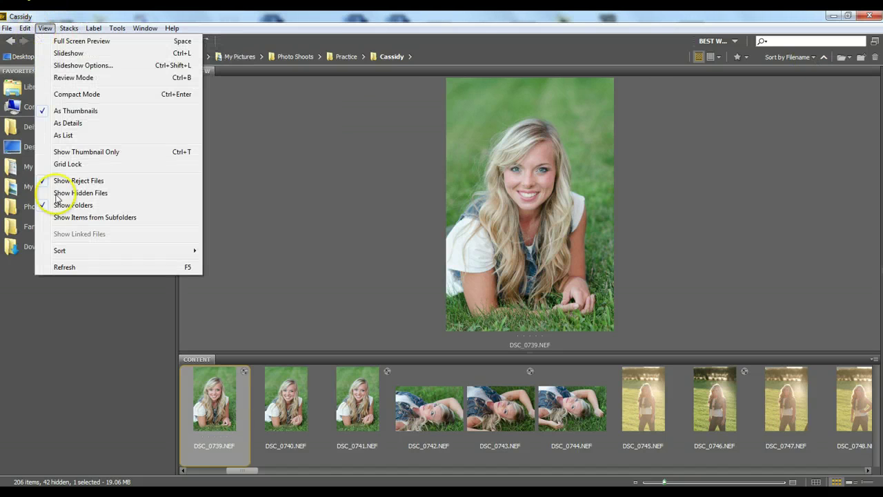
mouse_move(173, 250)
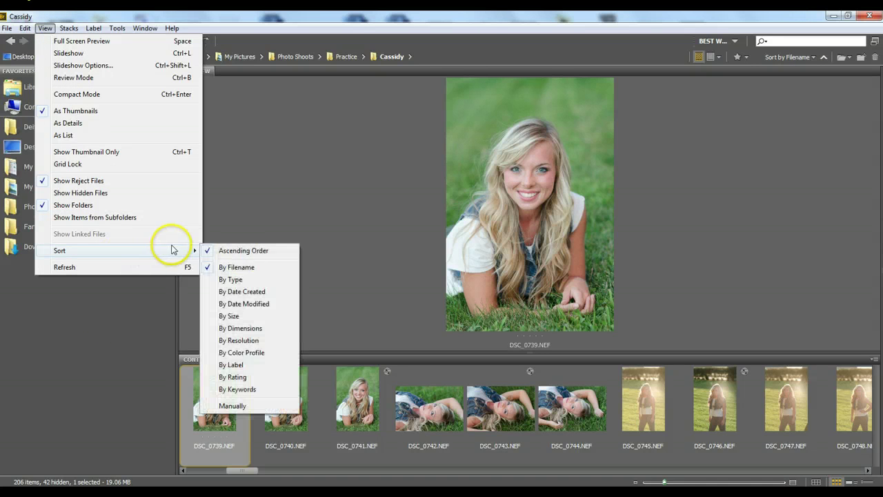
click(773, 154)
click(824, 59)
click(824, 59)
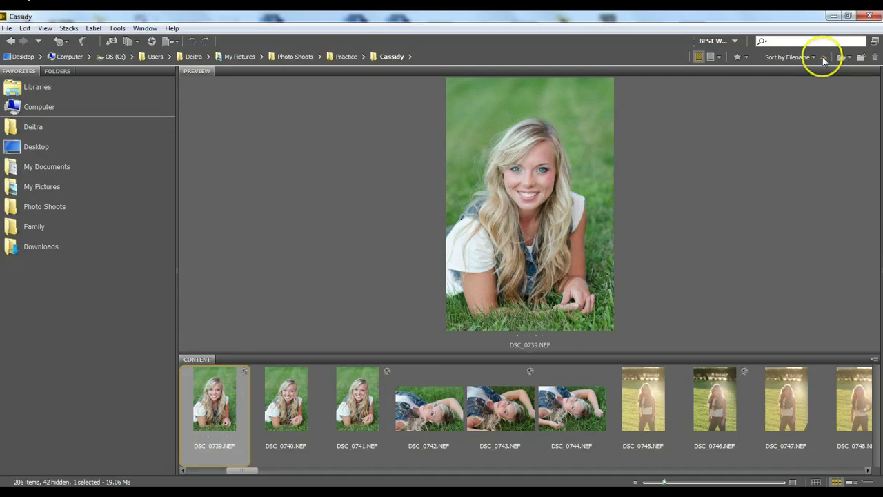
Look over the rating and label filter choices and the thumbnail quality and preview generation options
click(745, 58)
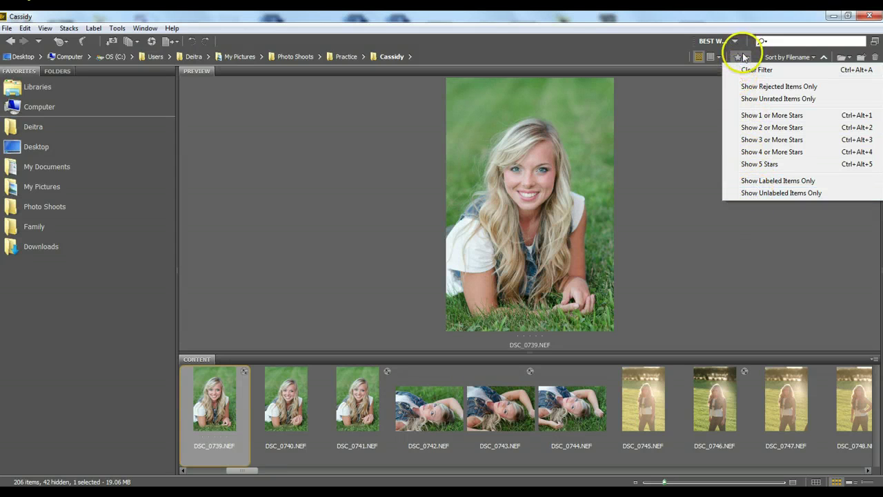
click(704, 138)
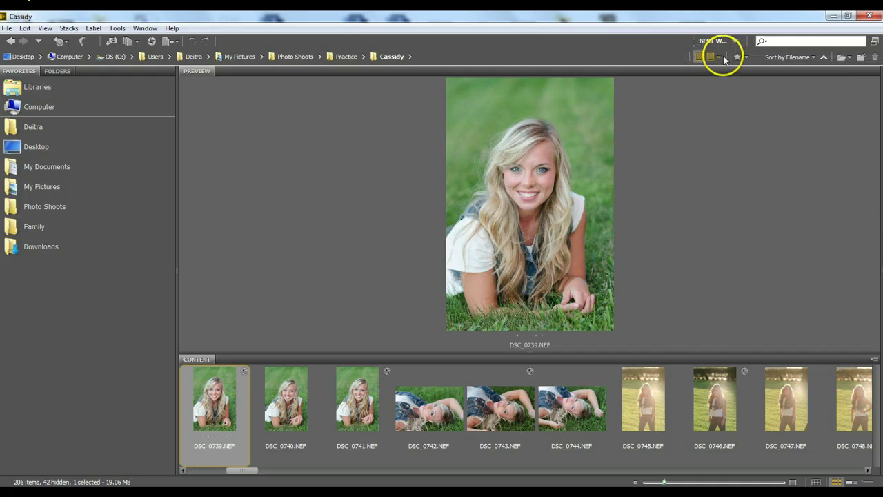
click(721, 59)
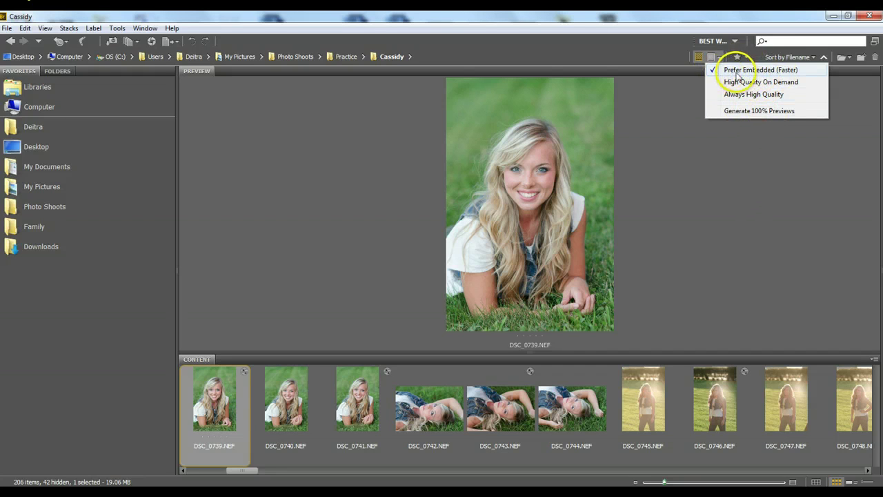
click(681, 192)
click(717, 58)
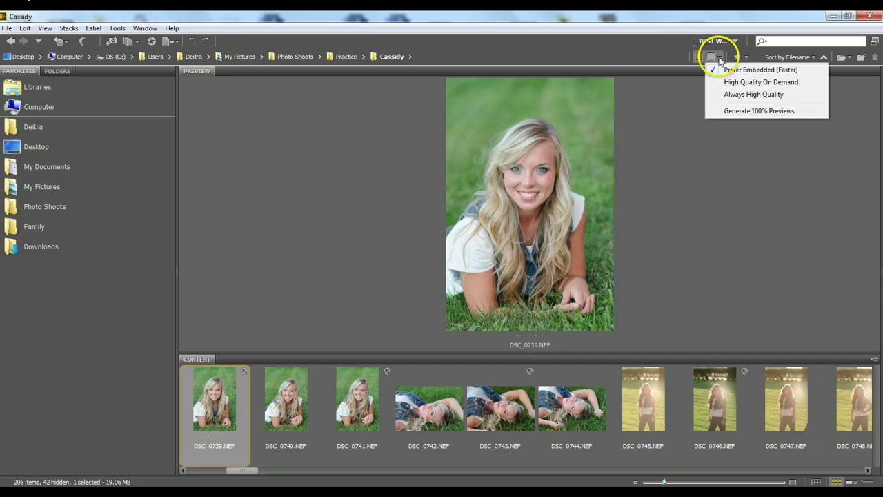
click(667, 205)
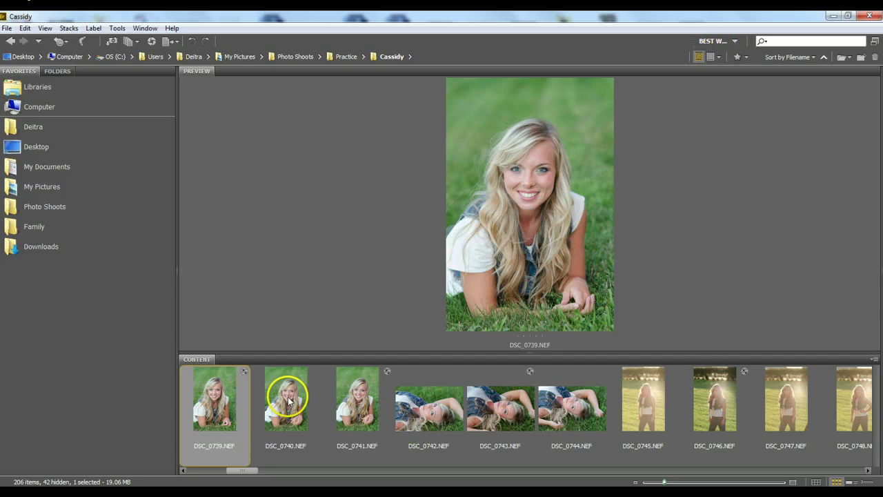
Compare DSC_0740.NEF and DSC_0741.NEF with DSC_0739.NEF and rate DSC_0739.NEF five stars
scroll(286, 396, down, 1)
scroll(289, 400, up, 4)
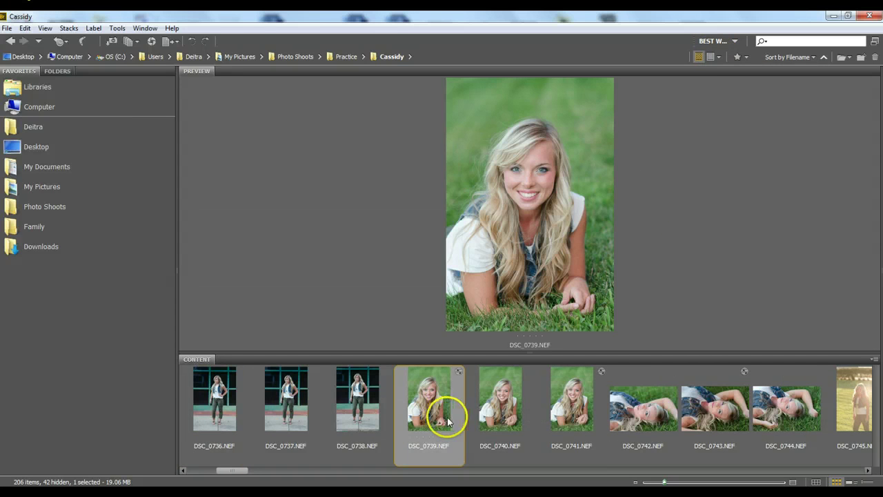
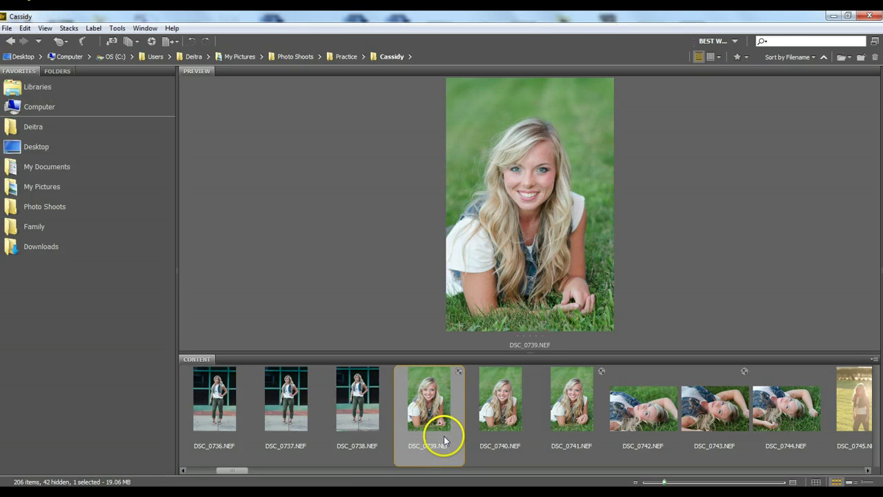
click(492, 418)
click(568, 418)
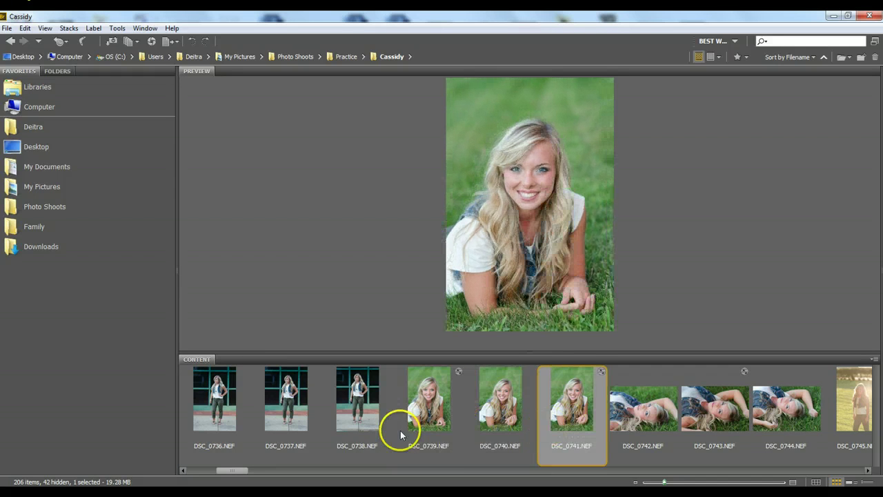
click(433, 429)
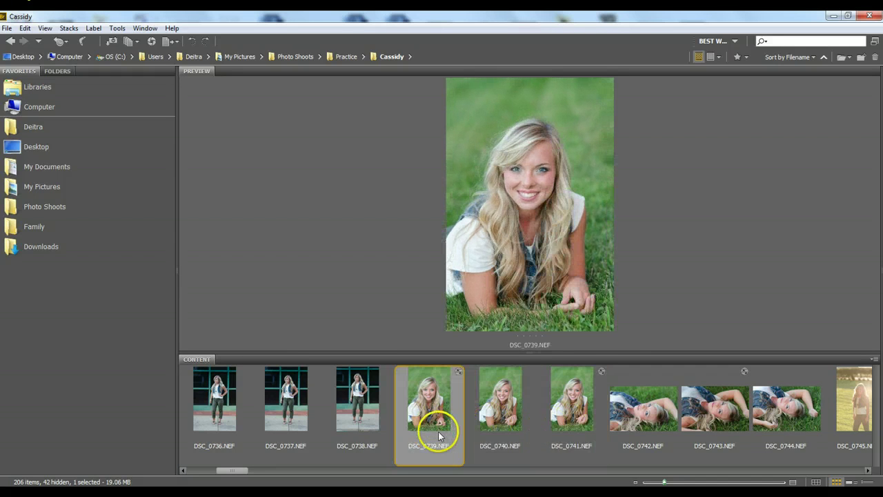
Compare the similar shots DSC_0739.NEF to DSC_0741.NEF again and remove the star rating from DSC_0739.NEF
click(510, 423)
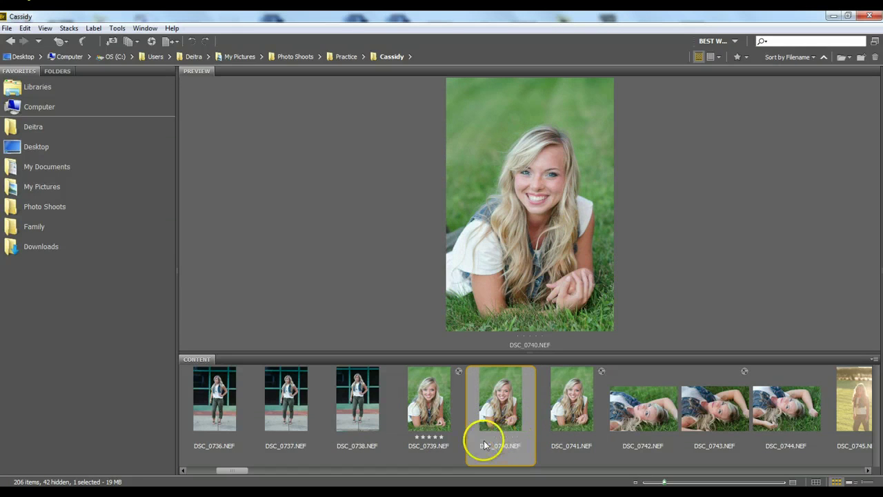
click(439, 414)
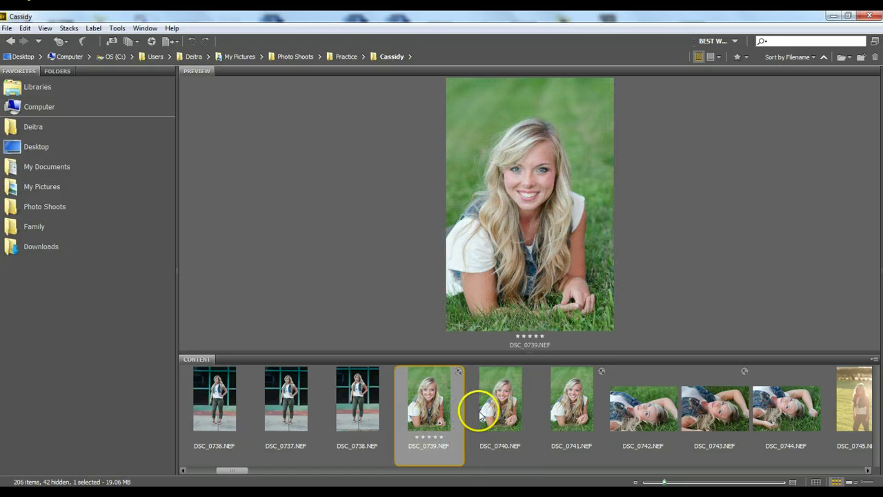
click(483, 413)
drag(559, 404, 442, 430)
click(441, 430)
click(509, 410)
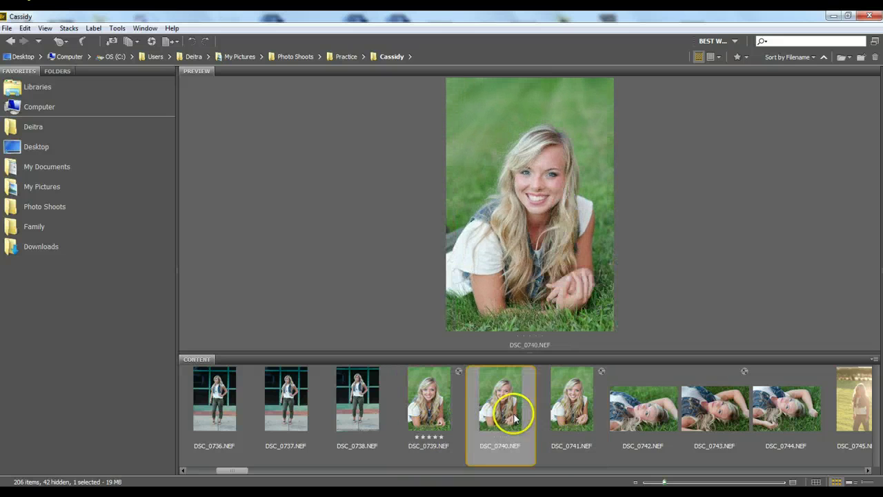
click(592, 410)
click(411, 439)
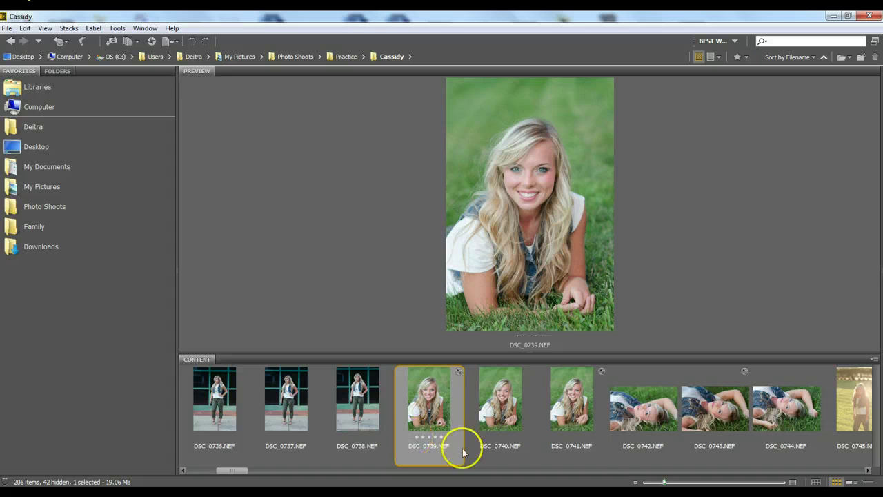
Rate DSC_0741.NEF five stars and compare it with DSC_0739.NEF
click(575, 411)
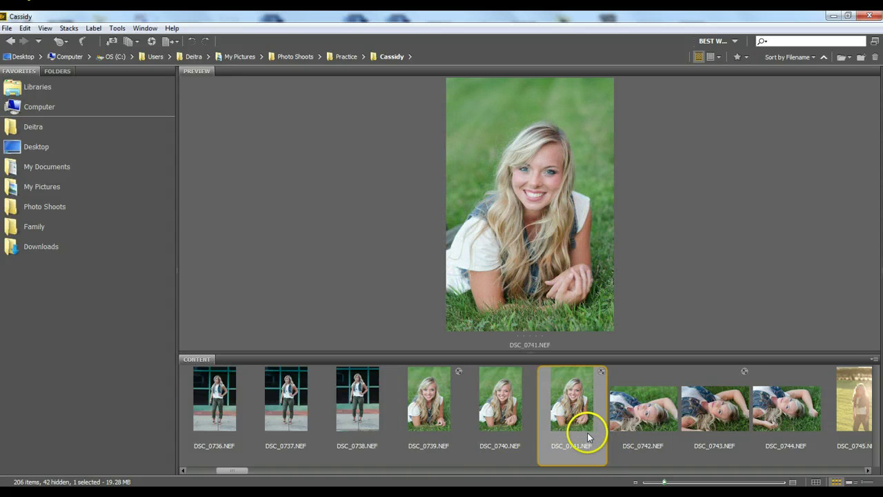
click(436, 411)
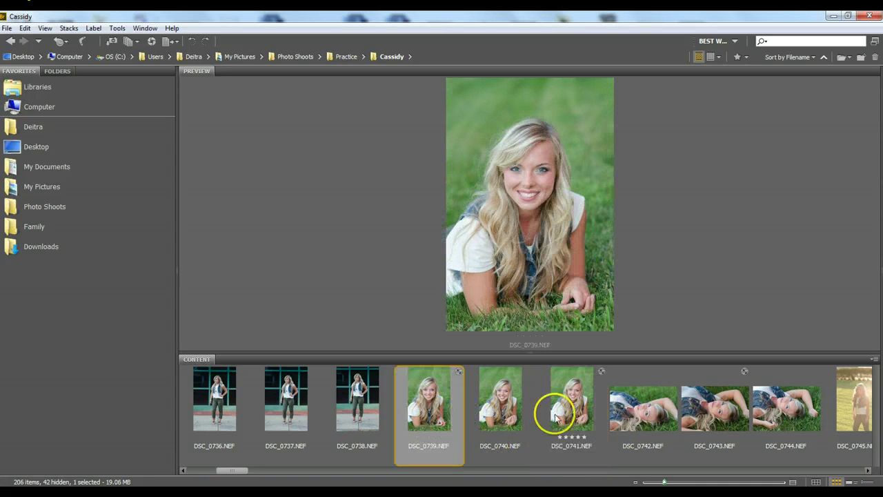
click(575, 411)
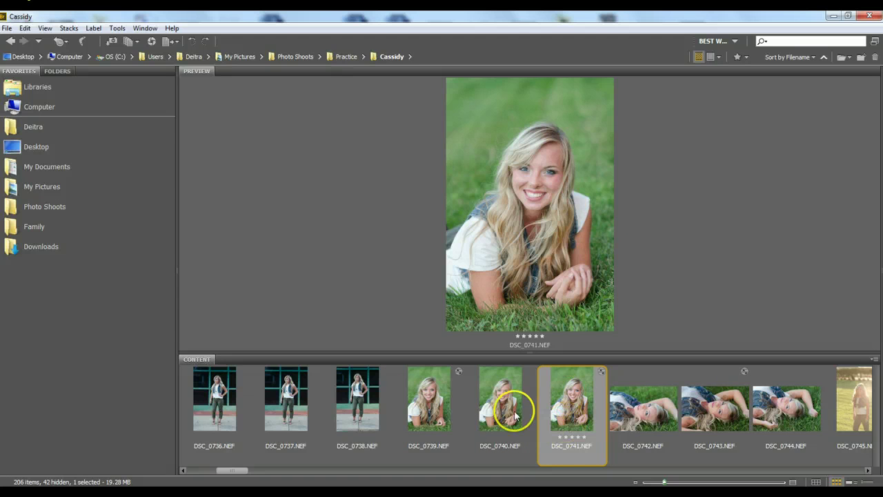
Rate DSC_0739.NEF five stars
click(441, 452)
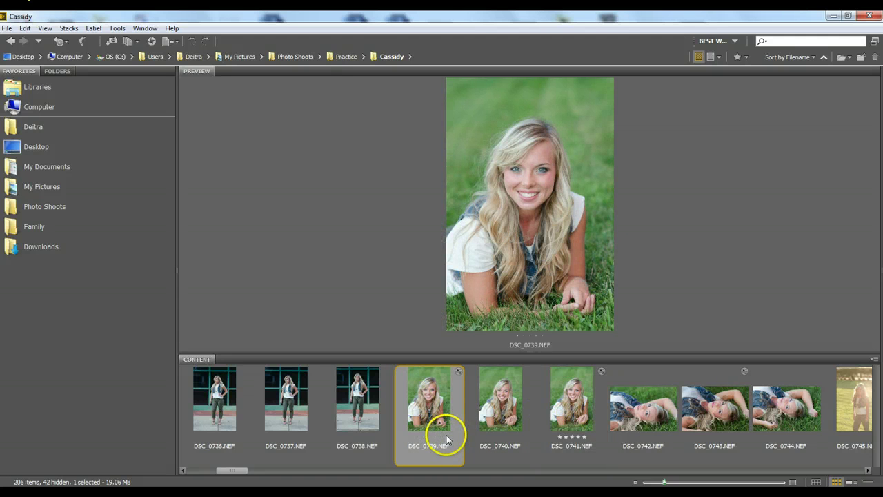
key(ctrl+5)
key(Right)
Compare the reclining shots DSC_0742.NEF to DSC_0744.NEF and rate DSC_0744.NEF five stars
click(646, 408)
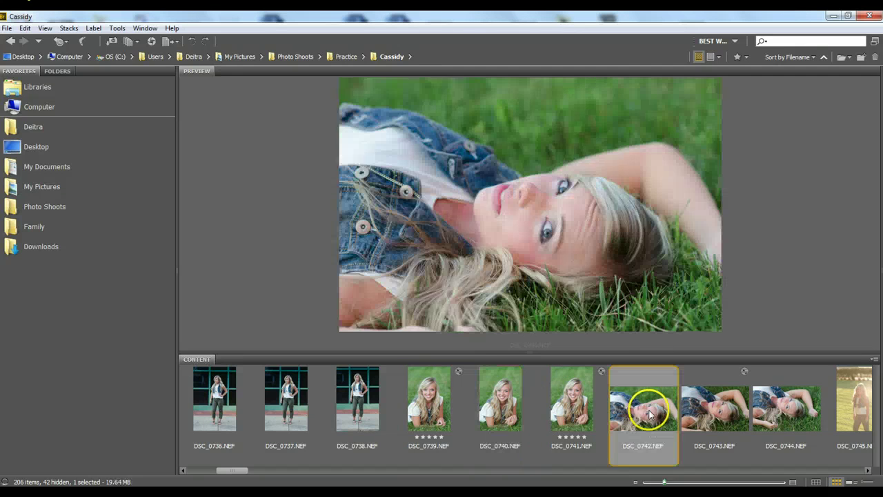
click(708, 423)
click(784, 420)
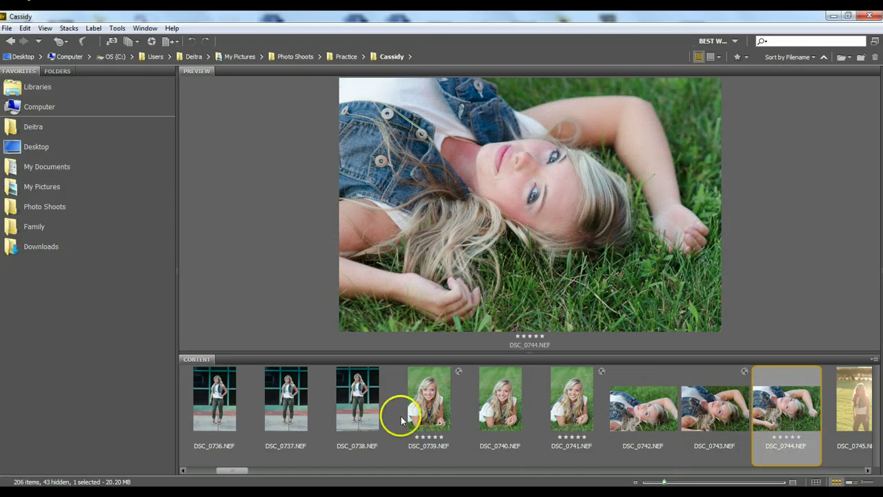
Enlarge the preview area slightly by shrinking the thumbnail strip, checking the size on DSC_0738.NEF and DSC_0730.NEF
click(367, 424)
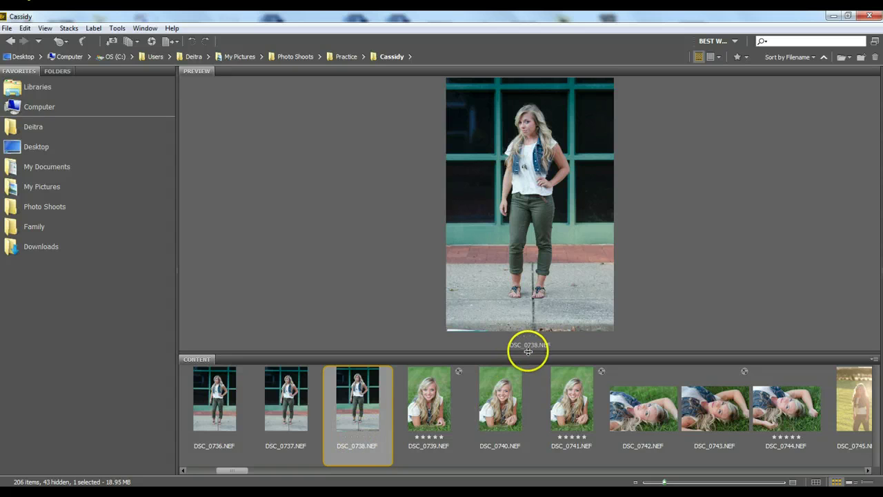
drag(528, 352, 529, 365)
drag(249, 471, 213, 471)
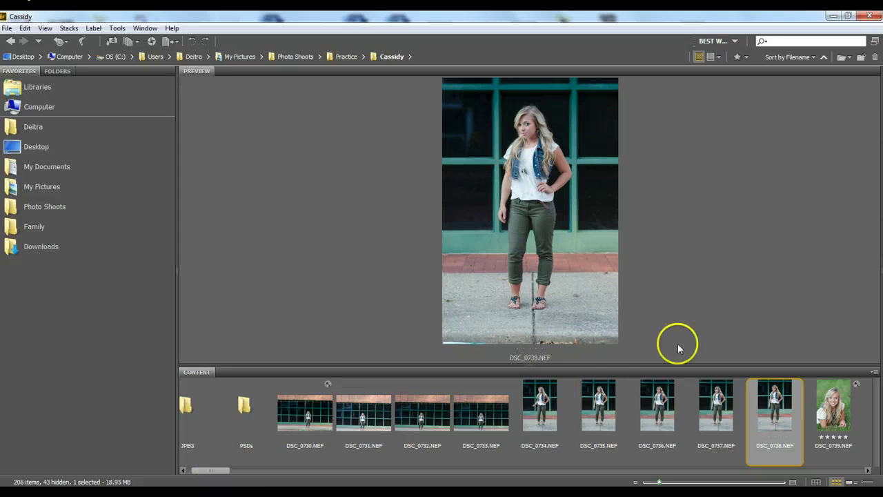
click(297, 409)
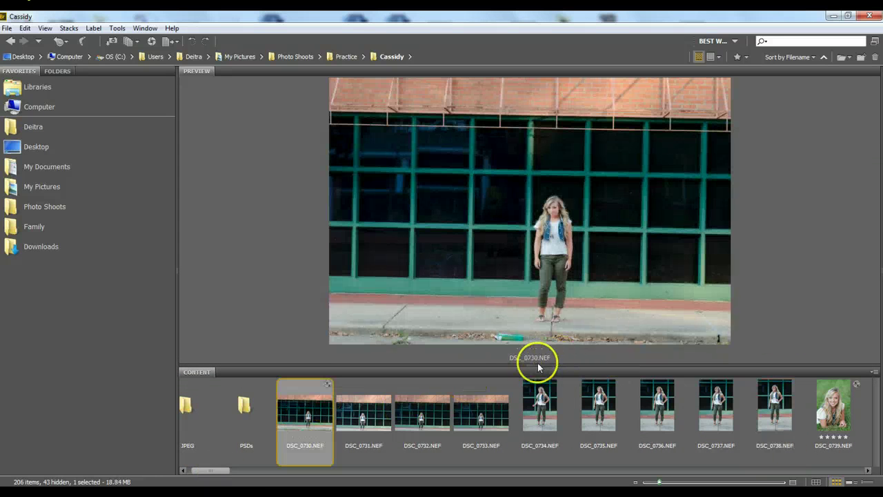
drag(531, 366, 534, 381)
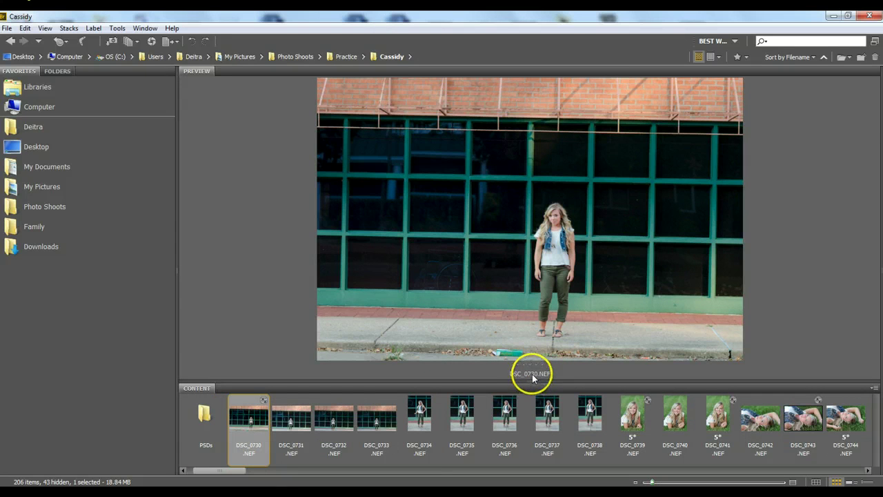
drag(529, 379, 531, 363)
Compare DSC_0742.NEF to DSC_0744.NEF again, remove the stars from DSC_0744.NEF and rate DSC_0743.NEF five stars
drag(227, 471, 262, 477)
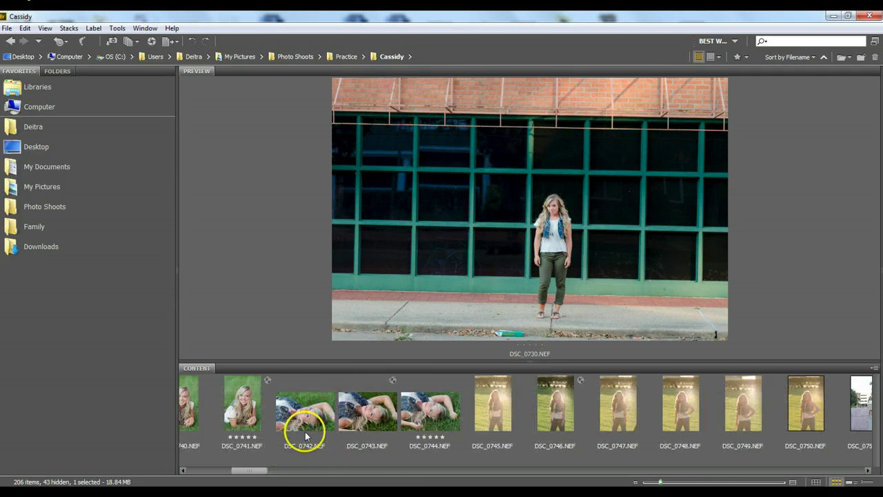
click(325, 413)
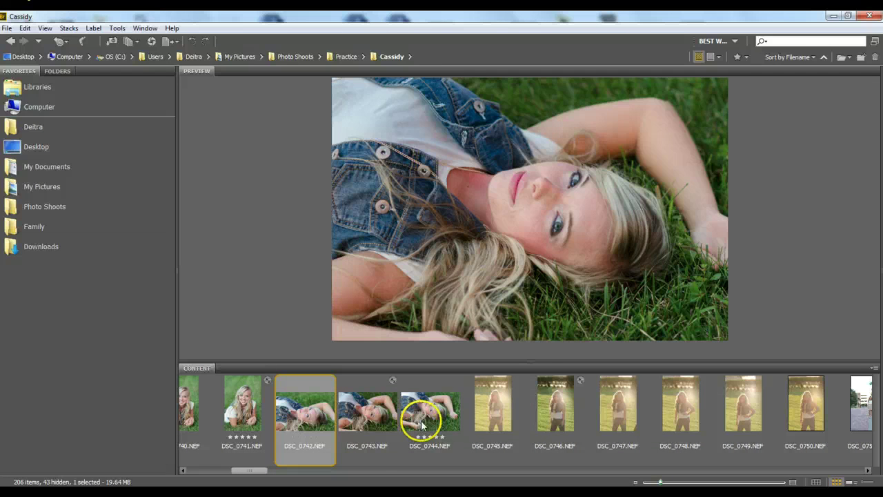
click(360, 424)
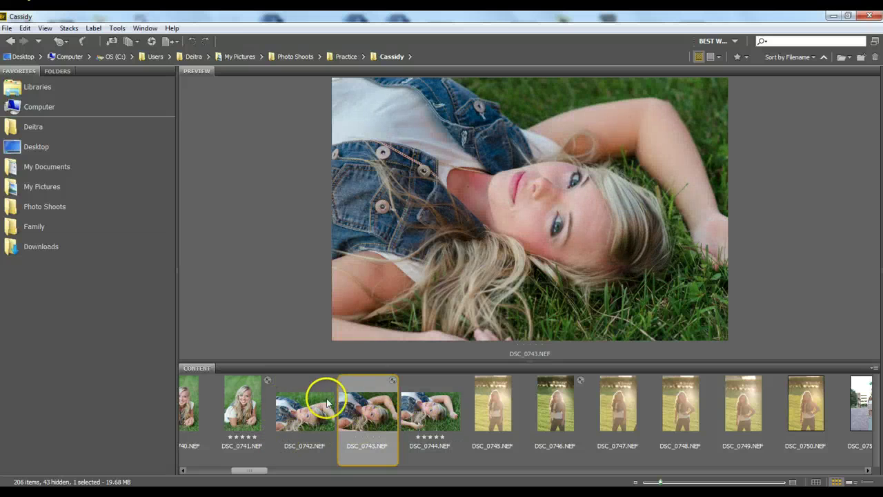
click(452, 433)
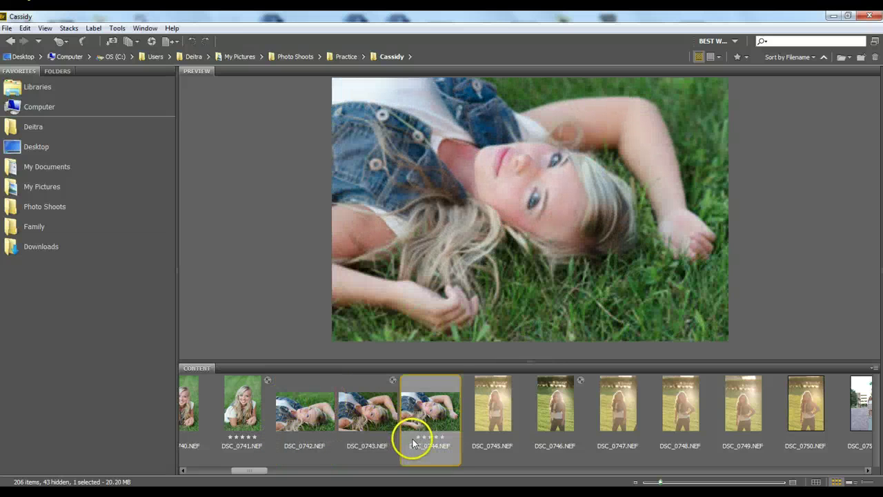
click(343, 421)
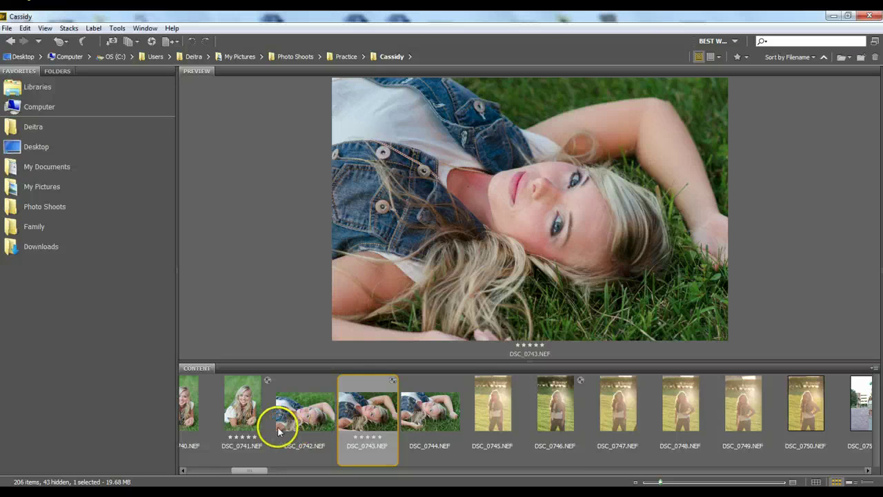
Review the grass portraits DSC_0739.NEF to DSC_0744.NEF alongside the standing shot DSC_0738.NEF in the preview
scroll(292, 427, up, 7)
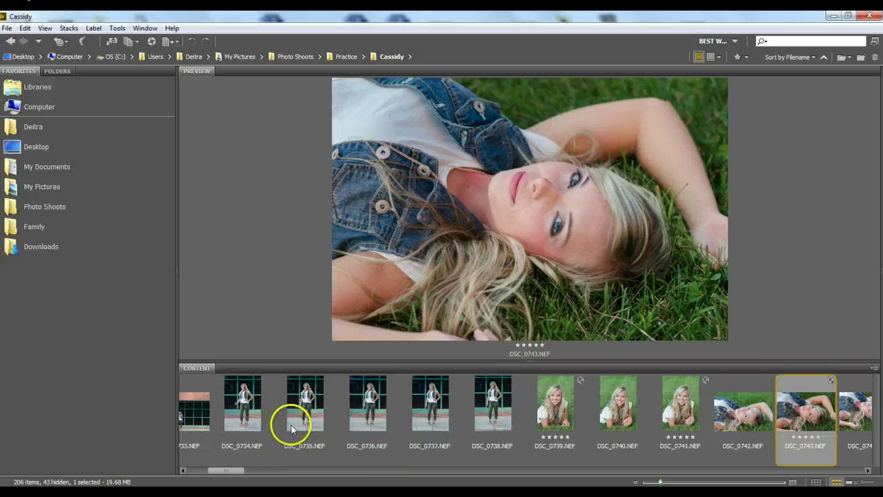
click(560, 408)
click(620, 422)
click(677, 414)
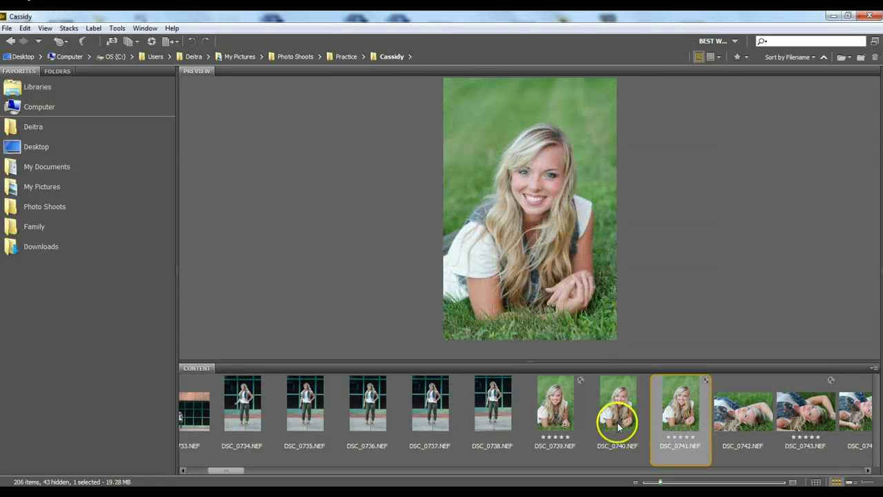
click(804, 416)
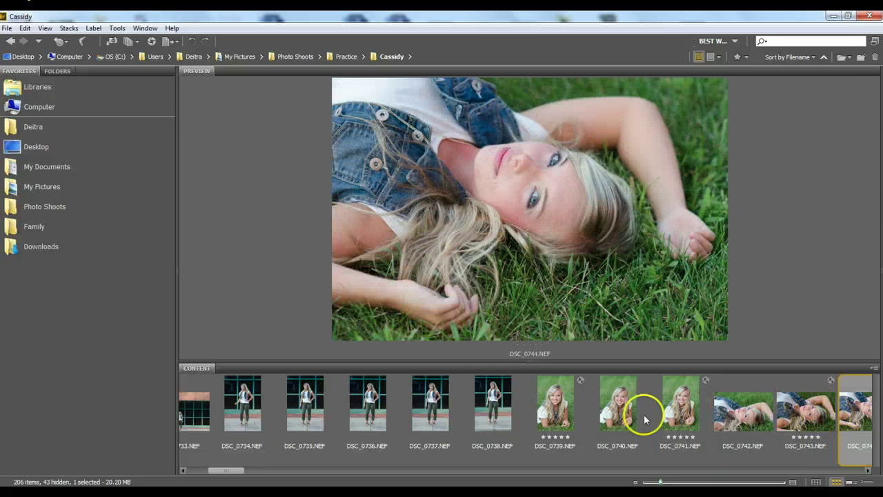
click(452, 412)
click(491, 408)
click(560, 410)
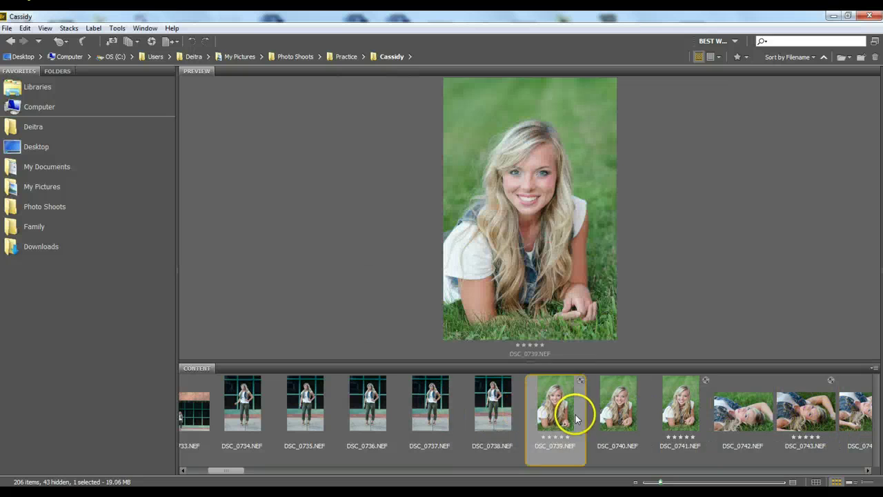
click(636, 420)
click(490, 412)
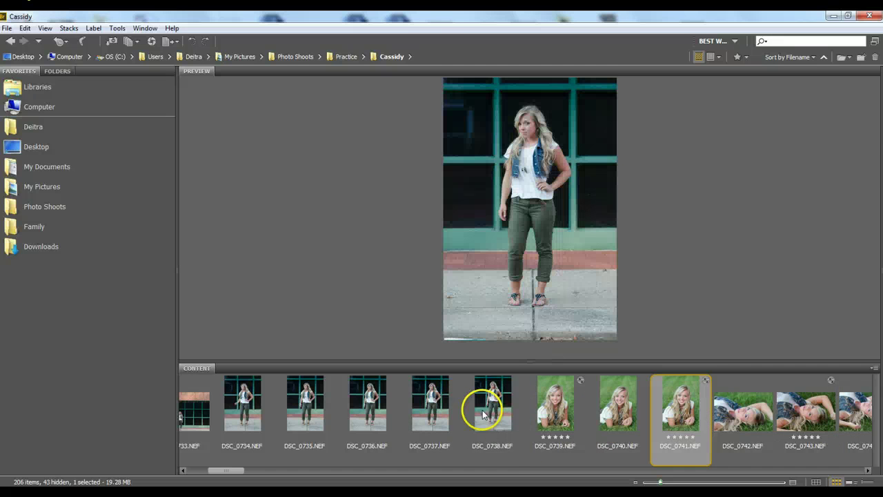
Compare the wide storefront shots DSC_0730.NEF and DSC_0731.NEF in the preview
scroll(292, 407, down, 2)
scroll(292, 410, up, 5)
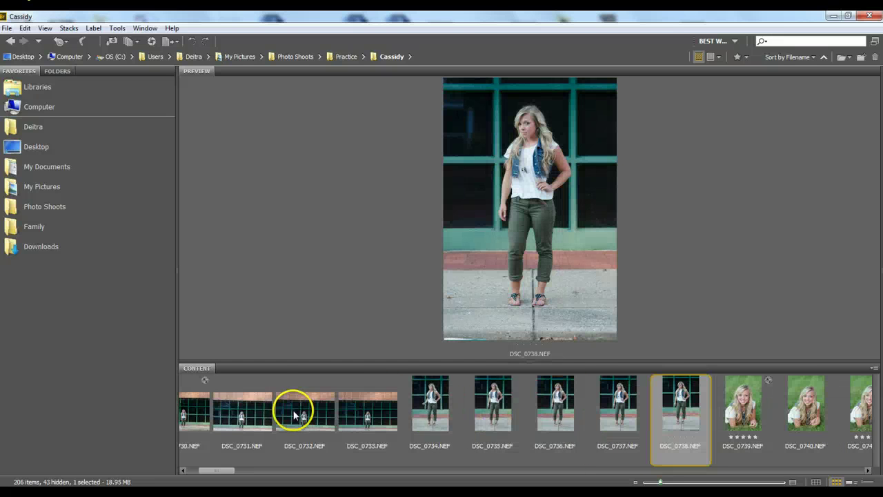
scroll(246, 423, up, 2)
click(339, 415)
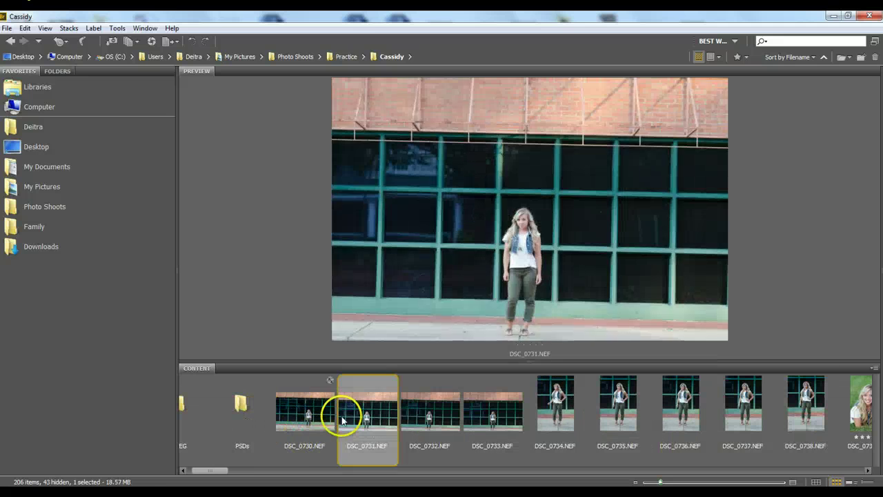
click(327, 416)
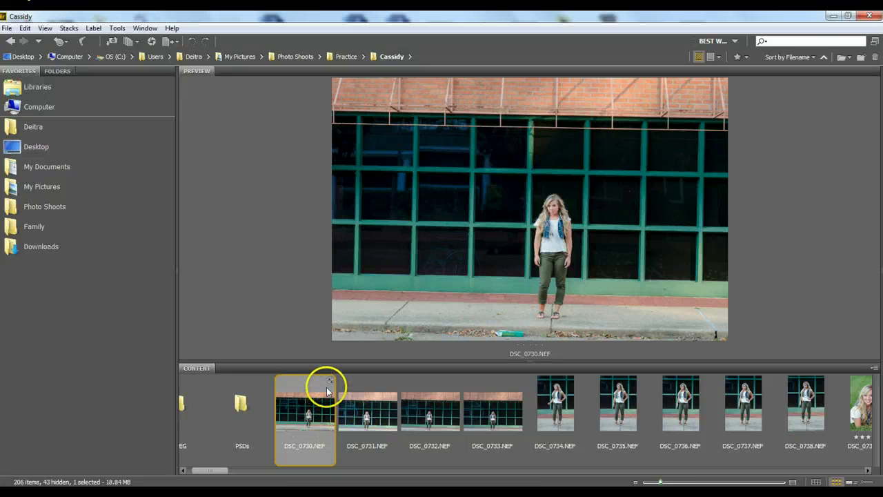
click(349, 422)
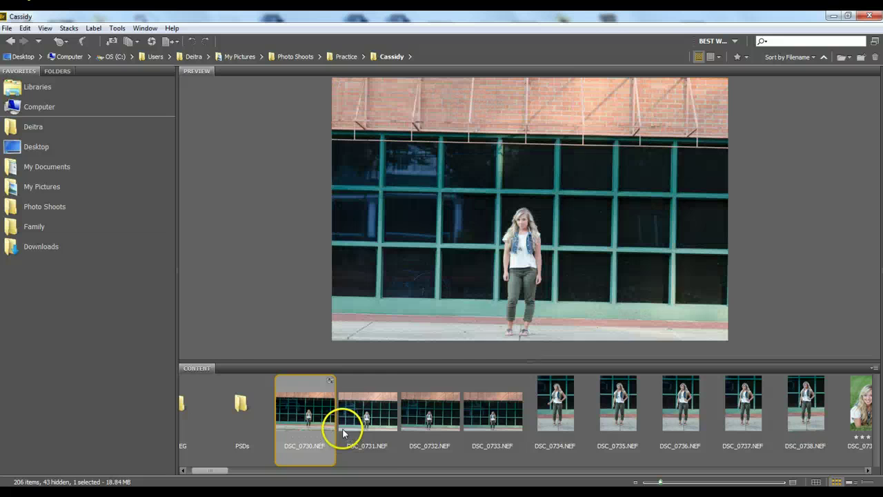
click(291, 422)
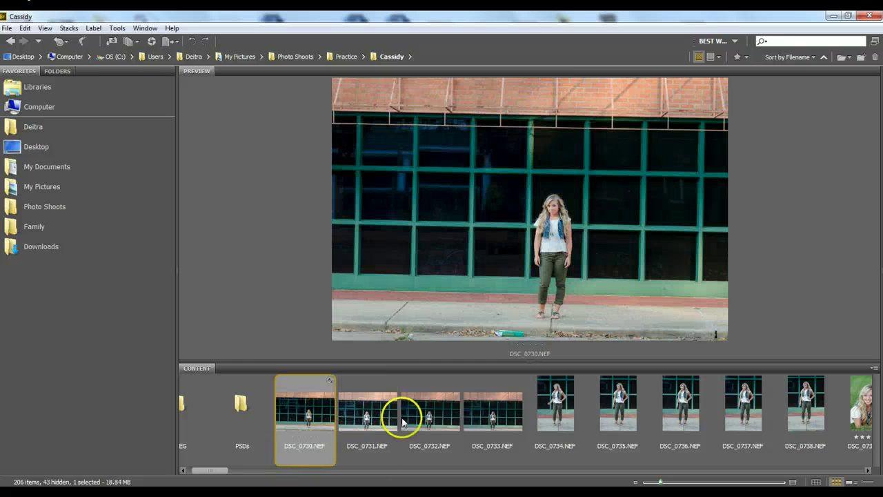
View DSC_0732.NEF in full-screen preview and page back and forth through the storefront shots that follow
click(452, 417)
key(space)
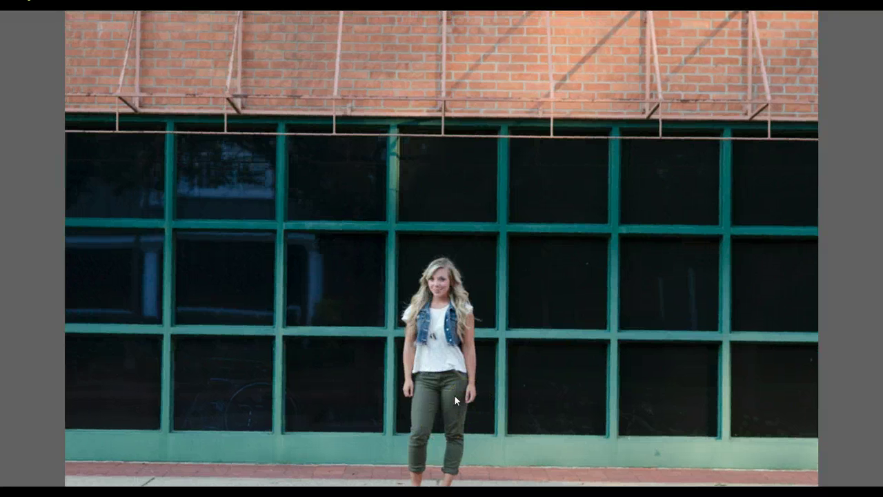
key(Right)
key(Right)
key(Left)
key(Left)
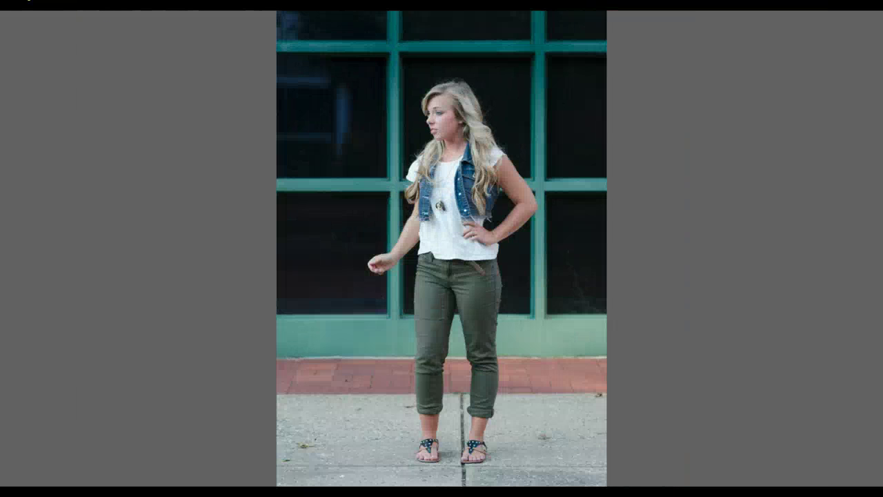
key(Right)
key(Right)
key(Right)
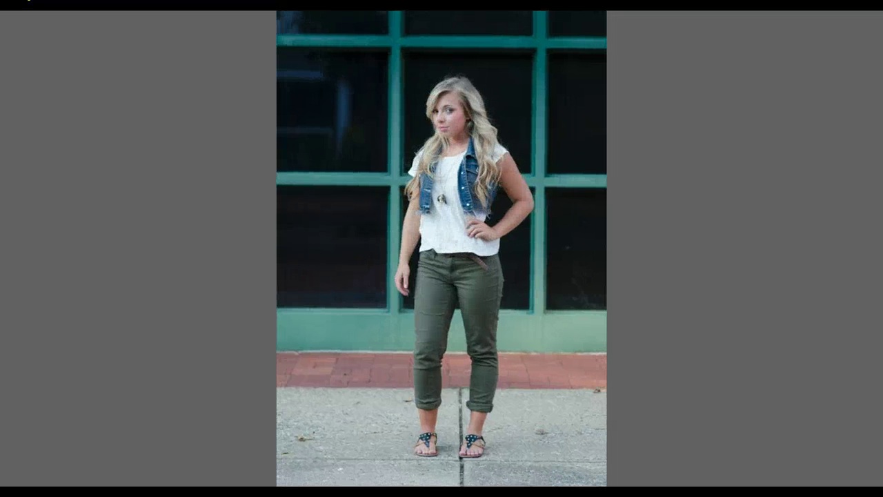
Page through the grass portraits DSC_0739.NEF to DSC_0741.NEF in full-screen preview to compare them
key(Right)
key(Right)
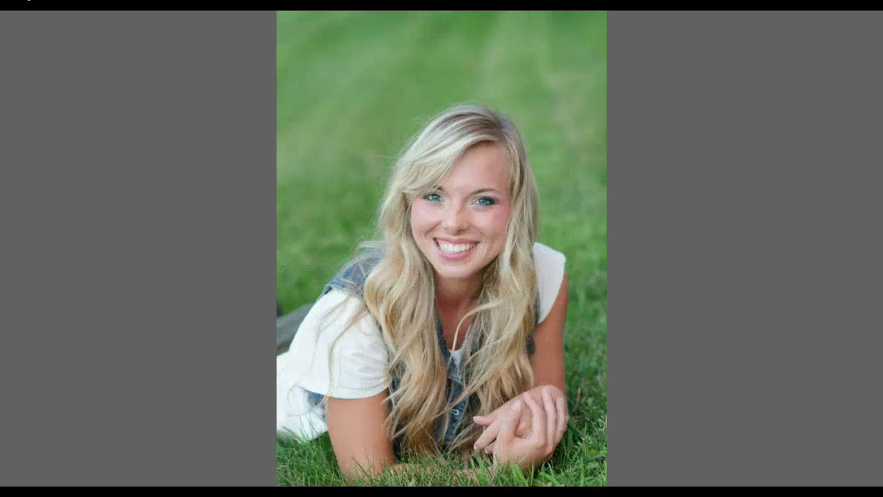
key(Right)
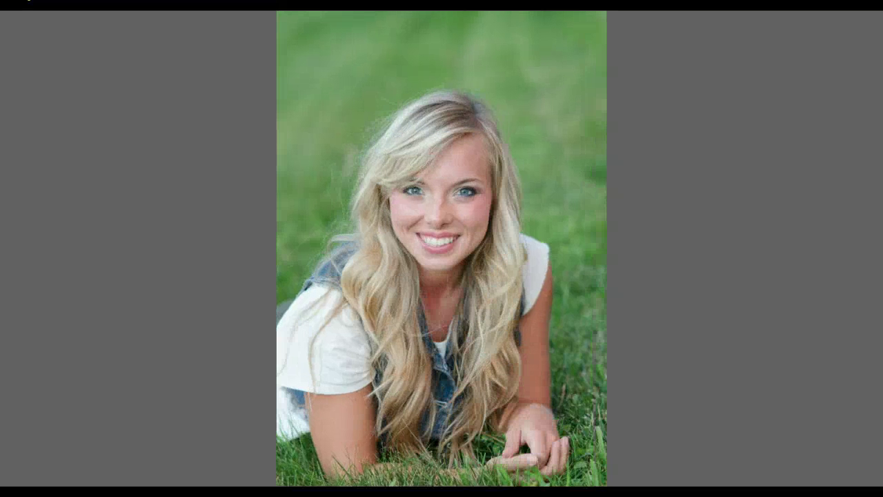
key(Right)
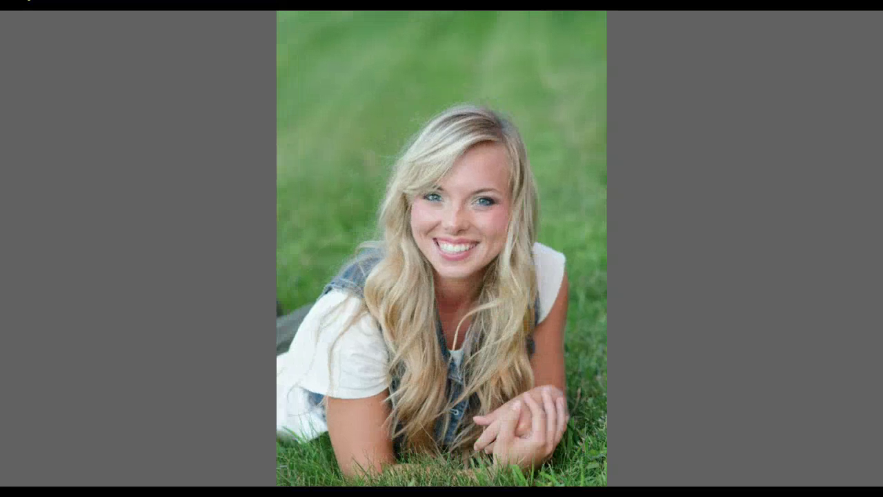
key(Right)
key(Right)
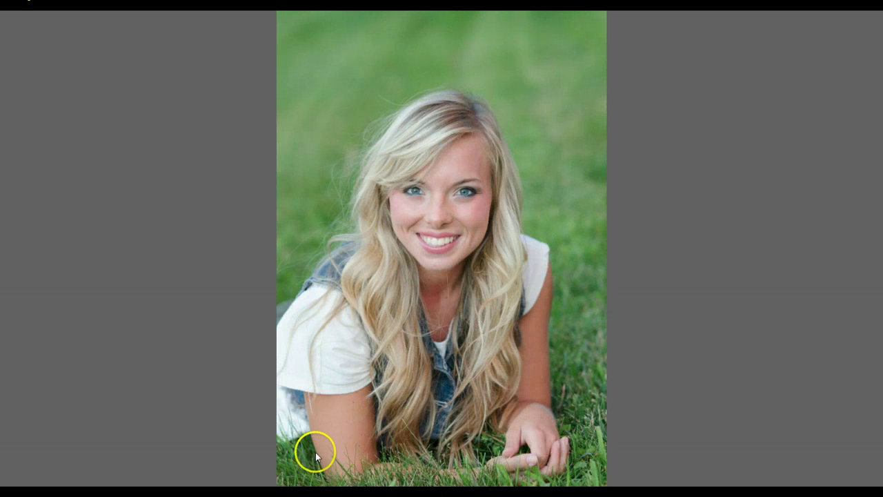
key(Right)
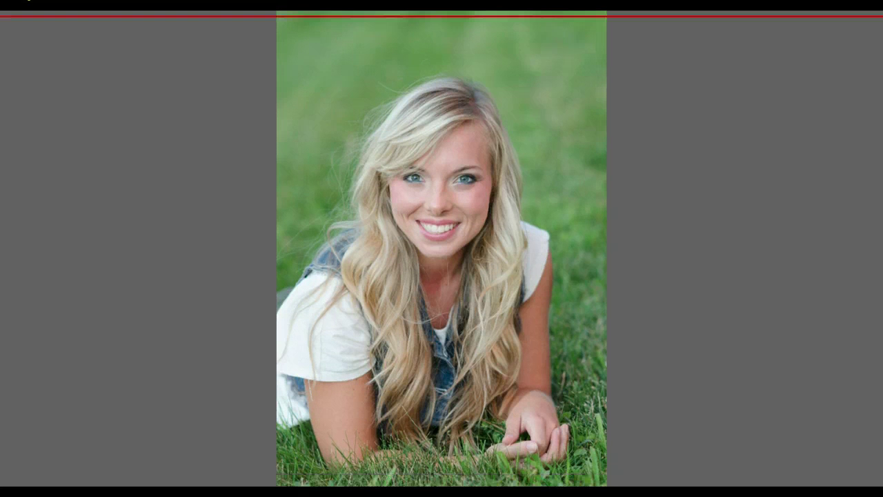
key(Right)
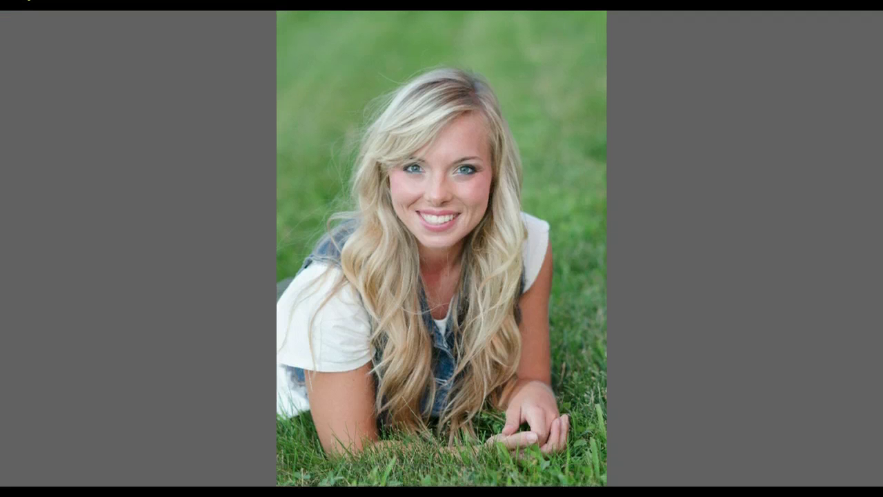
key(Right)
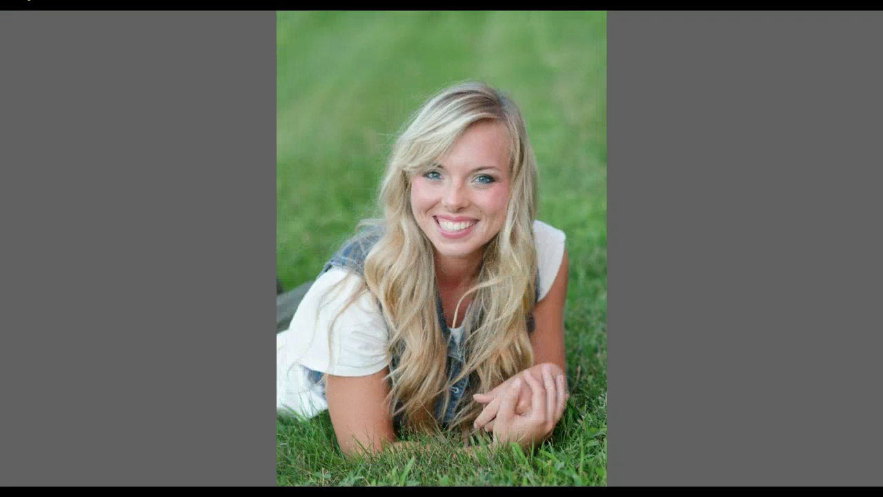
key(Right)
key(Right)
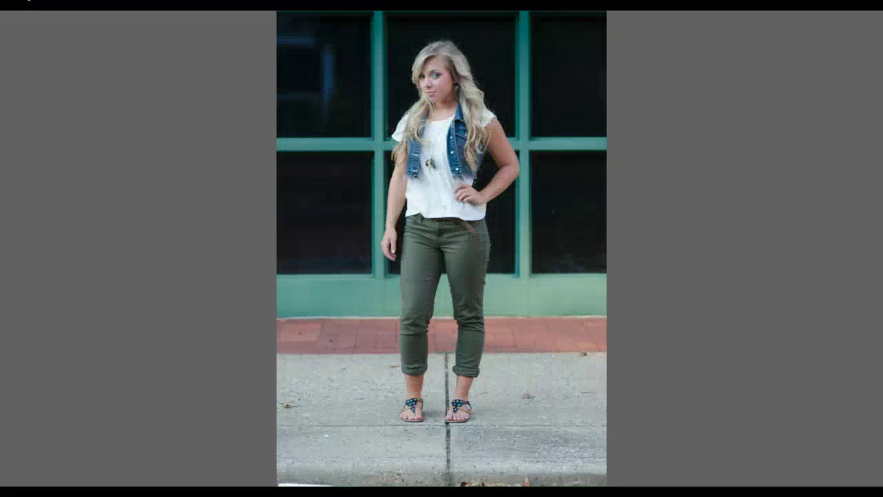
key(Right)
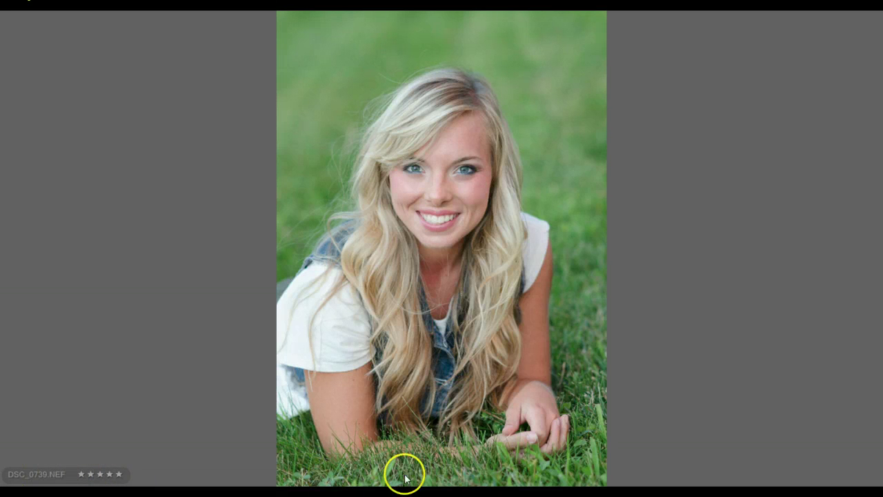
key(Right)
key(Right)
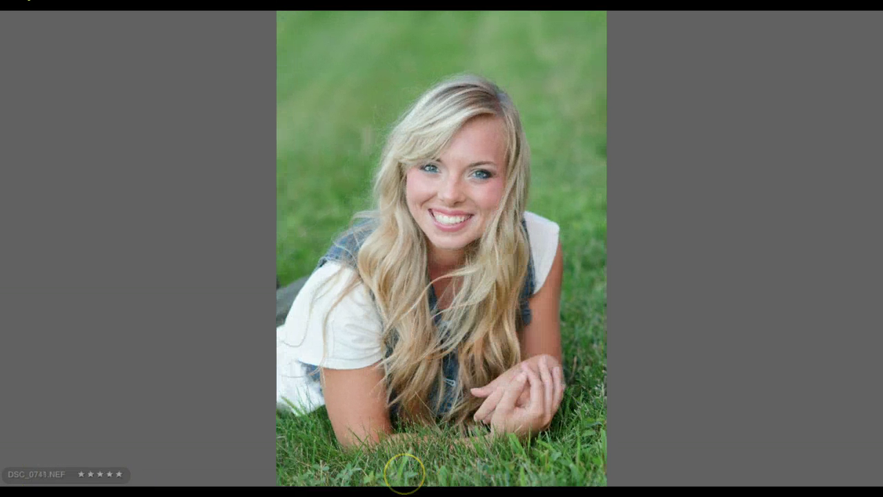
Page onward from DSC_0741.NEF through the reclining grass portraits to the backlit standing shot DSC_0745.NEF in full-screen preview
key(Right)
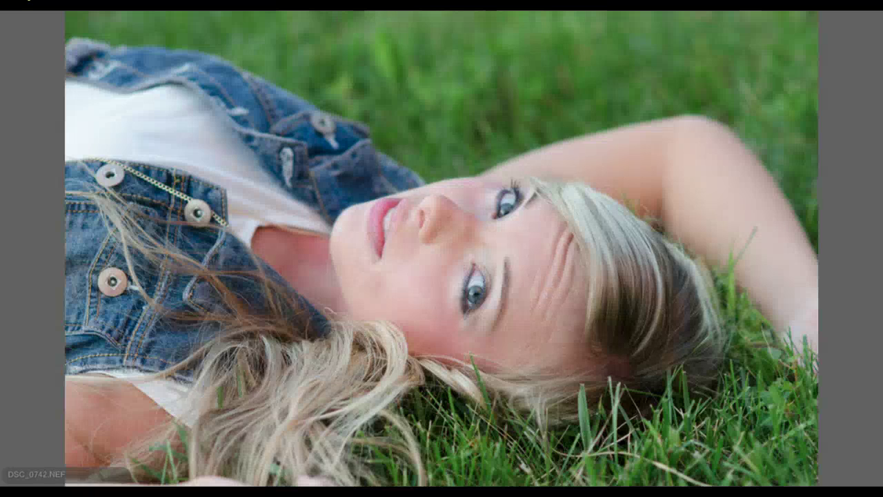
key(Right)
key(Right)
key(Right)
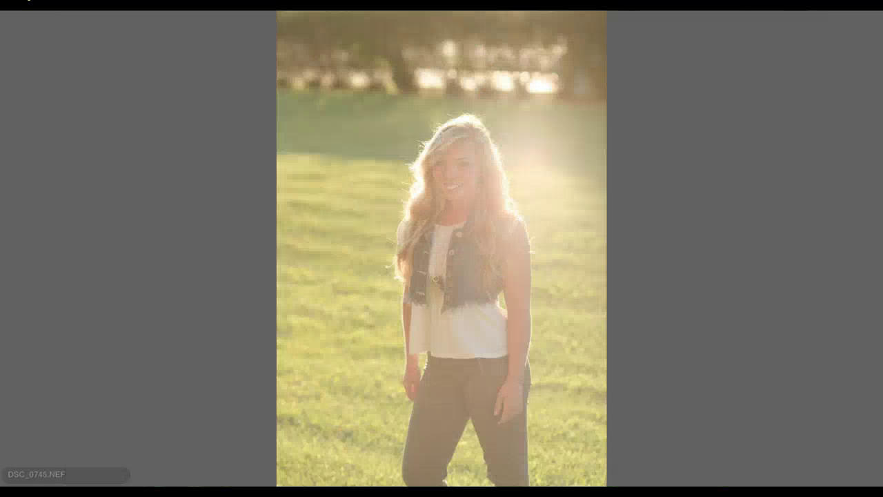
Rate the backlit portraits DSC_0745.NEF, DSC_0746.NEF and DSC_0748.NEF five stars while paging to DSC_0749.NEF, and leave full-screen preview
key(Right)
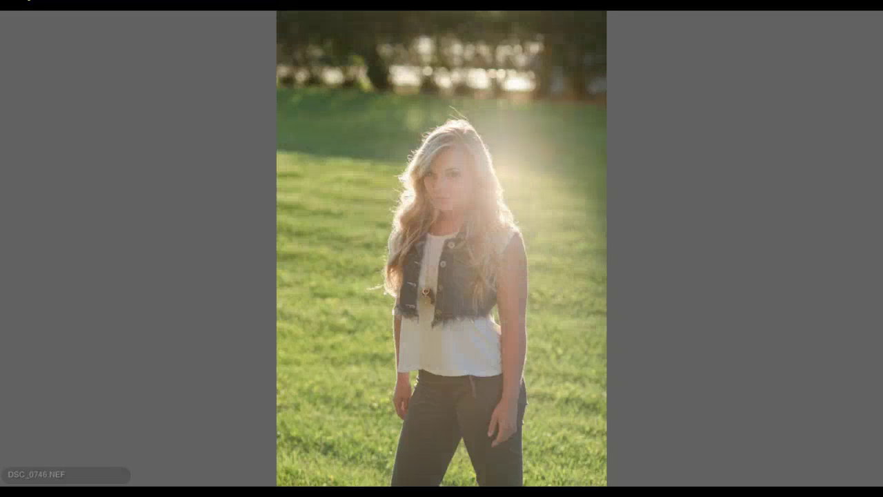
key(Right)
key(Right)
key(Right)
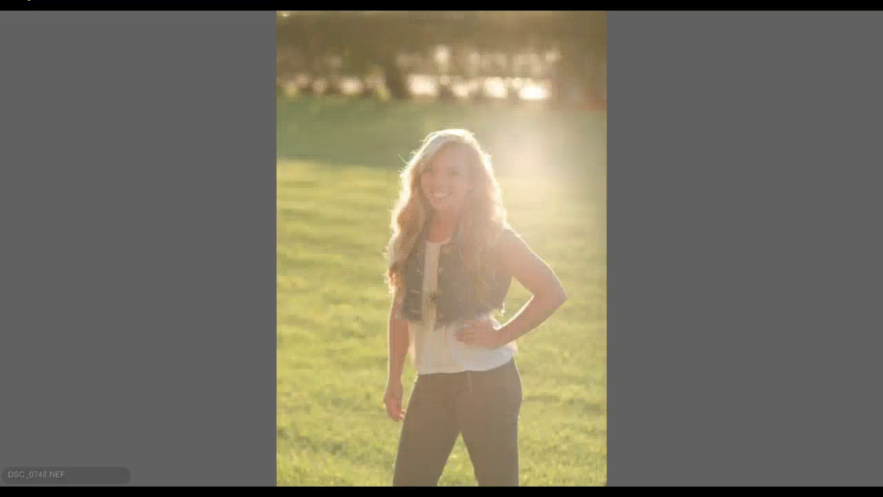
key(Left)
key(Right)
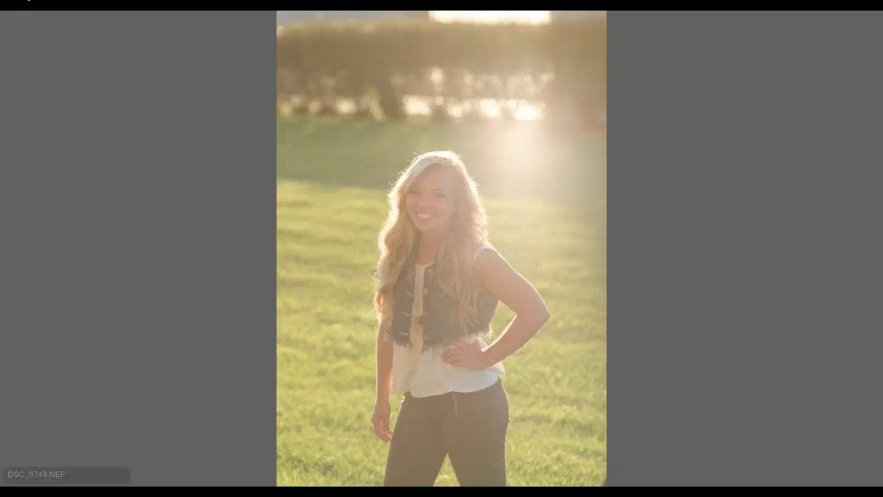
key(space)
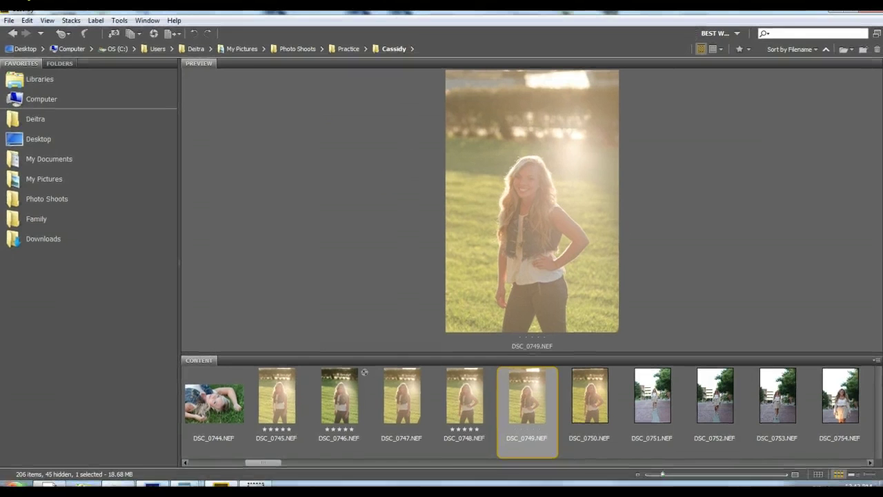
Check the available color labels and label DSC_0749.NEF as Select and DSC_0750.NEF as Second in full-screen preview, closing the preview loupe at the end
click(94, 20)
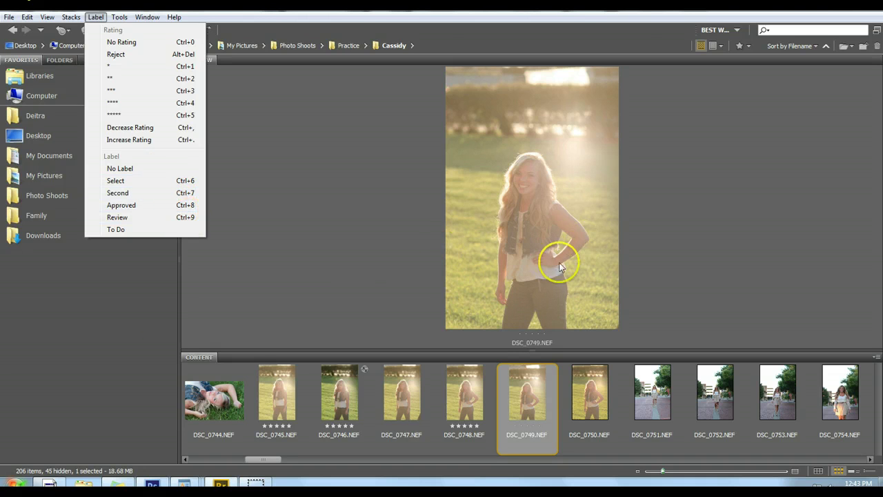
click(544, 281)
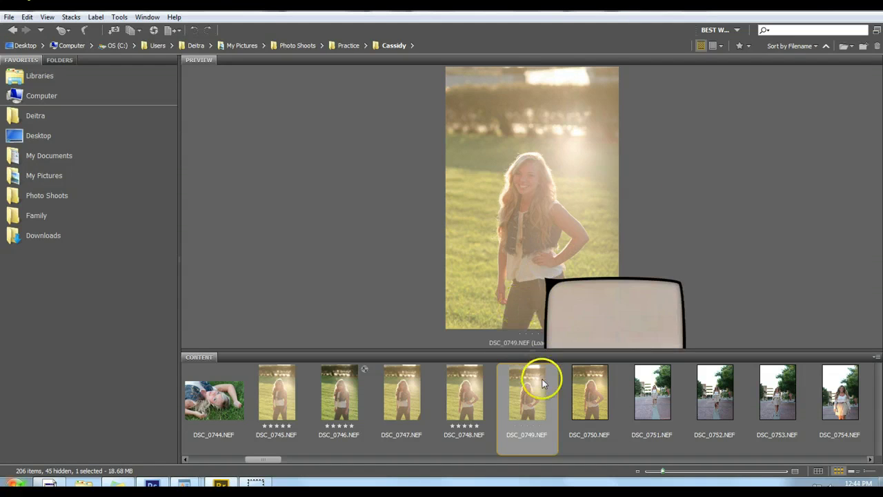
key(space)
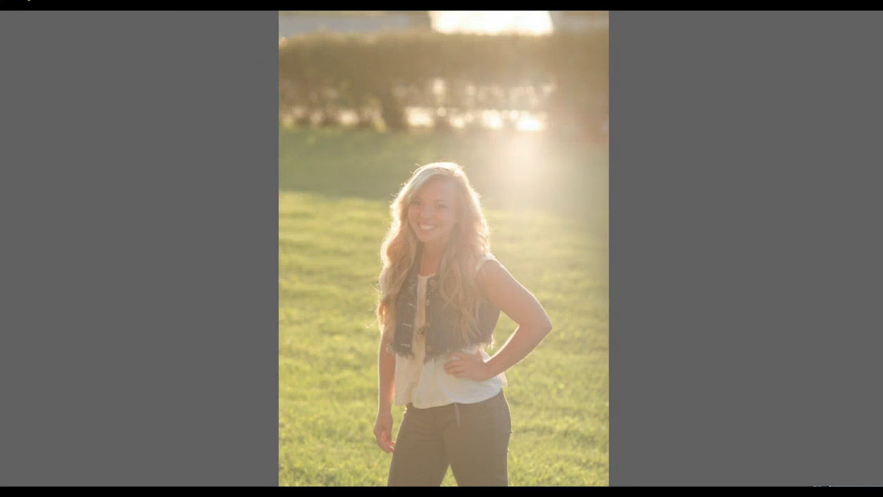
drag(386, 28, 386, 17)
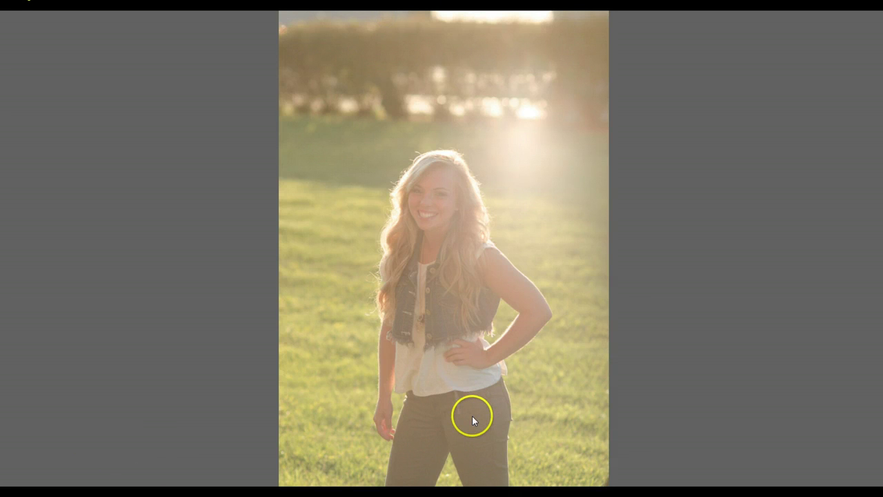
key(Right)
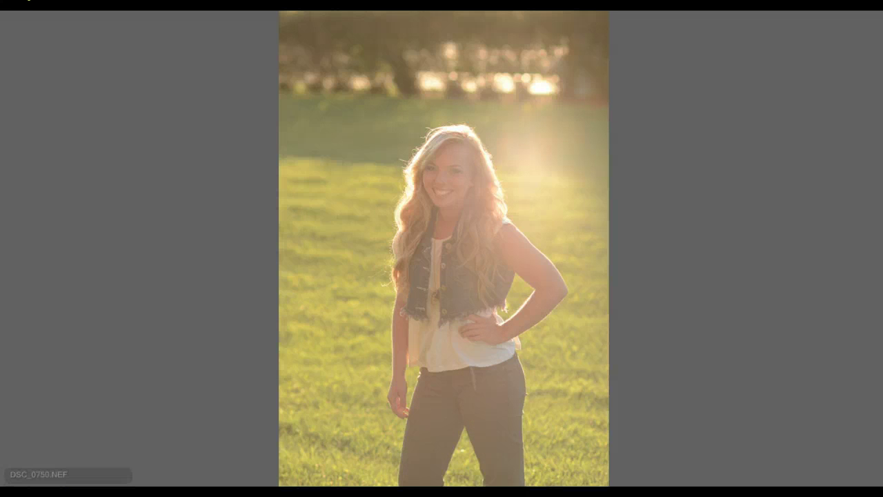
key(Right)
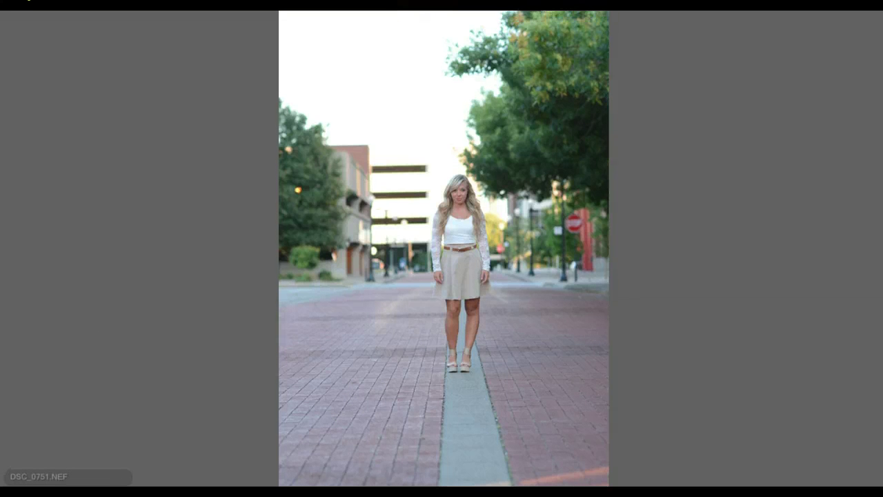
key(Right)
key(space)
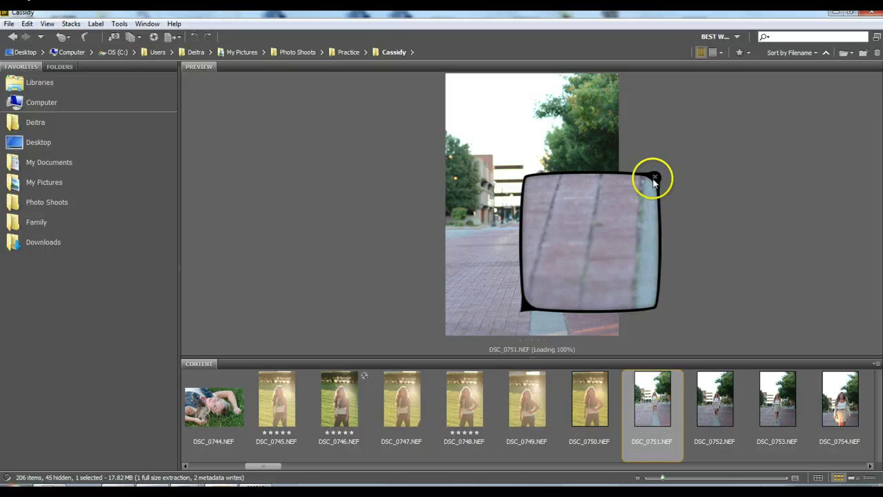
click(654, 177)
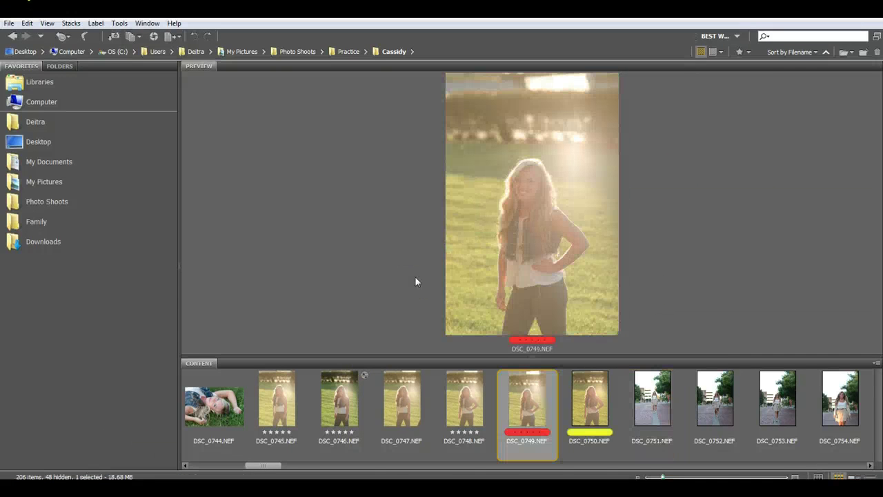
Label DSC_0751.NEF as Approved and DSC_0752.NEF as Review, and look over the labeled photos in the preview
click(549, 431)
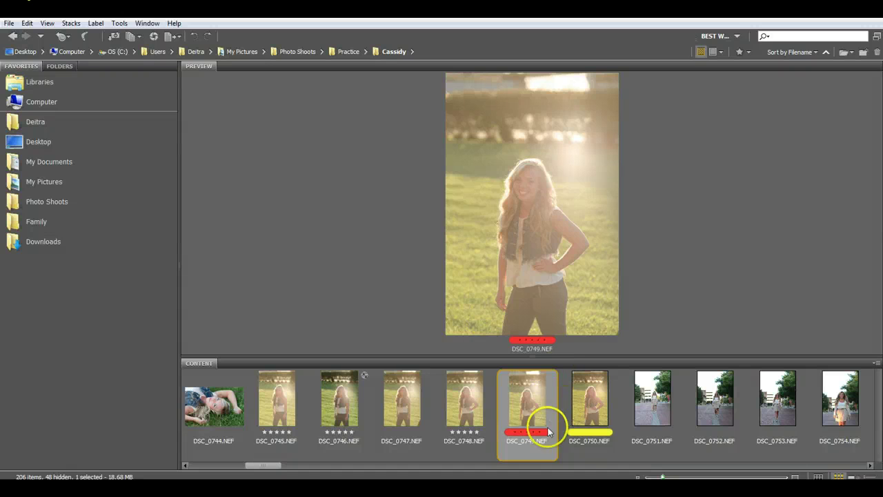
click(602, 408)
click(625, 407)
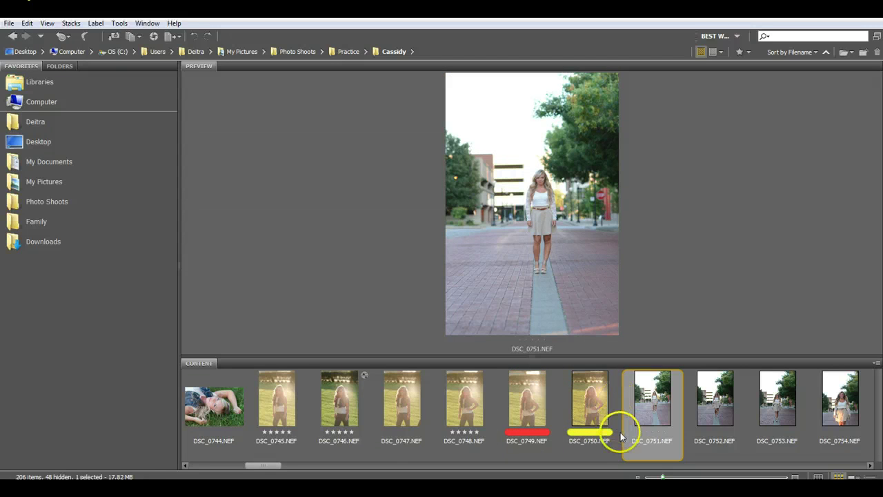
key(ctrl+8)
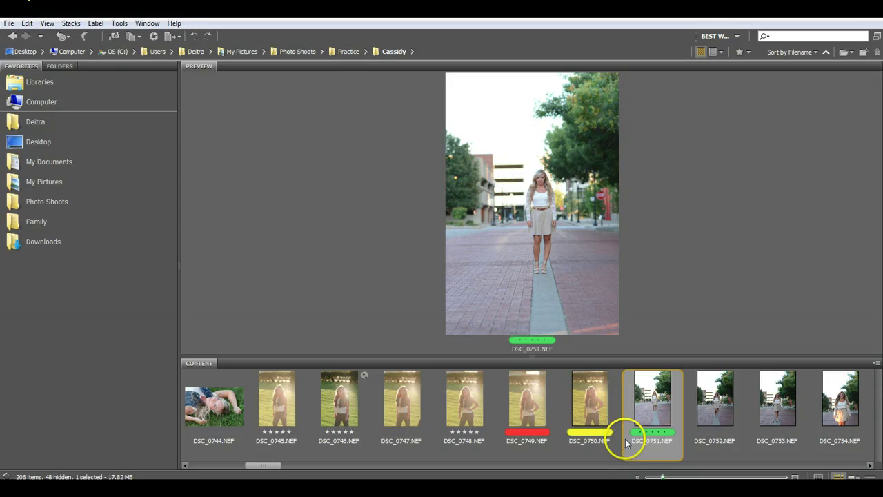
click(721, 419)
key(ctrl+9)
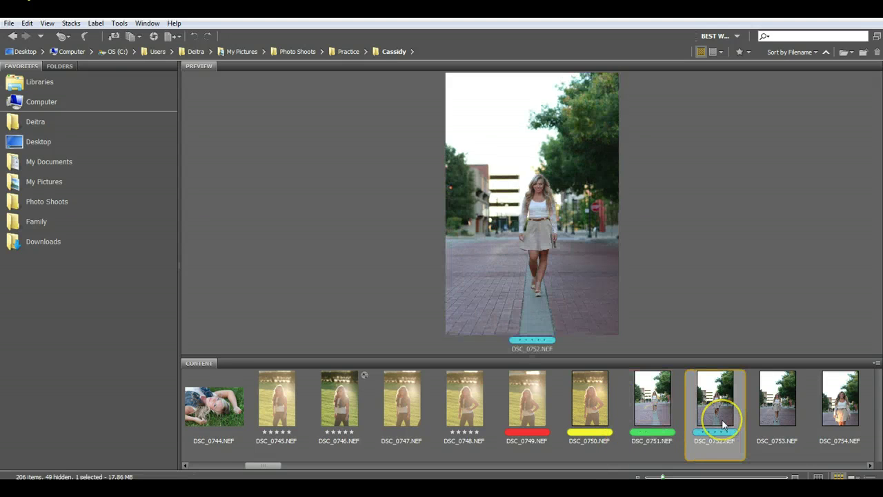
click(532, 405)
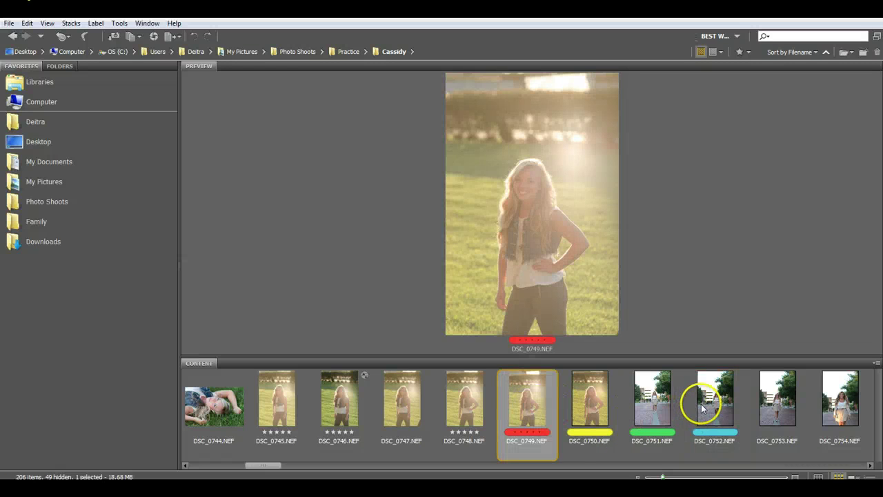
click(695, 404)
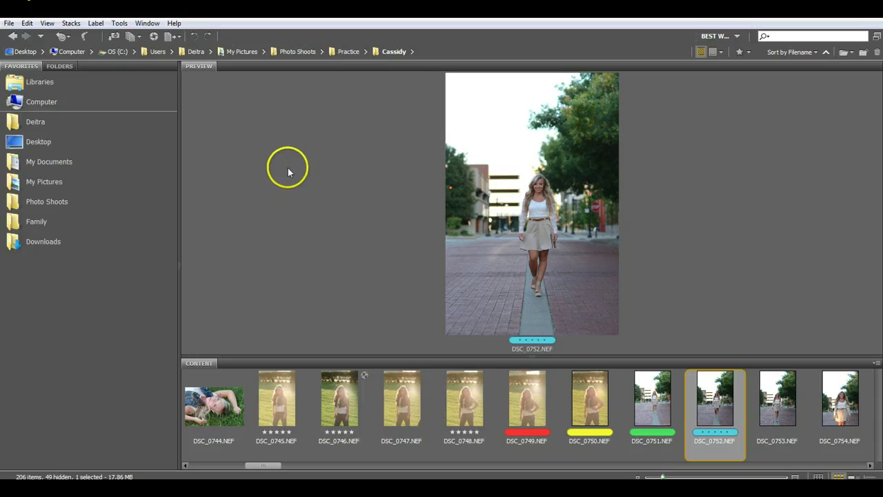
click(527, 406)
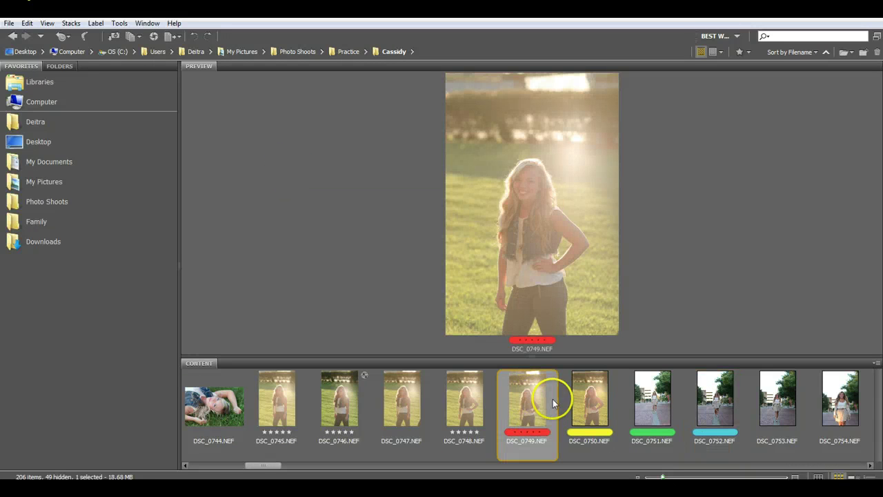
click(597, 405)
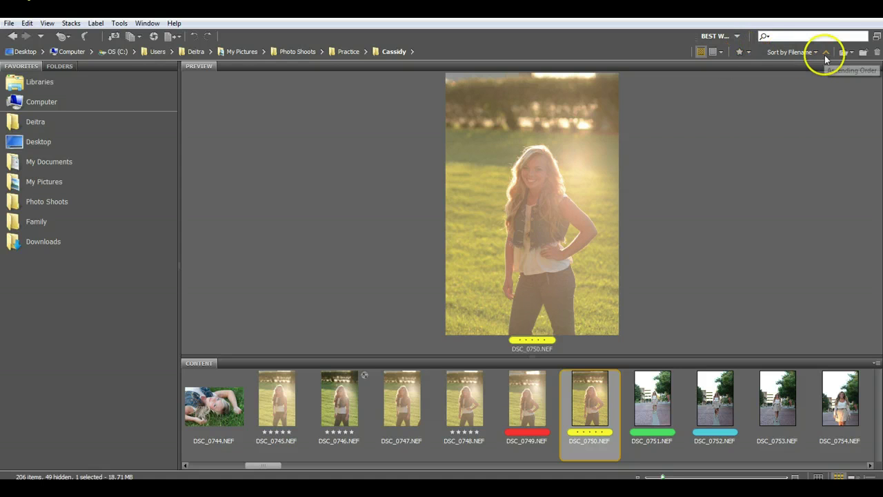
Filter the Cassidy folder to show labeled items only and sort them by label
click(744, 53)
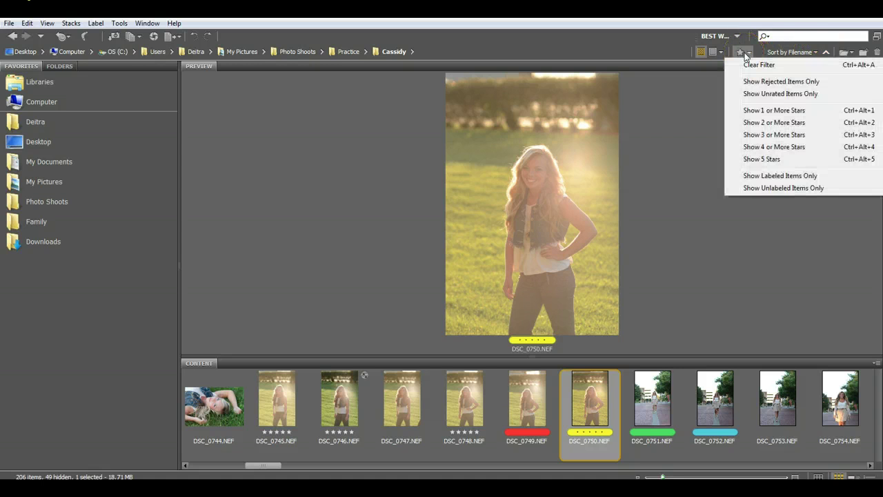
click(765, 177)
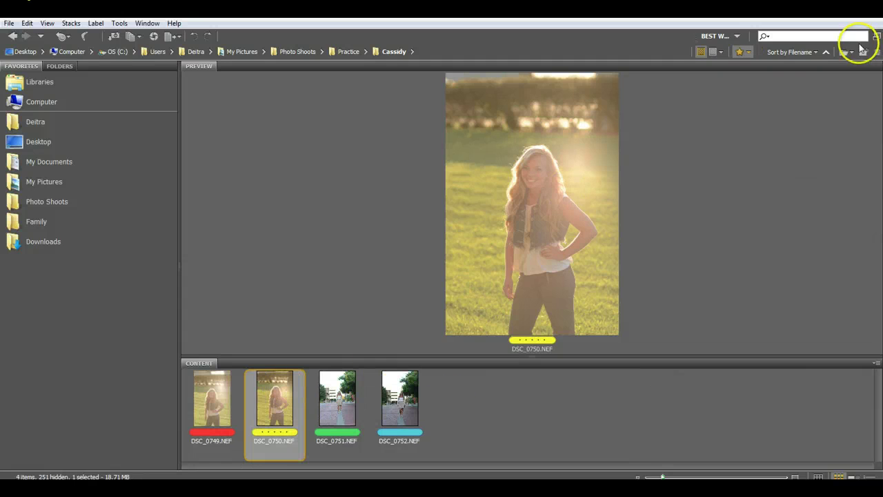
click(815, 55)
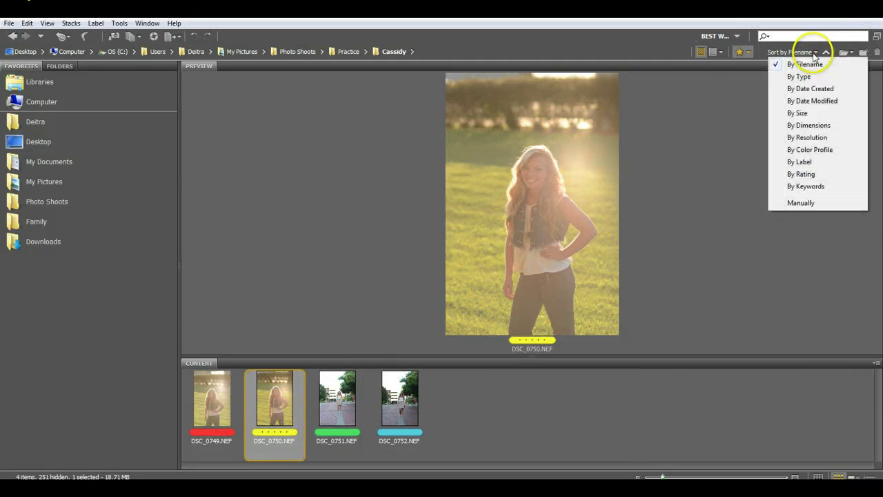
click(814, 163)
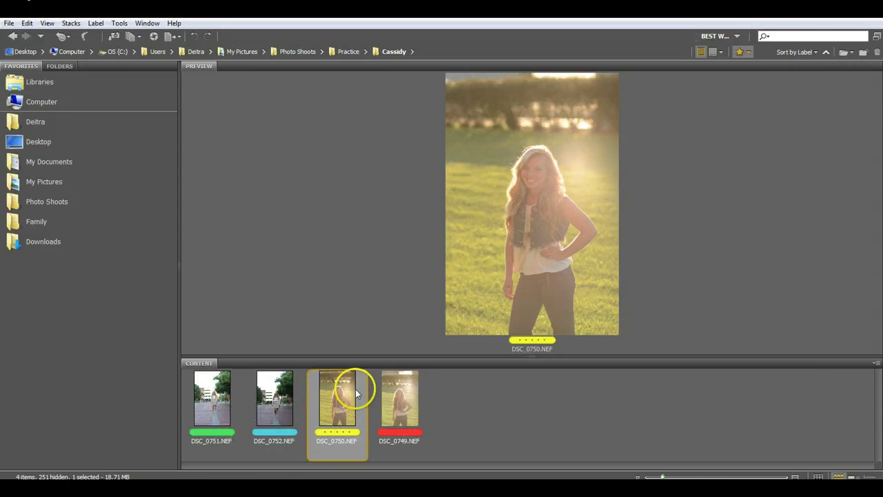
Sort the photos by filename again and clear the labeled-items filter
click(815, 55)
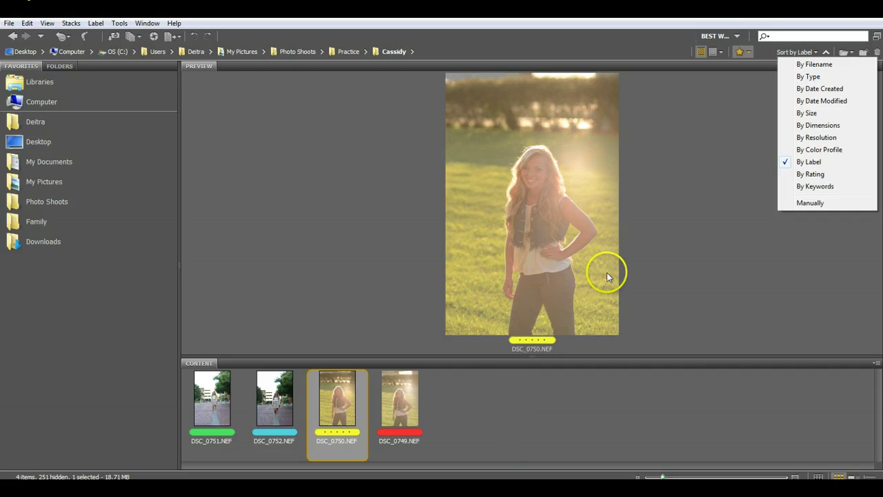
click(807, 64)
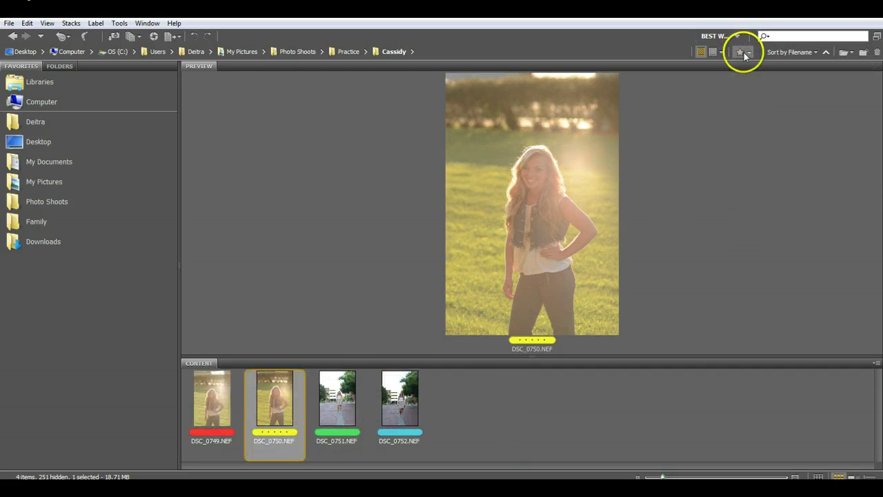
click(742, 52)
click(746, 64)
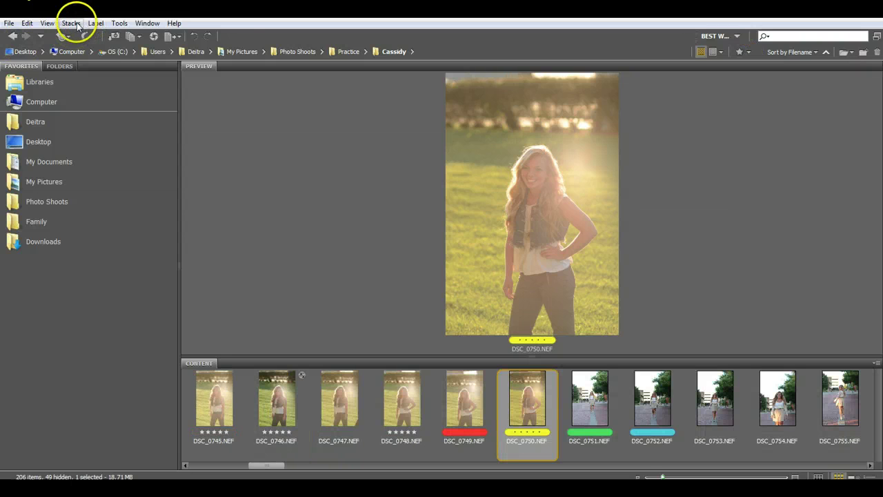
Remove the color labels from the four photos DSC_0749.NEF to DSC_0752.NEF
click(73, 25)
mouse_move(94, 25)
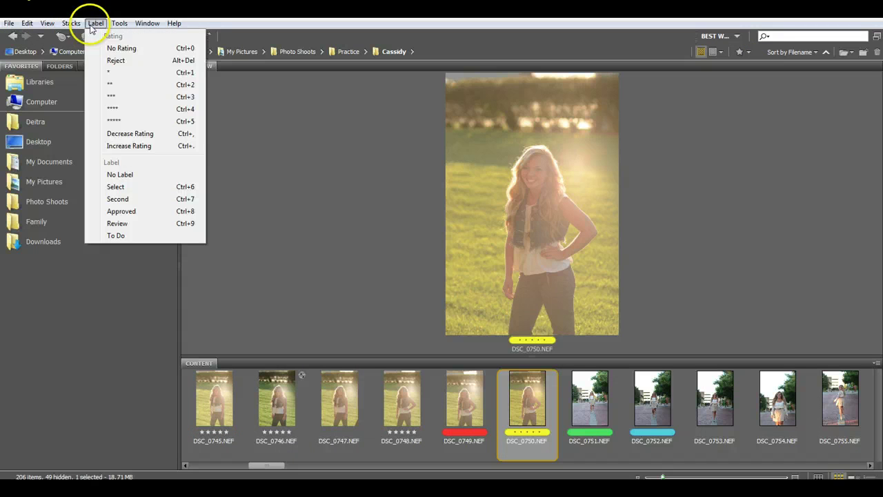
click(120, 175)
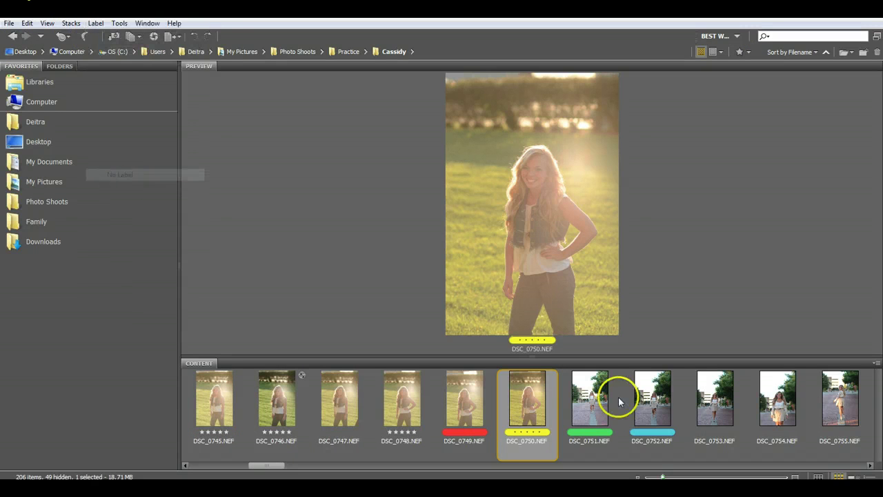
click(661, 405)
shift+click(477, 404)
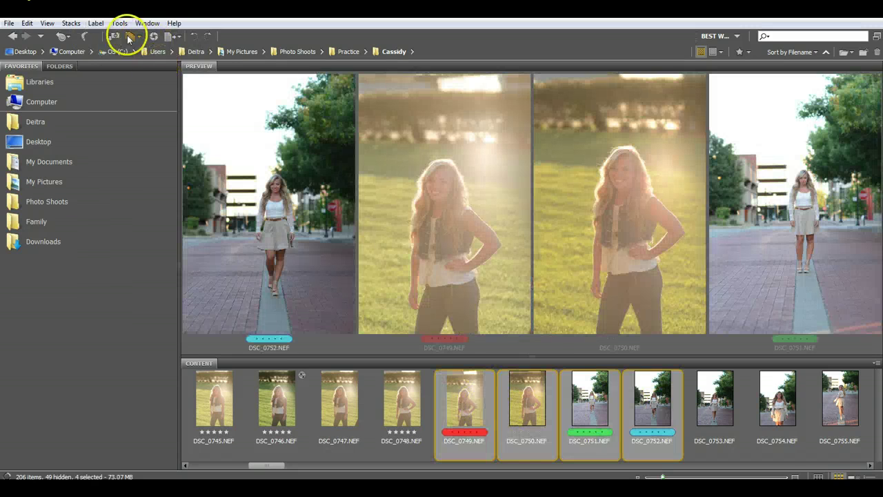
click(95, 23)
click(120, 174)
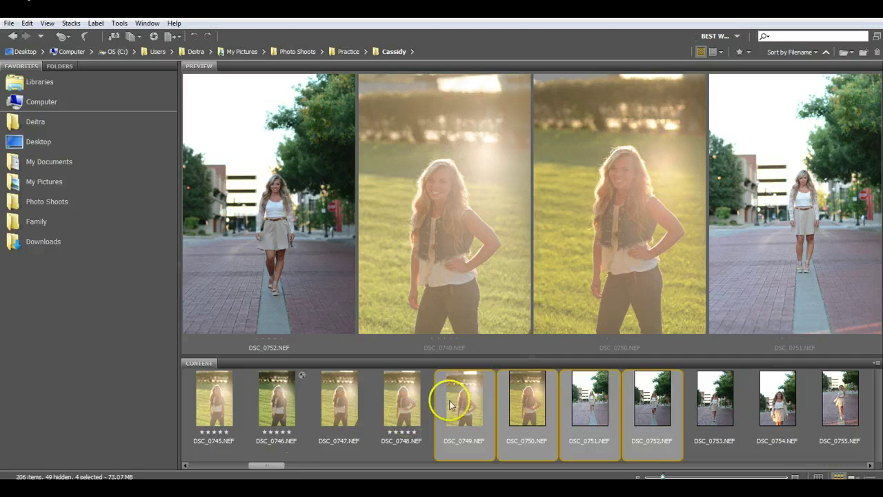
Compare the street shots DSC_0751.NEF and DSC_0752.NEF in the preview
click(399, 415)
scroll(428, 418, down, 2)
click(456, 415)
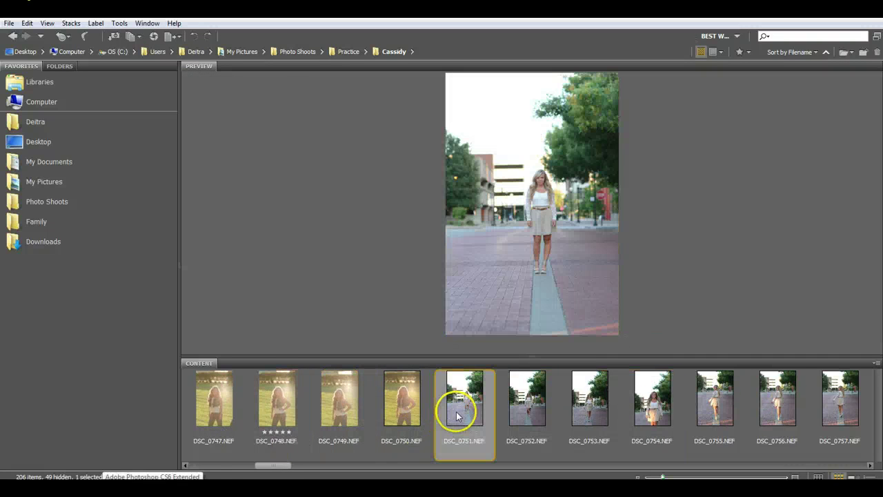
click(539, 408)
click(462, 410)
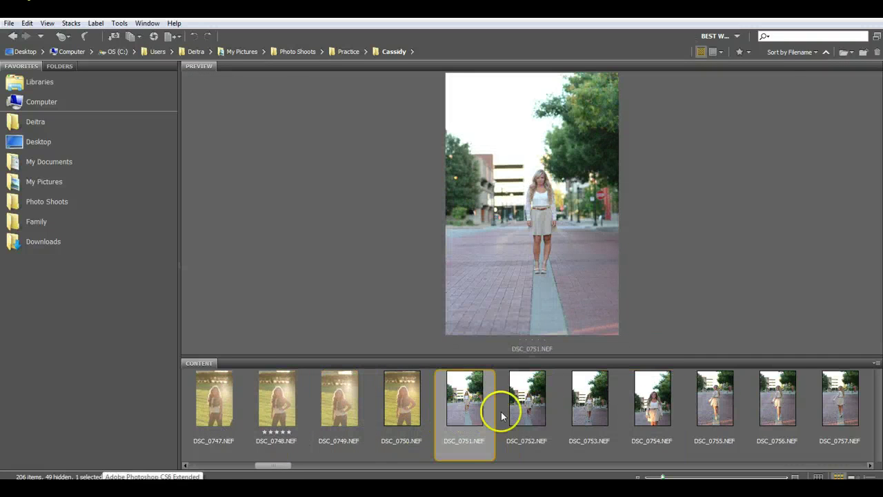
Select DSC_0751.NEF, DSC_0752.NEF, DSC_0762.NEF and DSC_0768.NEF together and rate them five stars
ctrl+click(523, 412)
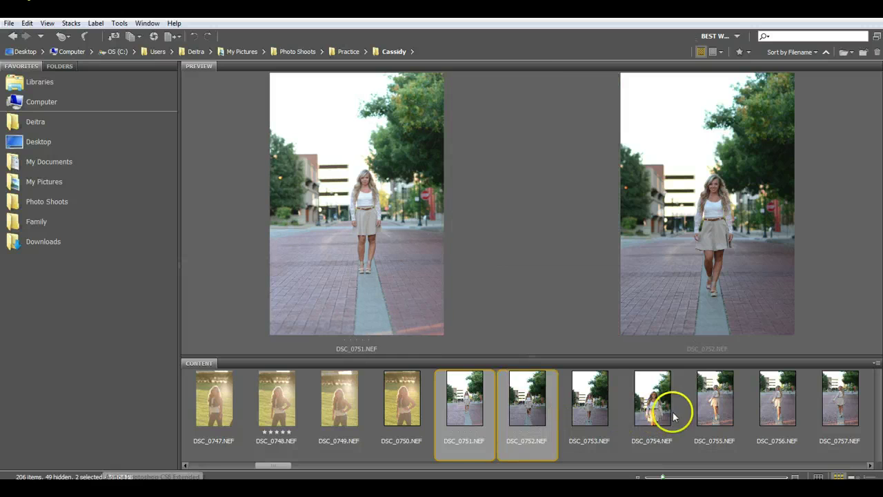
scroll(673, 415, down, 9)
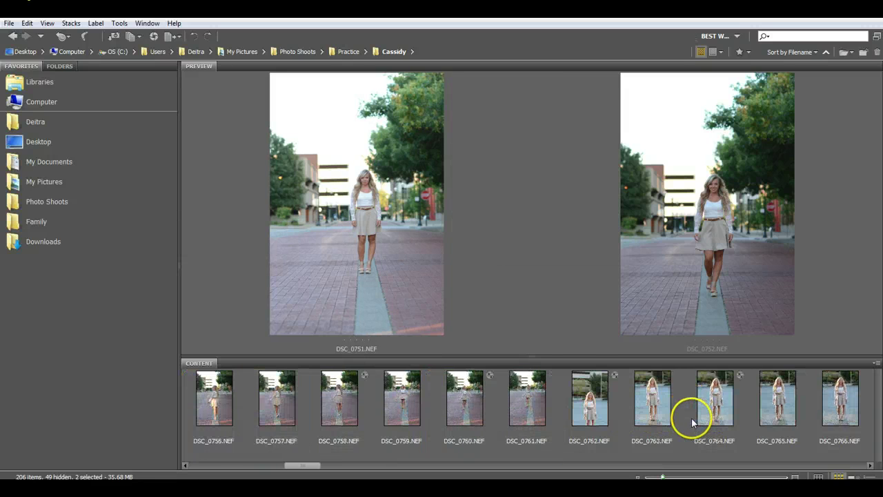
ctrl+click(593, 416)
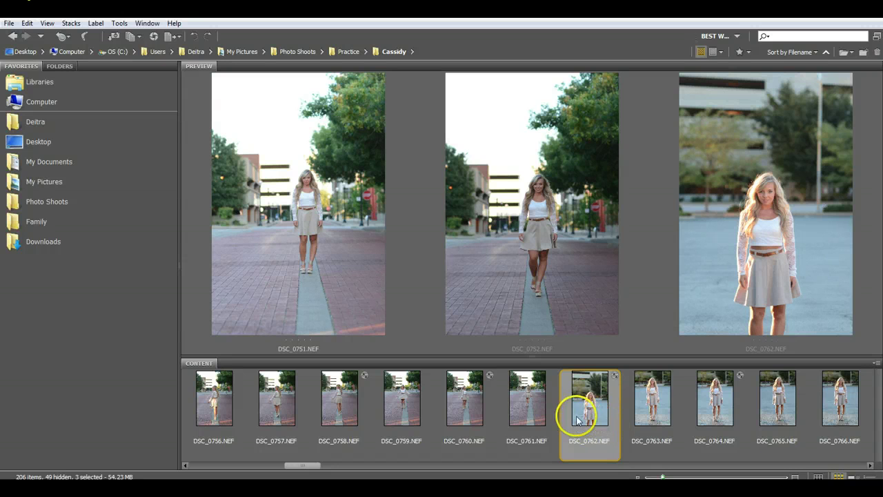
scroll(679, 408, down, 5)
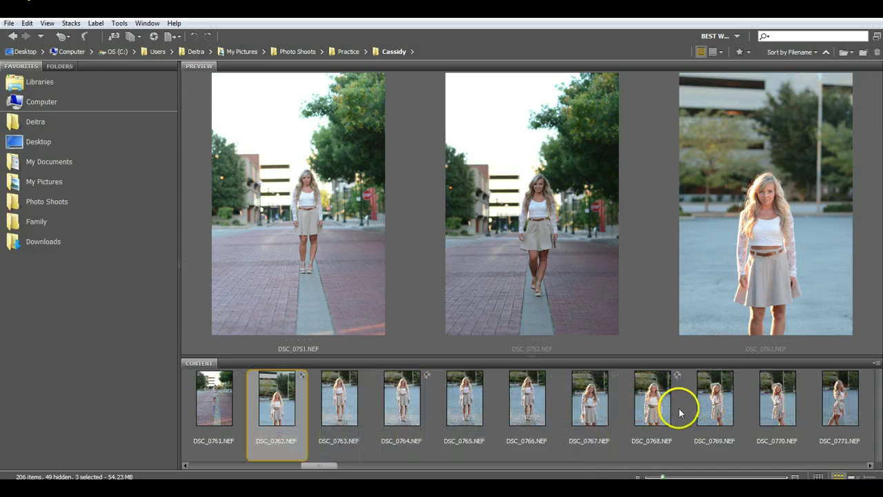
ctrl+click(583, 406)
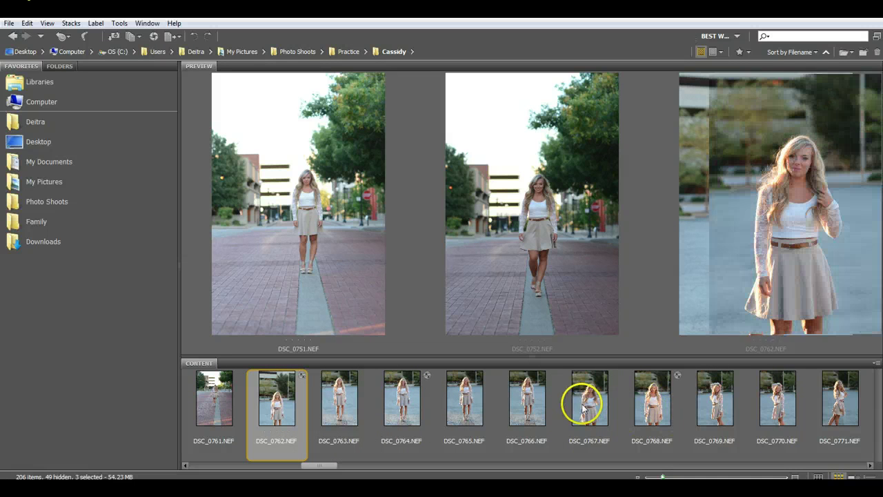
ctrl+click(651, 408)
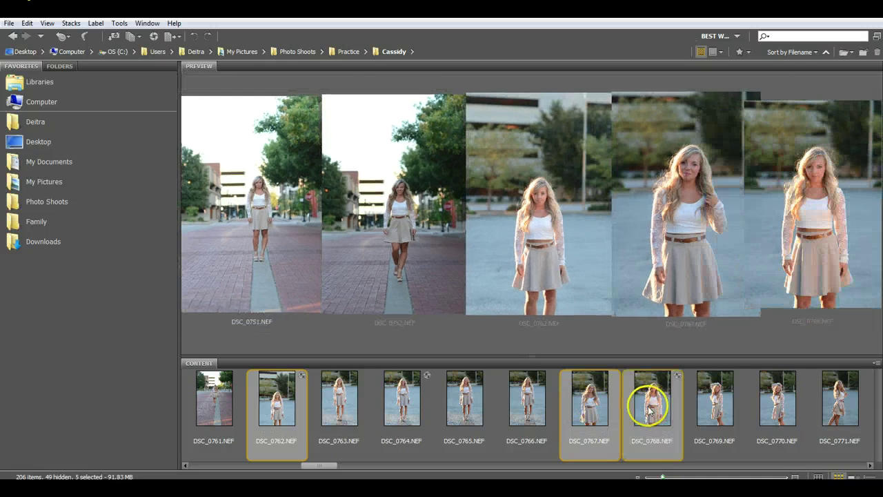
ctrl+click(604, 414)
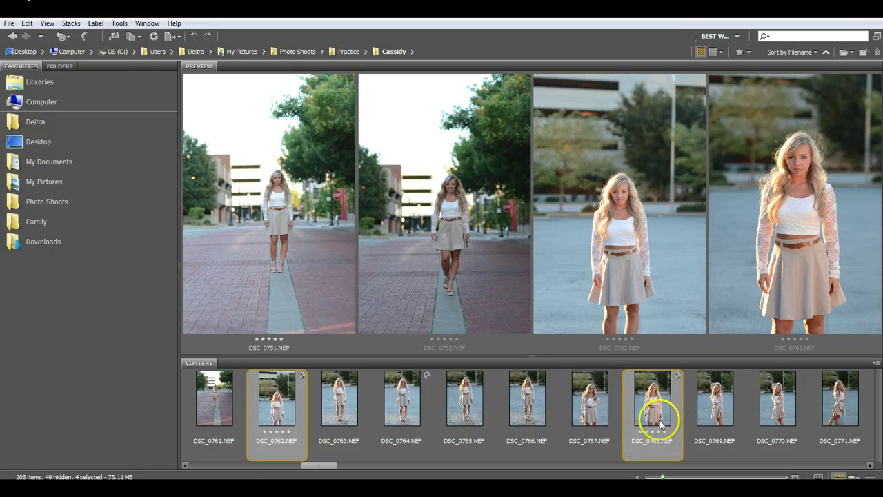
Preview the parking-lot shots DSC_0770.NEF and DSC_0771.NEF and look over the photos that follow
click(635, 418)
click(759, 418)
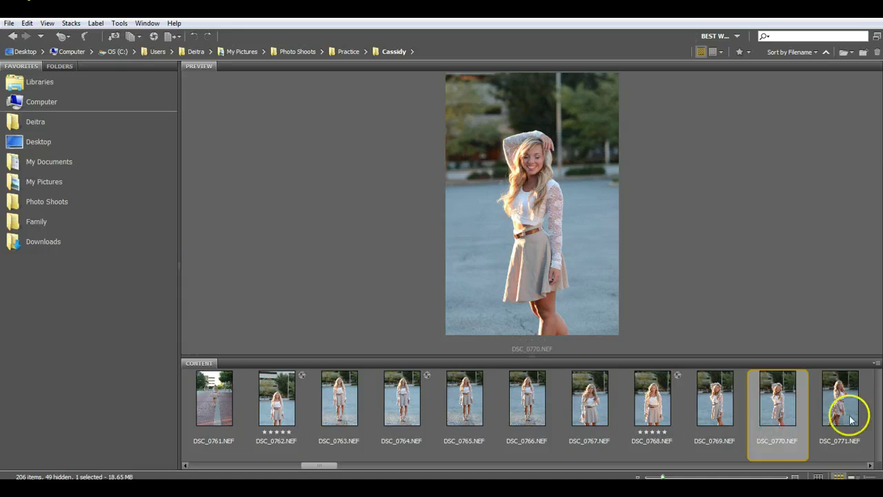
click(847, 414)
scroll(633, 403, down, 4)
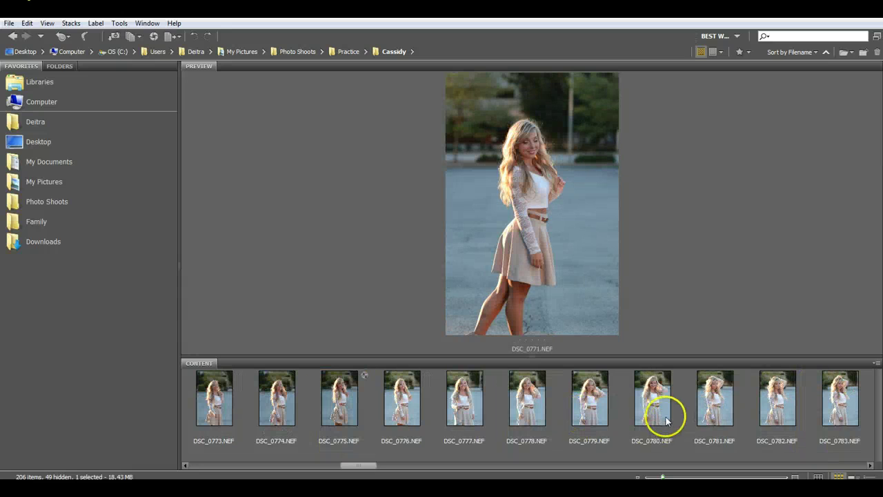
Filter the Cassidy folder to five-star items and preview the first and last picks, DSC_0739.NEF and DSC_0768.NEF
click(743, 53)
click(753, 156)
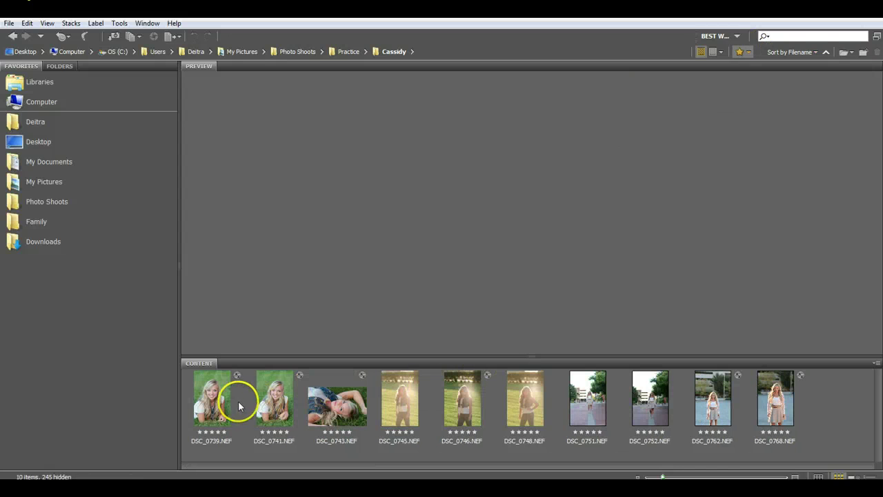
click(231, 409)
click(783, 408)
click(207, 408)
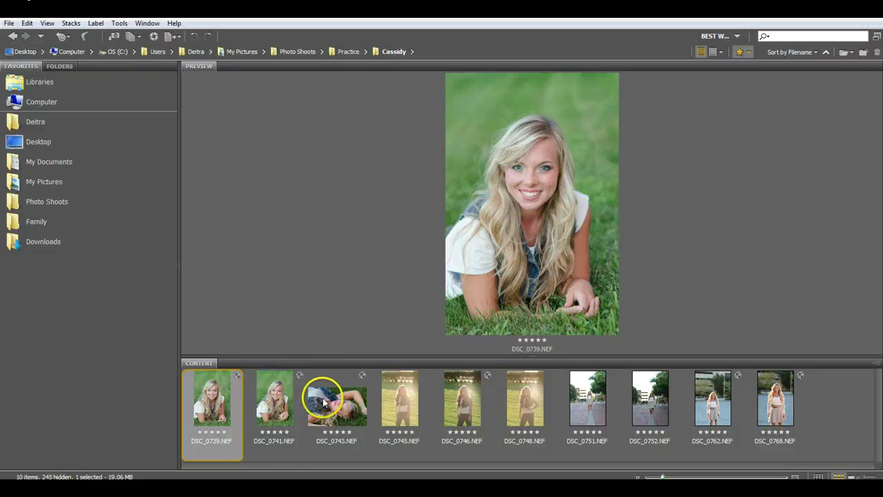
click(760, 412)
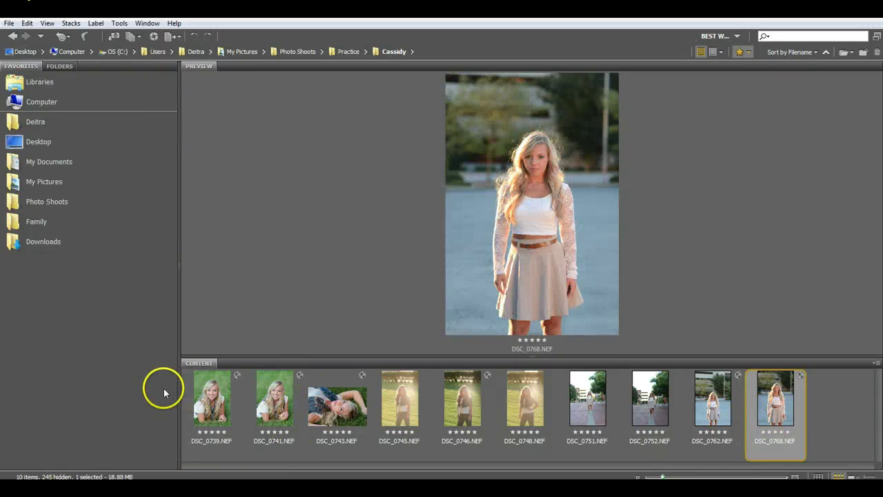
click(215, 397)
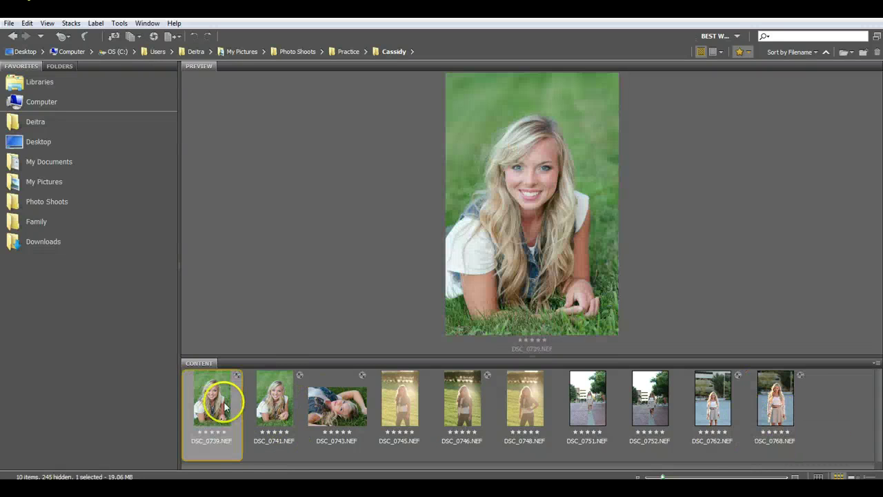
Clear the star filter to browse the whole folder, and show only the five-star items again
click(744, 52)
click(749, 62)
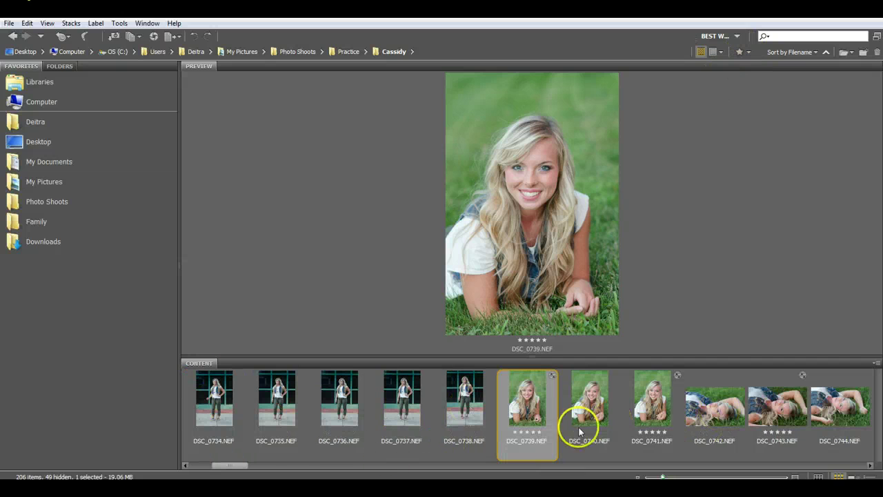
click(745, 52)
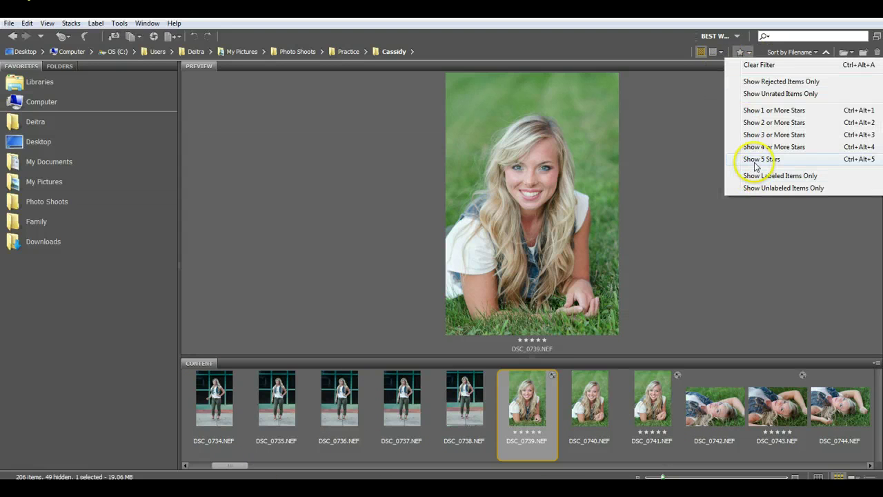
drag(237, 468, 282, 461)
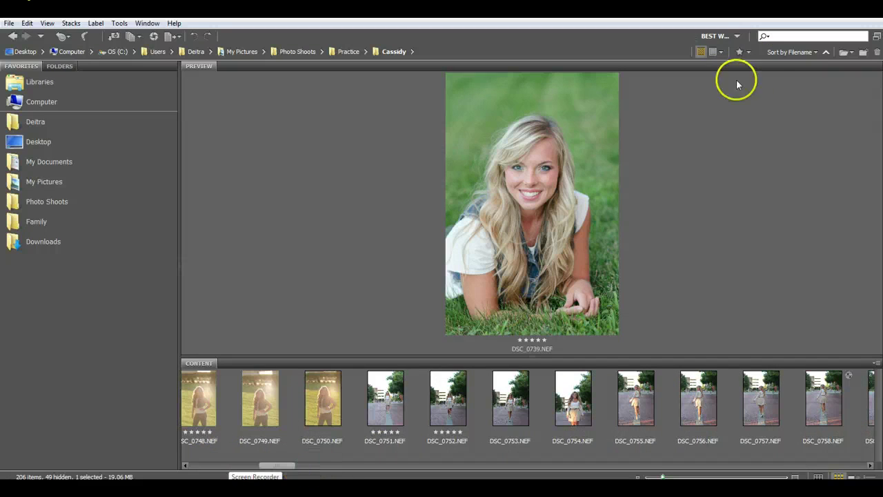
click(742, 54)
click(759, 159)
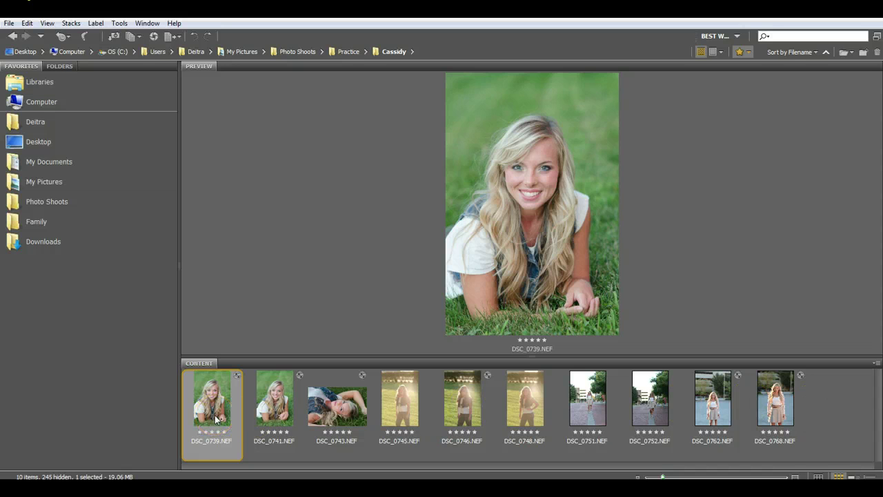
Deselect DSC_0739.NEF and clear the five-star filter to show the whole Cassidy folder
click(852, 57)
click(793, 273)
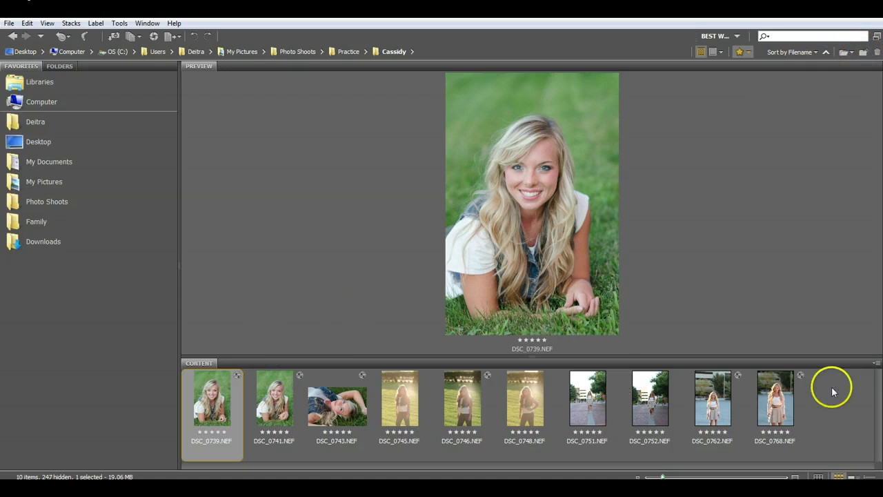
click(835, 410)
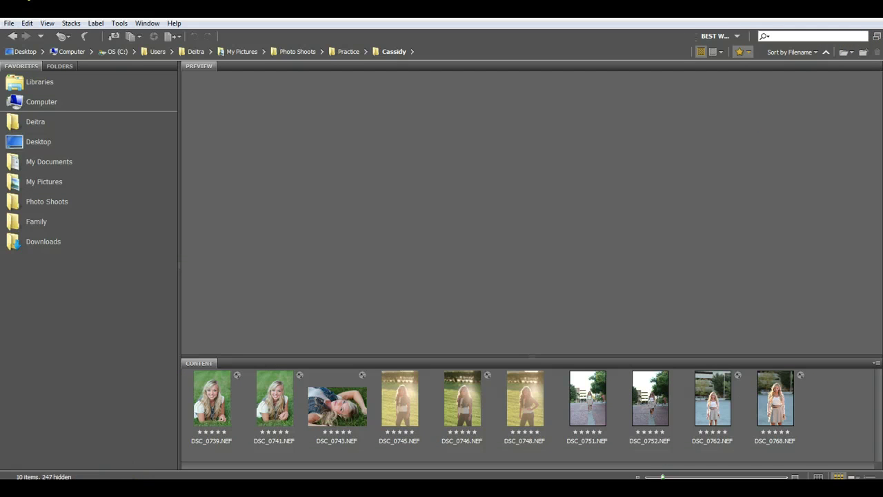
click(744, 52)
click(755, 61)
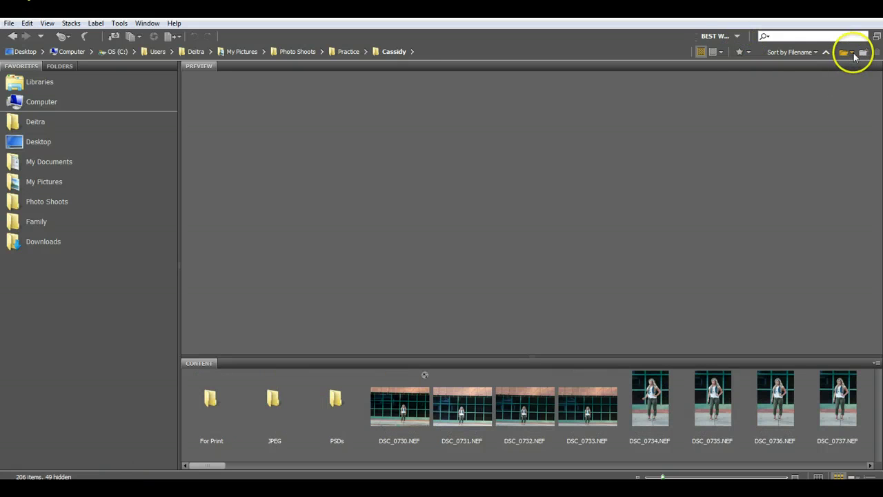
Create a folder named PICKS in the Cassidy folder and rate it five stars
click(863, 52)
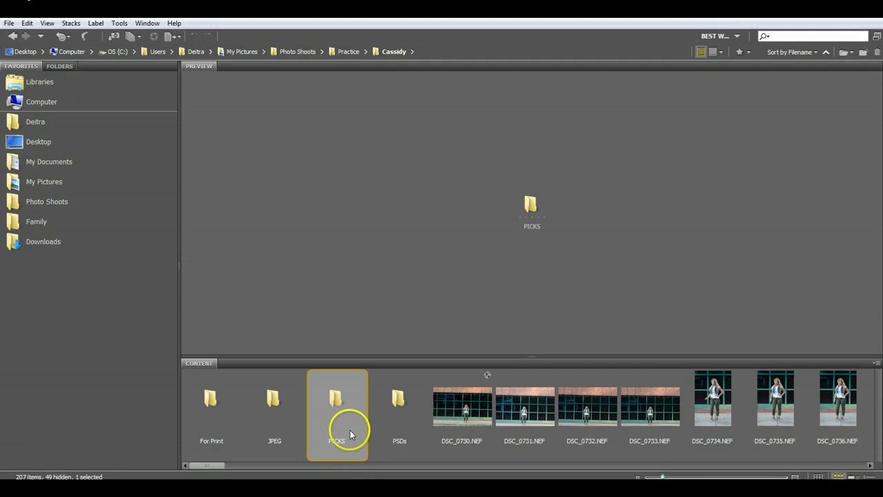
key(ctrl+5)
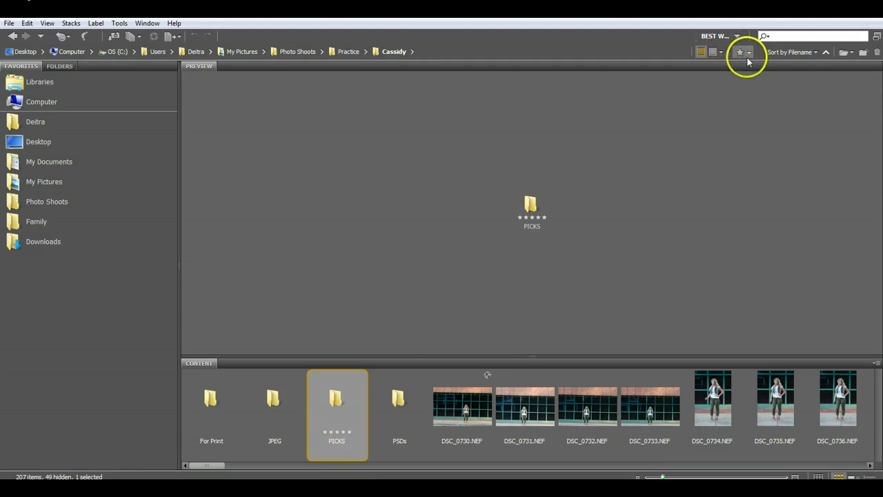
Show only five-star items and move the ten photos DSC_0739.NEF through DSC_0768.NEF into the PICKS folder
click(748, 53)
click(740, 160)
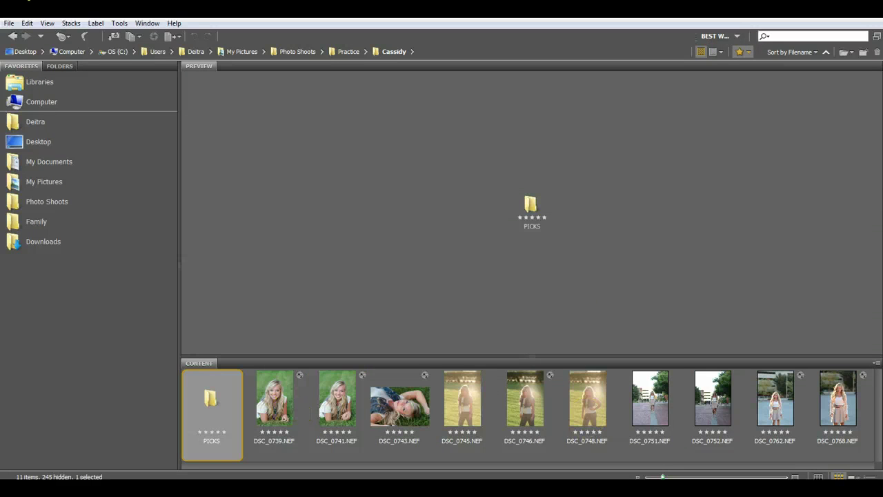
click(266, 416)
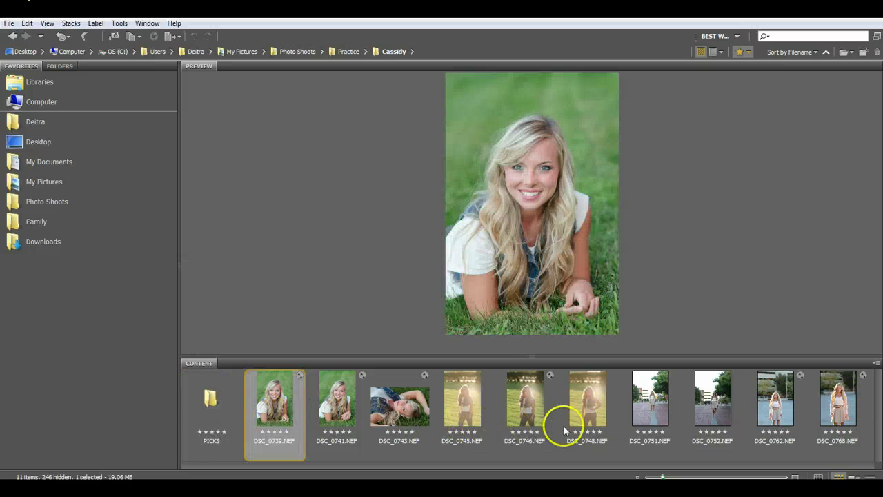
shift+click(837, 417)
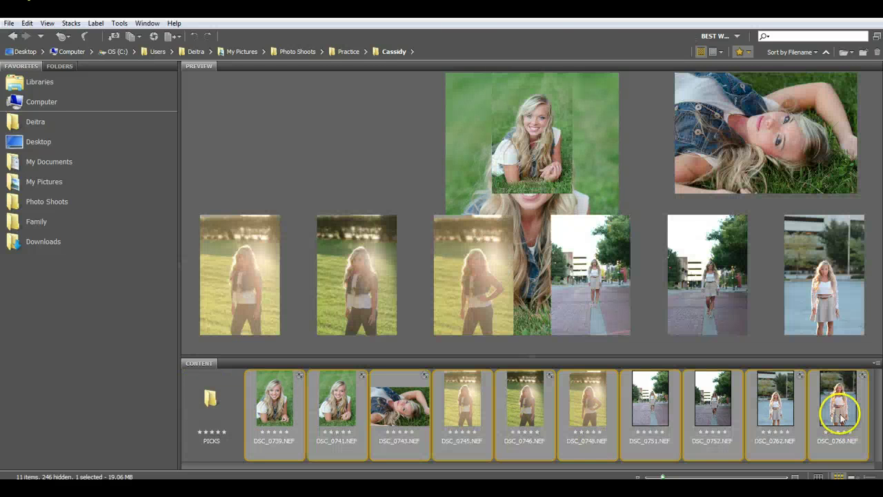
drag(276, 407, 197, 416)
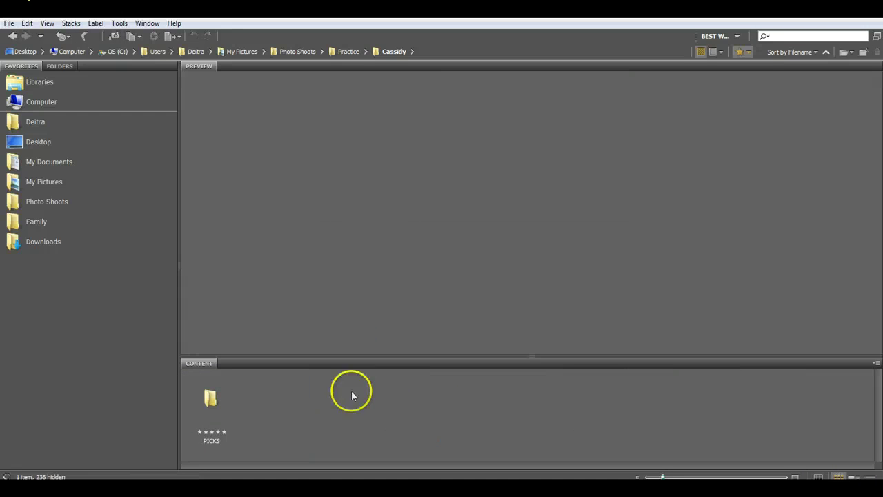
Clear the five-star filter and open the PICKS folder
click(741, 54)
click(745, 62)
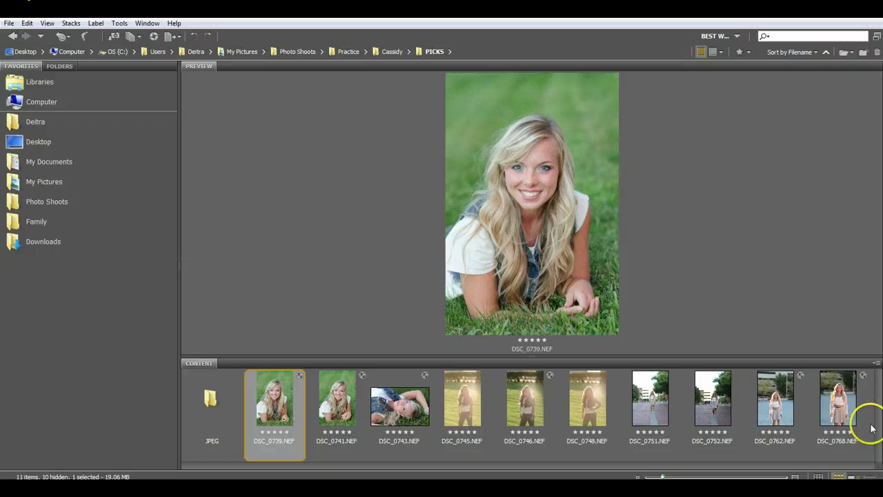
Select all ten photos in PICKS, DSC_0739.NEF through DSC_0768.NEF, and open Batch Rename for them
shift+click(838, 402)
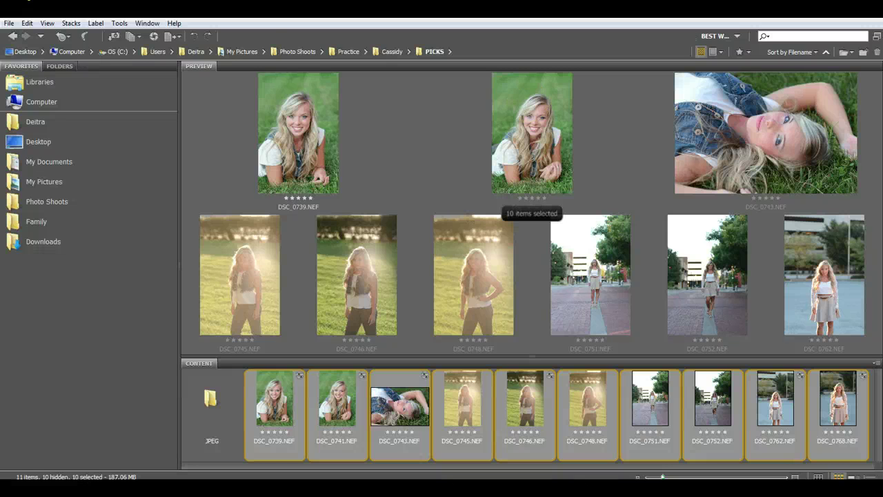
click(120, 23)
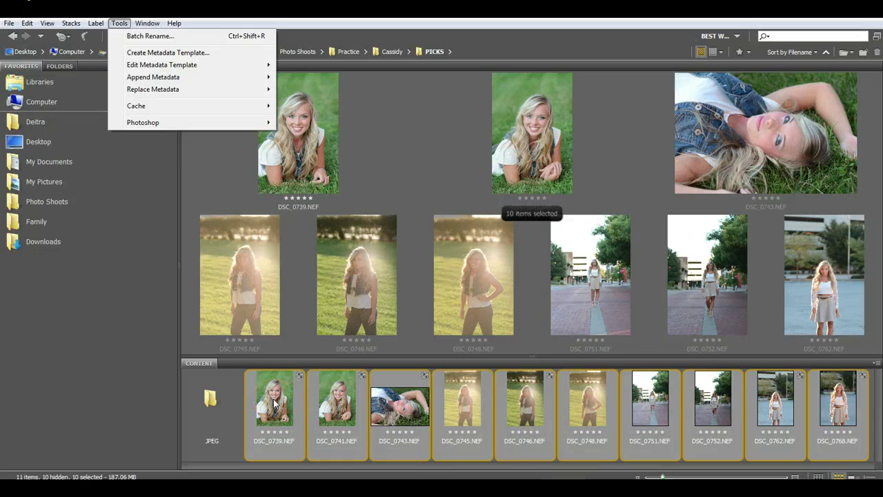
click(213, 38)
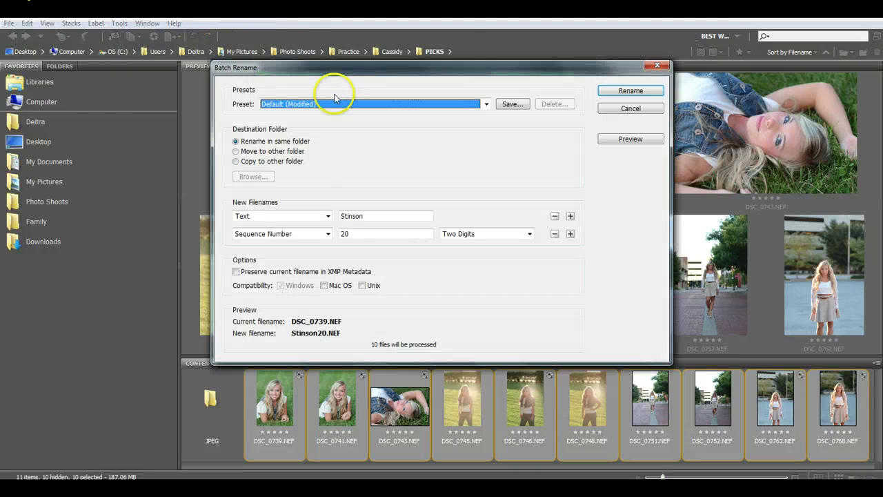
Set the batch rename to rename in the same folder and choose the Last Used preset
click(291, 151)
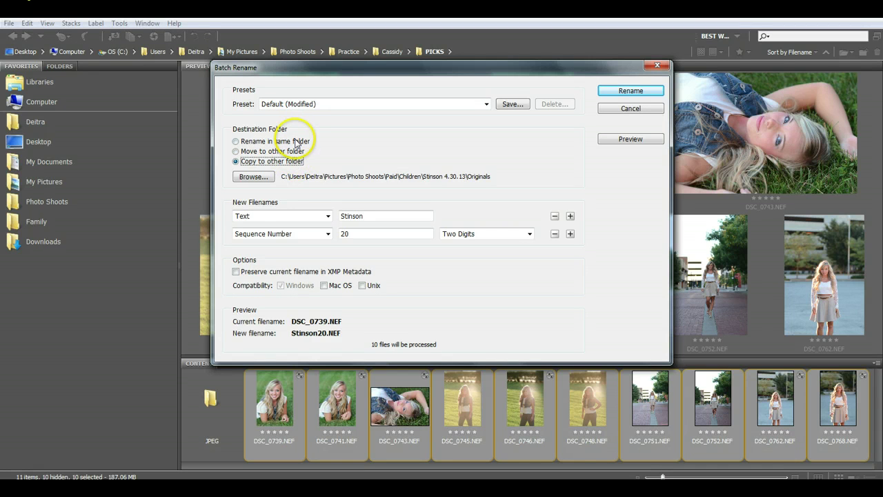
click(297, 141)
click(299, 105)
click(304, 105)
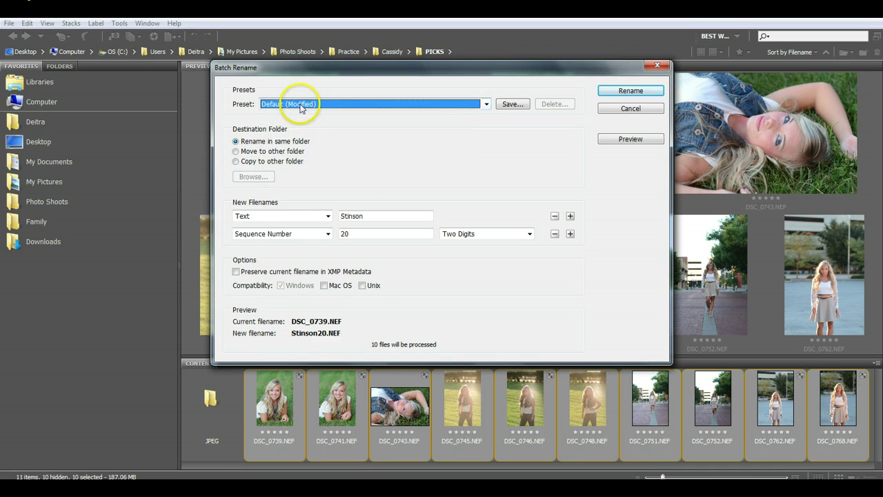
click(422, 103)
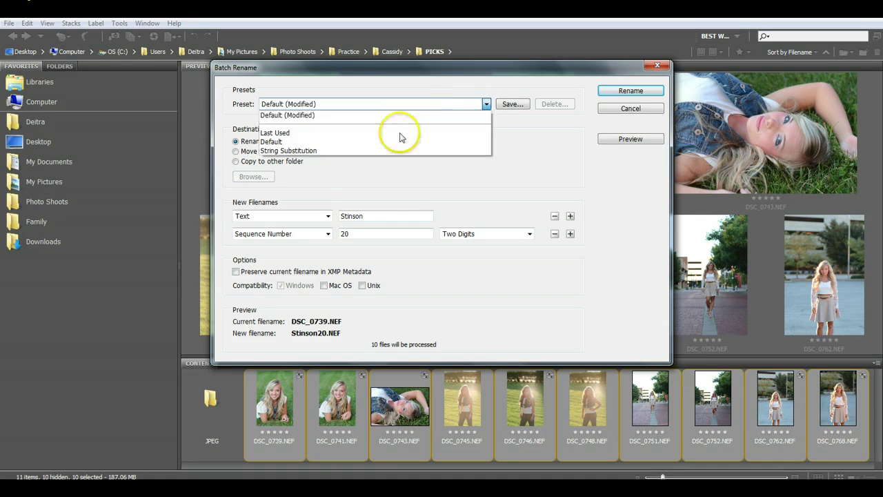
click(317, 134)
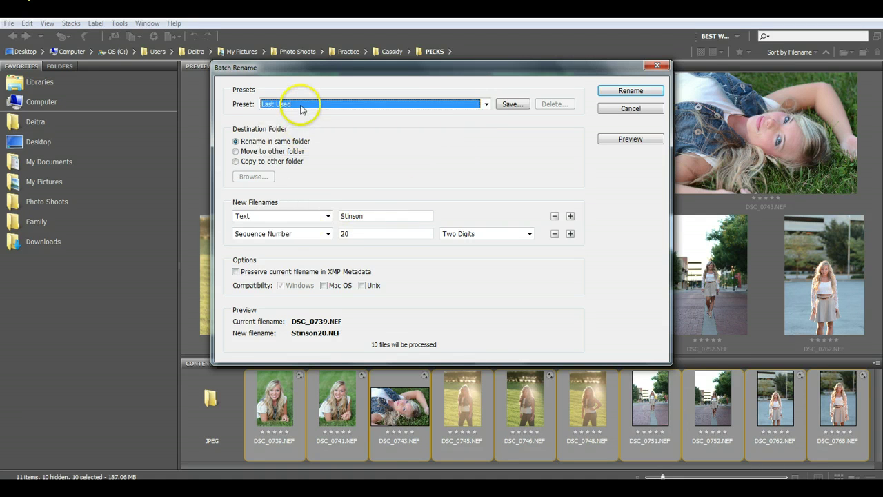
click(306, 104)
click(292, 115)
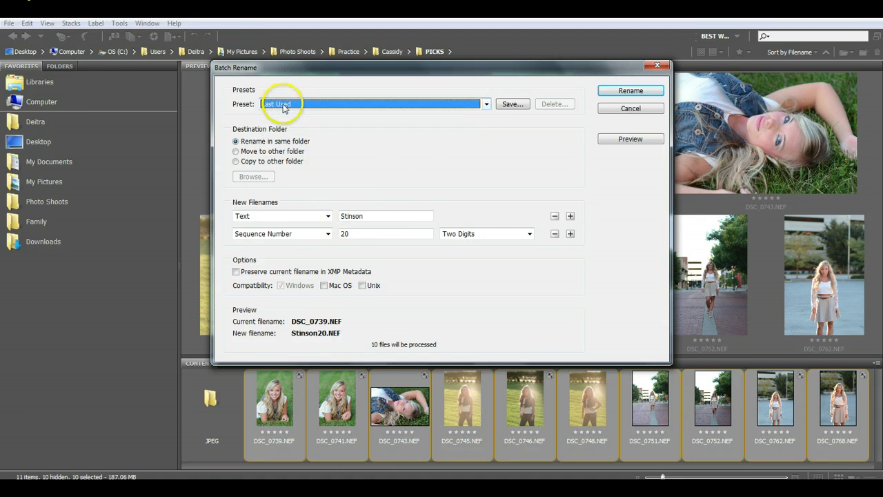
Try the Default batch rename preset and return to the Last Used preset
click(286, 103)
click(290, 124)
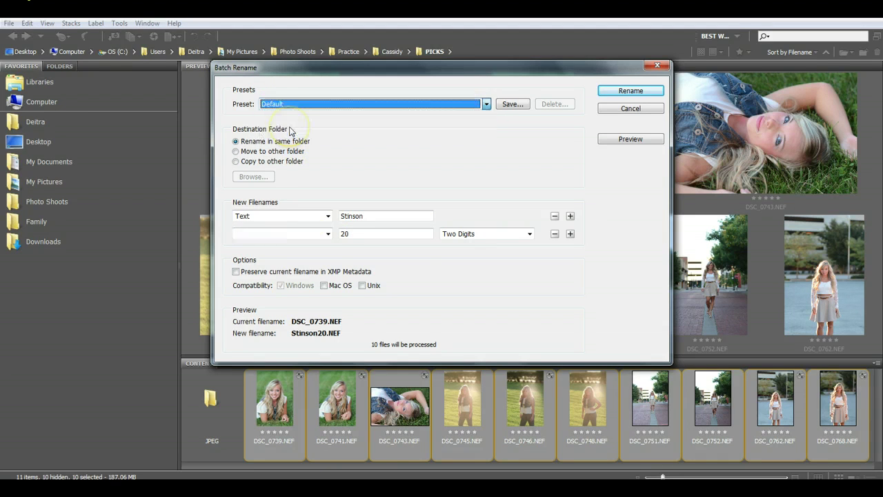
click(296, 216)
click(380, 167)
click(300, 105)
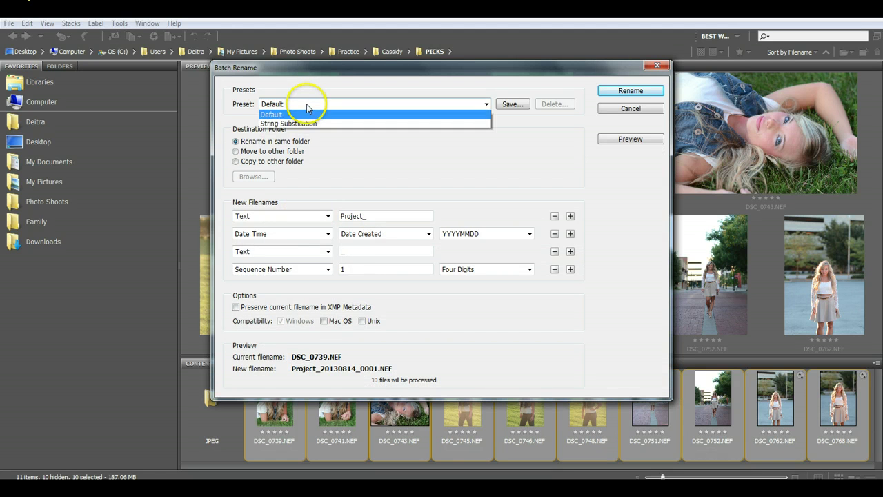
click(302, 114)
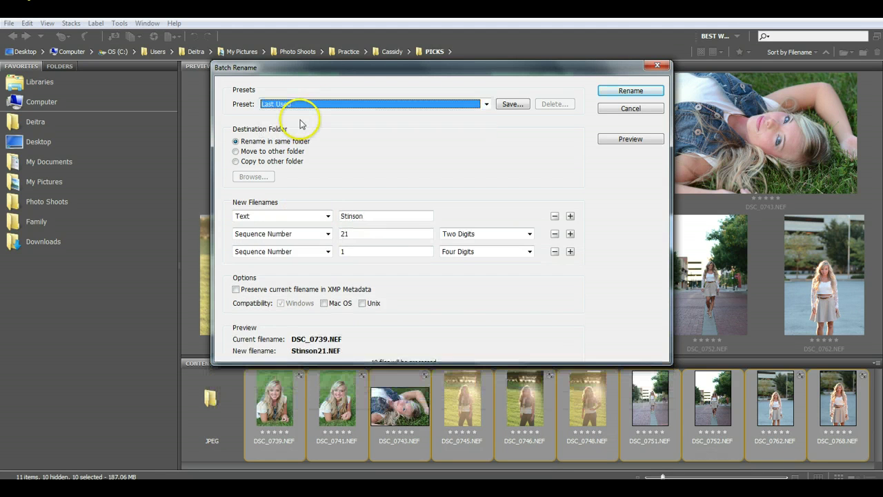
Remove the sequence number component from the new filenames and replace the text component with the photo subject's first name
click(374, 217)
click(366, 233)
double_click(345, 233)
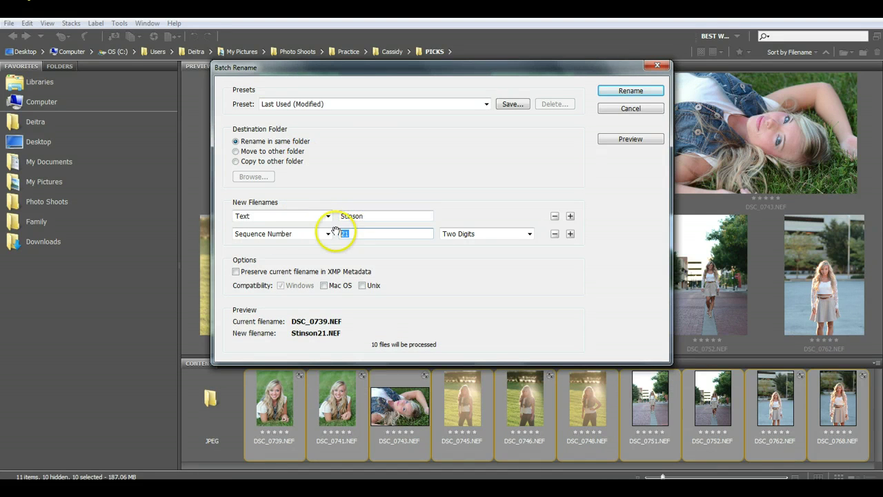
click(555, 233)
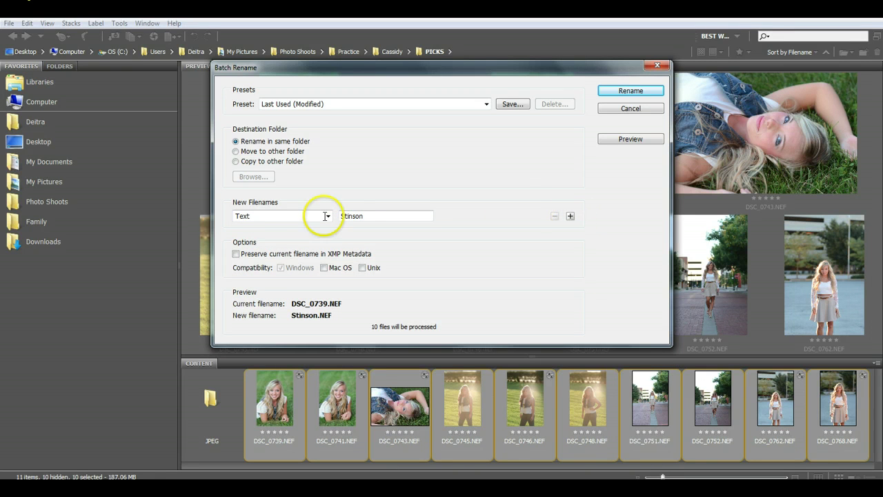
drag(347, 217, 329, 216)
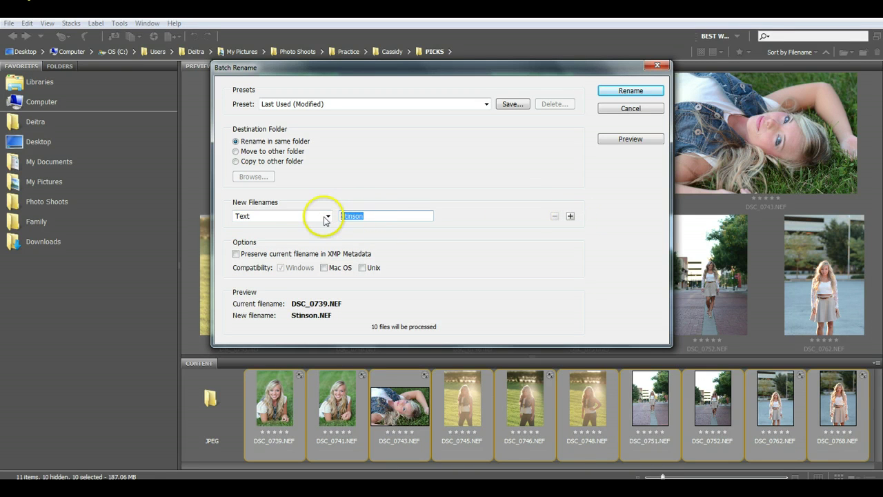
text(Cass)
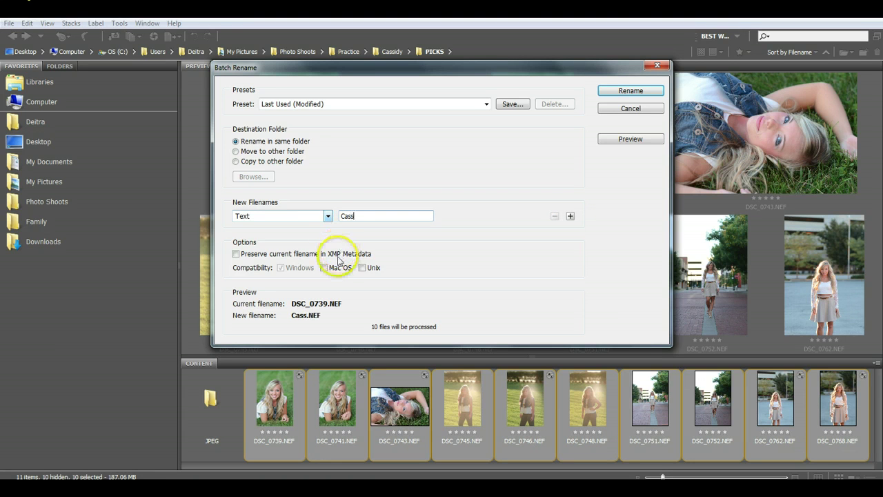
text(idy)
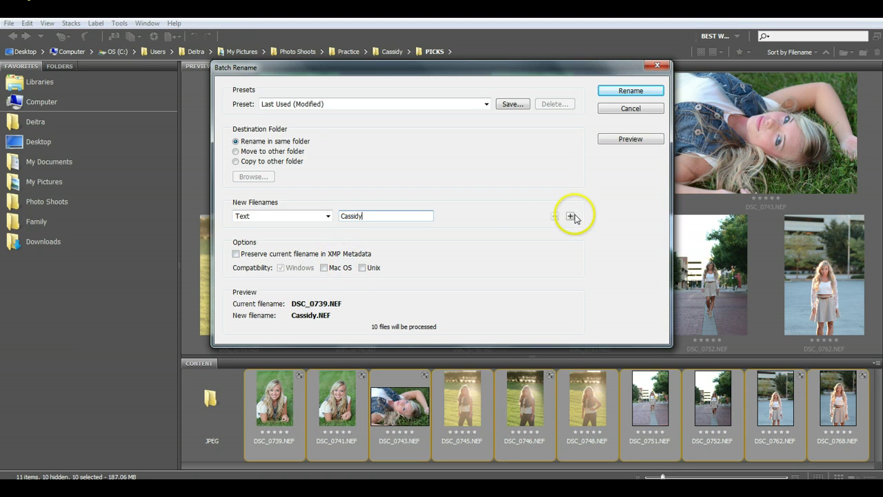
Add a second filename component and try New Extension, Current Filename and Preserved Filename for it
click(571, 216)
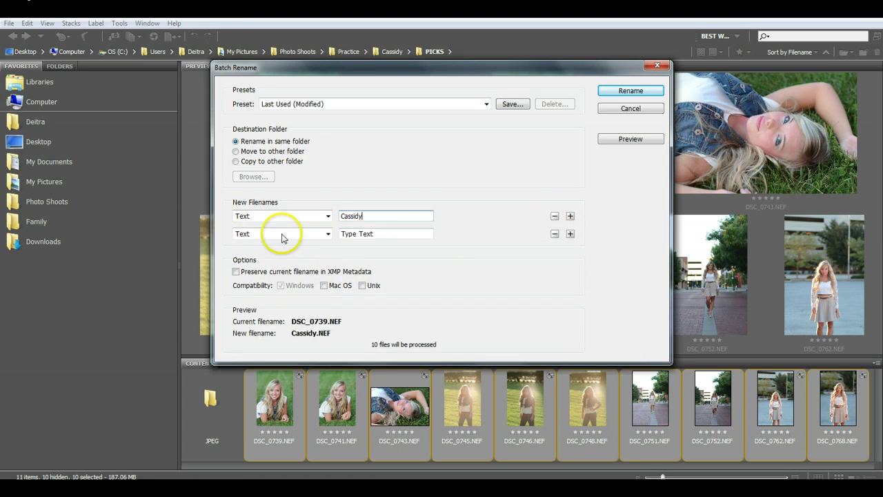
click(308, 236)
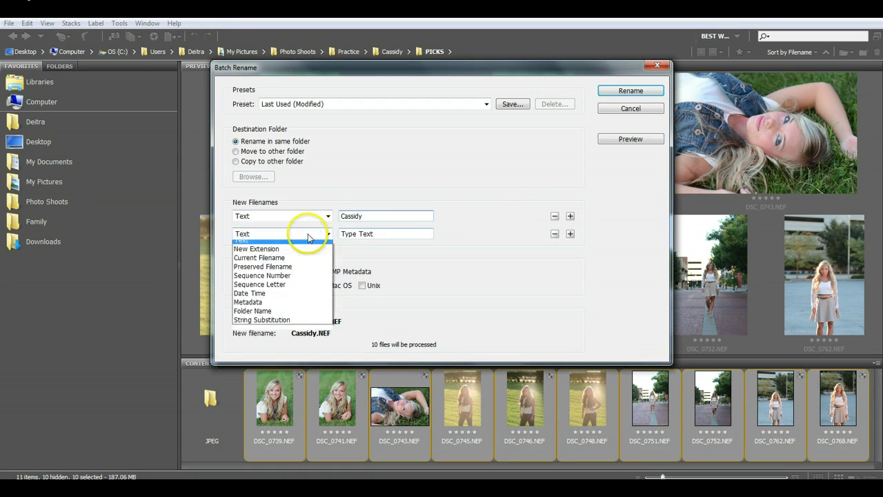
click(385, 238)
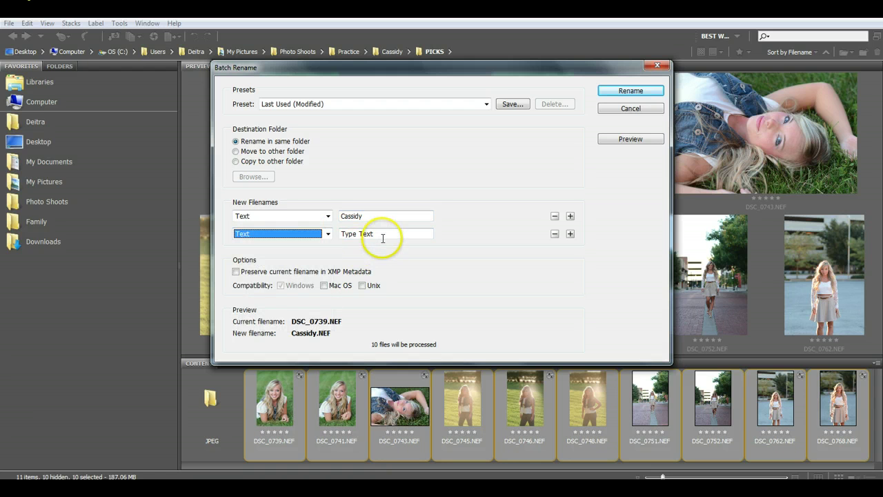
click(330, 234)
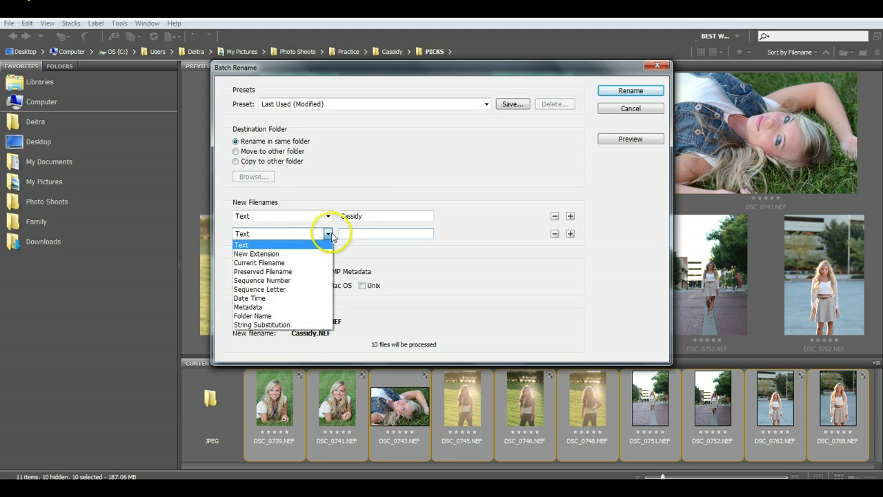
click(269, 254)
click(307, 233)
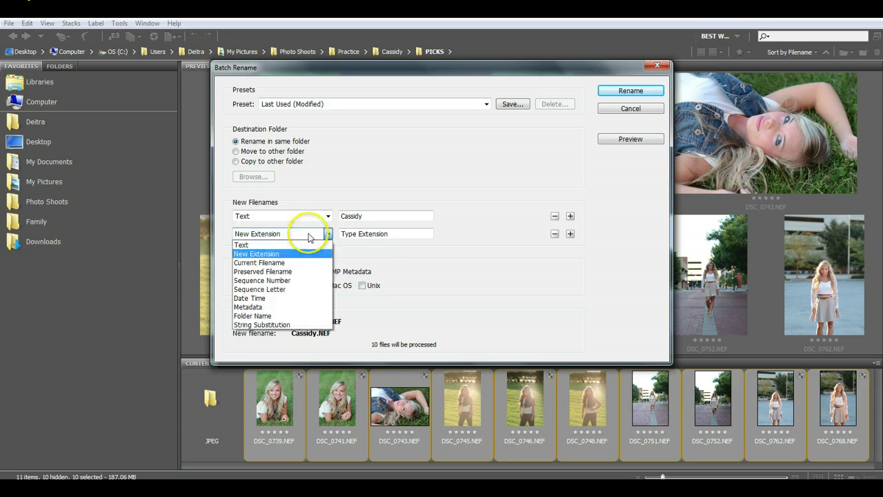
click(284, 263)
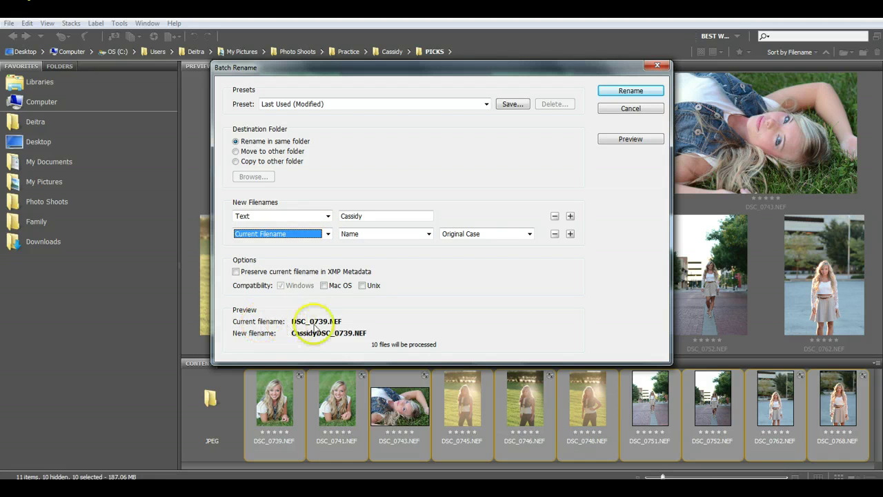
click(302, 235)
click(285, 271)
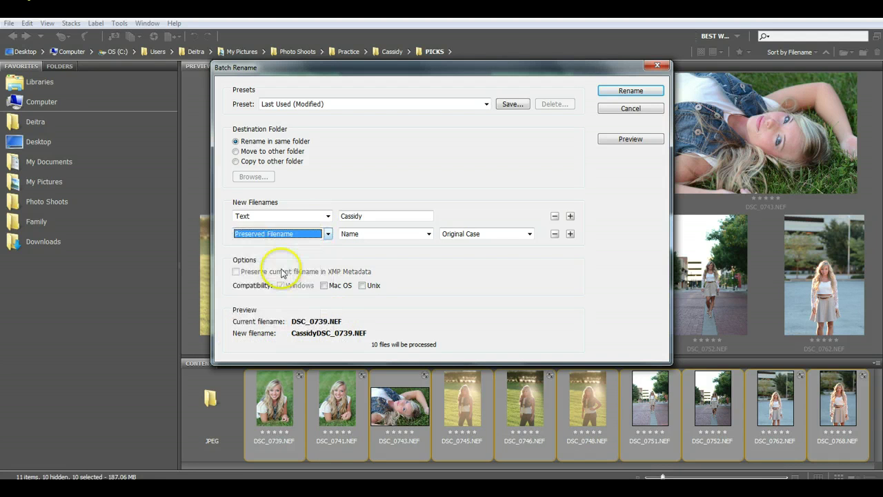
click(309, 237)
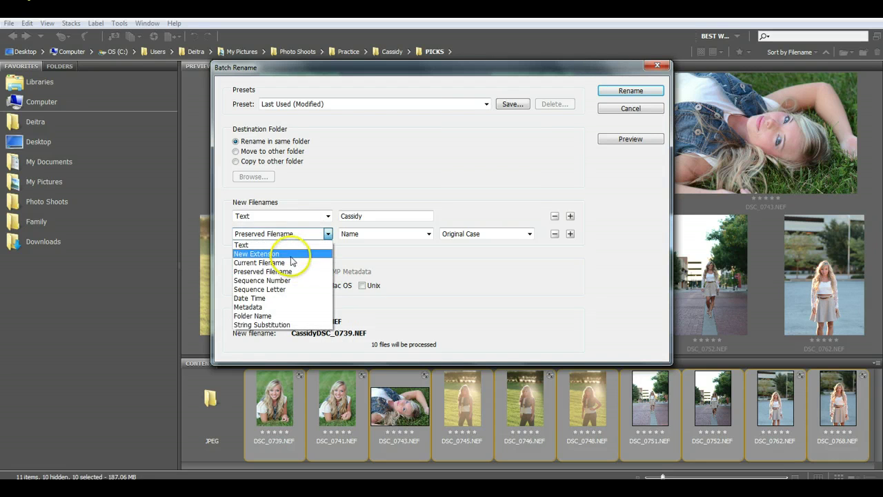
click(293, 254)
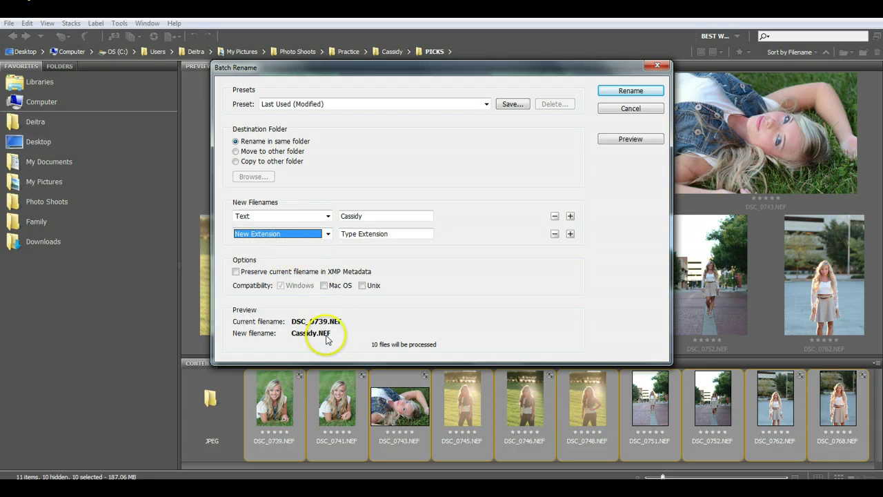
Set the second filename component to Sequence Number with Two Digits and preview the new names of the selected photos
click(298, 235)
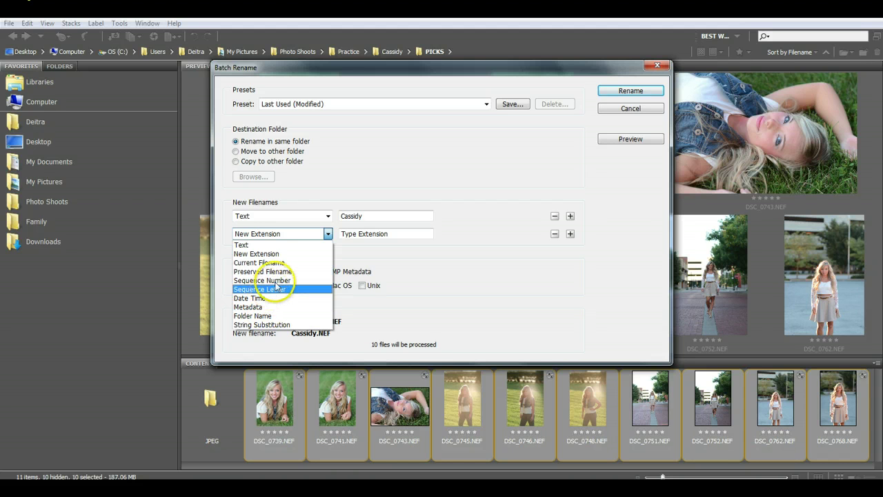
click(266, 281)
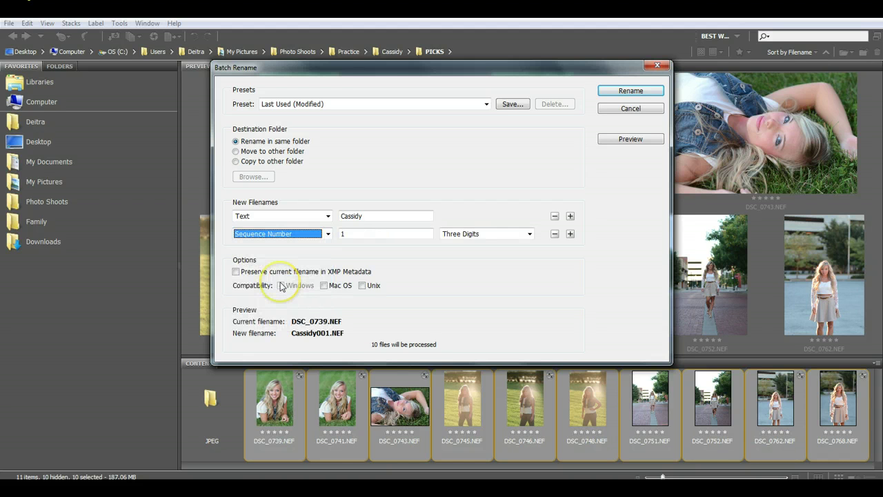
click(507, 233)
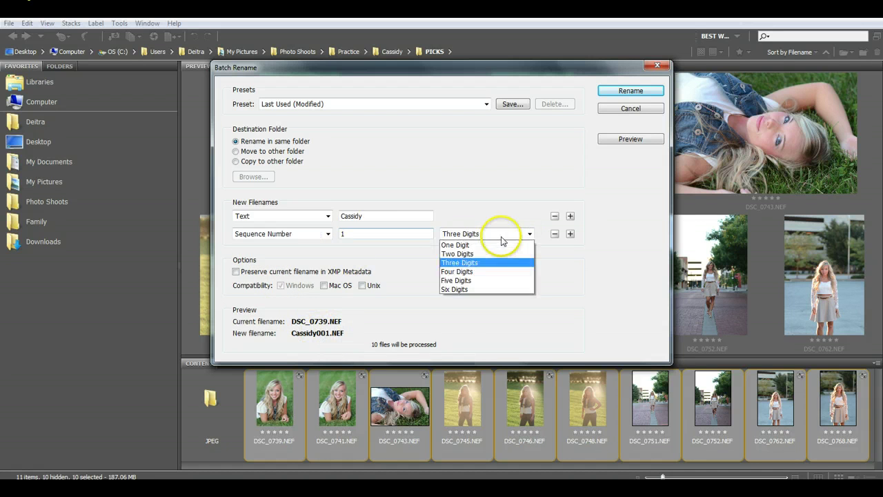
click(481, 254)
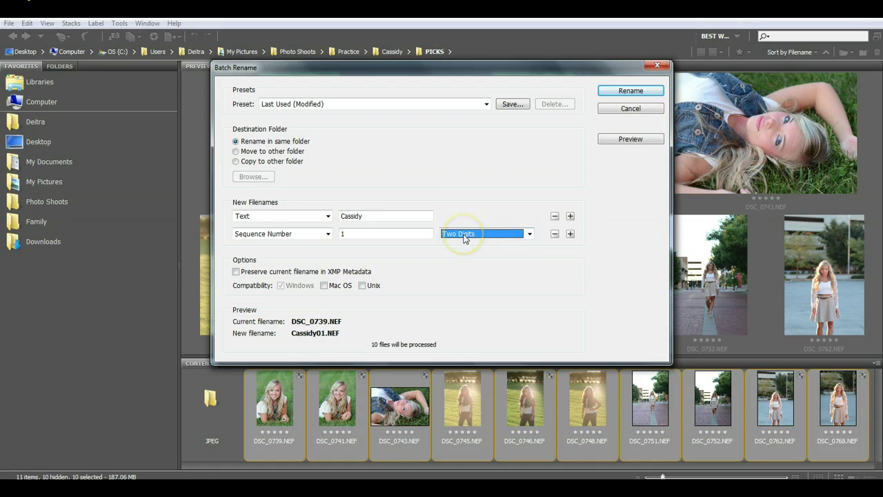
click(465, 237)
click(464, 236)
click(465, 237)
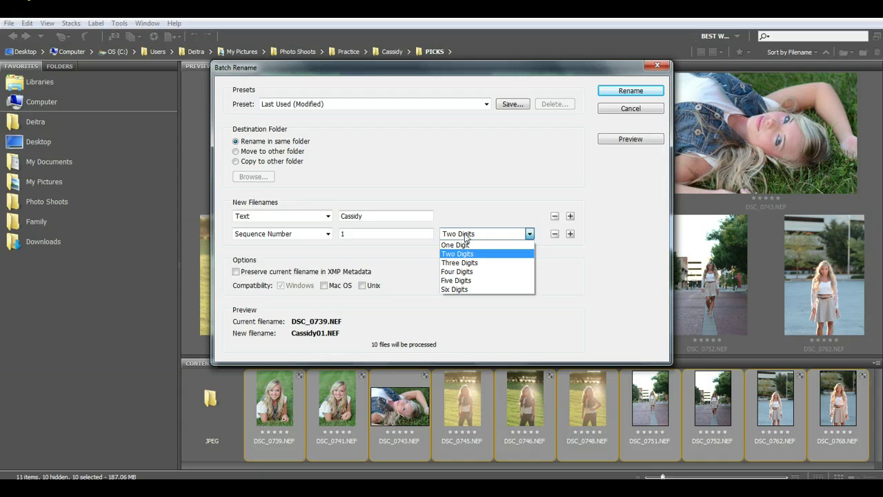
click(388, 243)
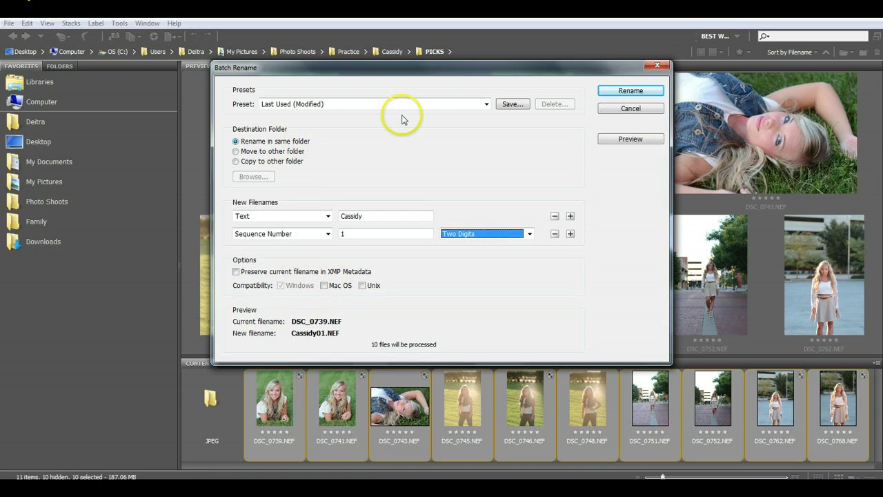
click(623, 139)
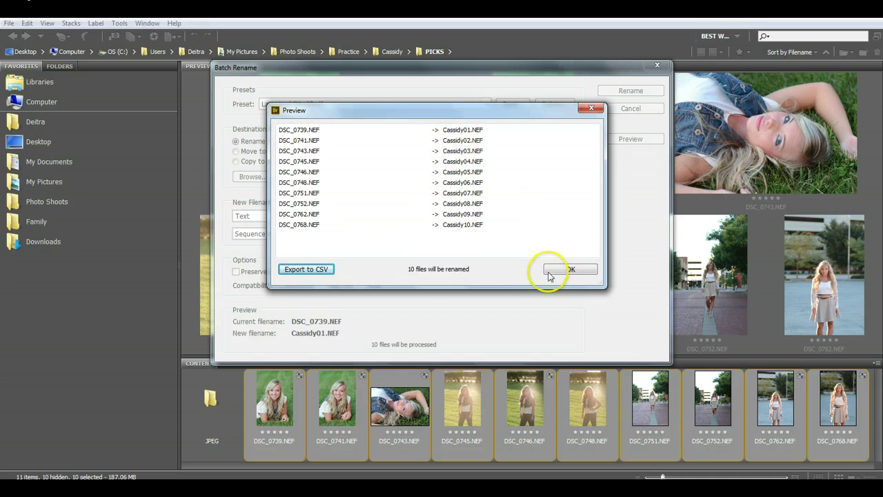
click(591, 108)
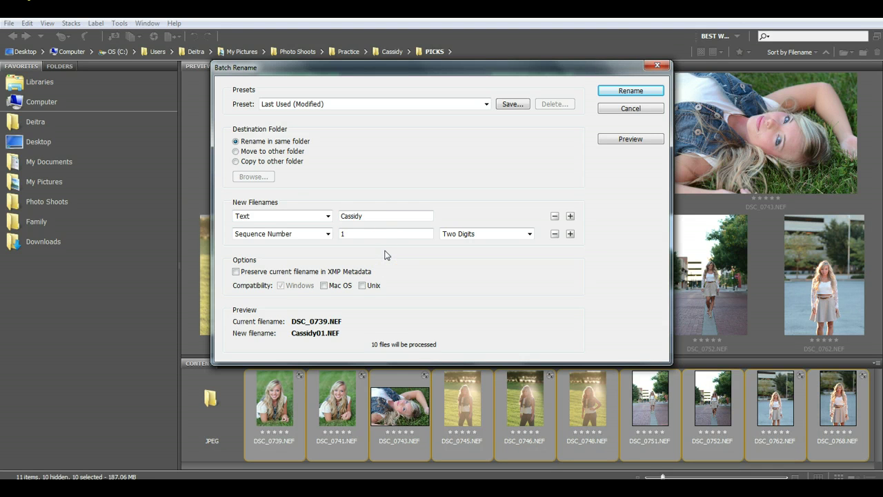
Try the copy and move to other folder destinations for the renamed files, and cancel the batch rename
click(293, 141)
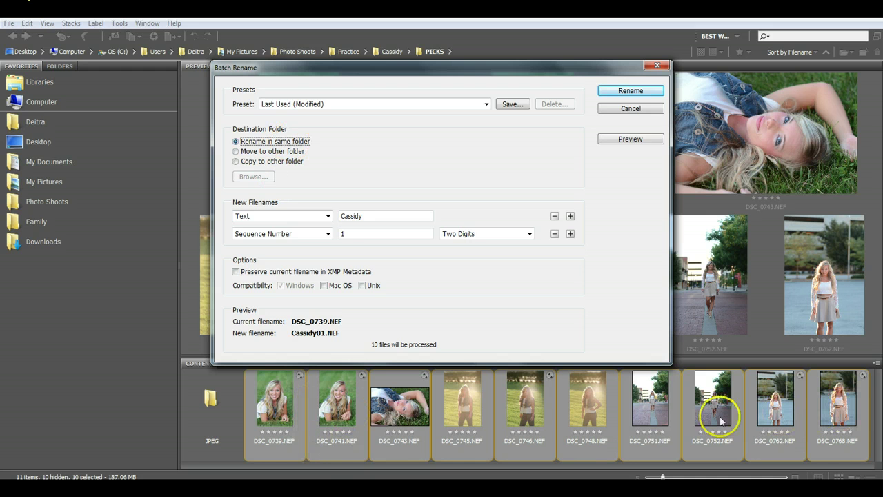
click(265, 151)
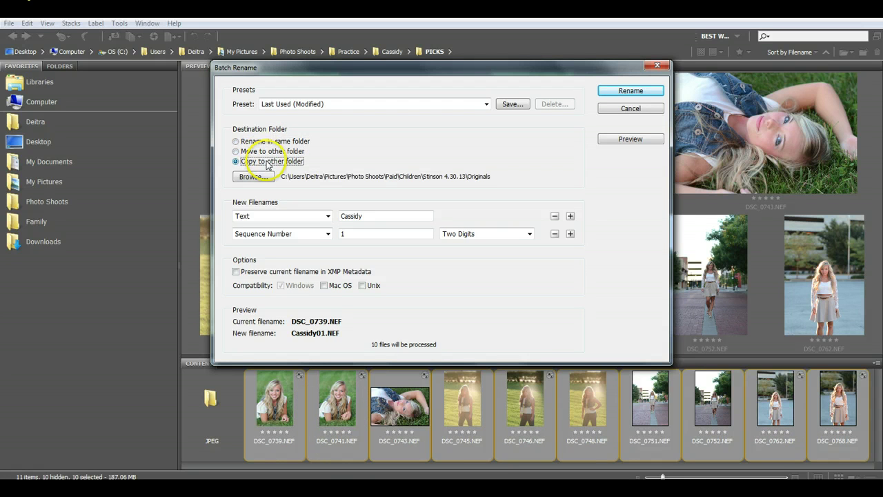
click(273, 161)
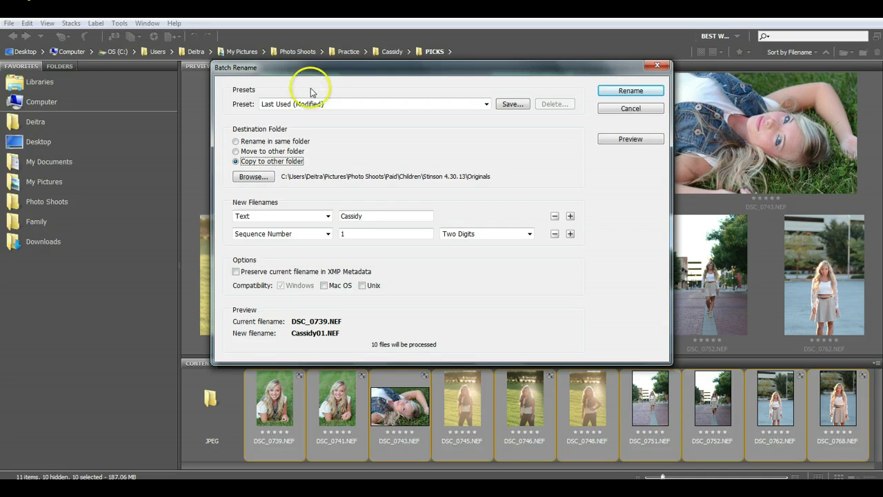
click(241, 176)
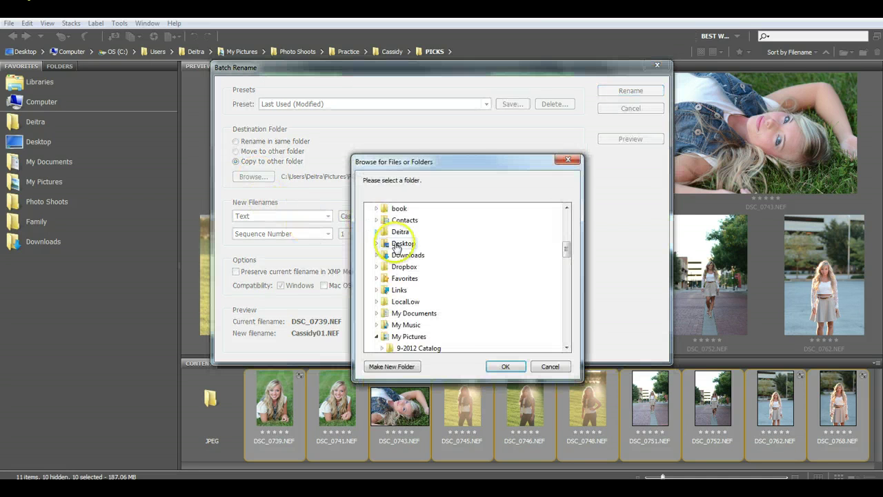
click(549, 366)
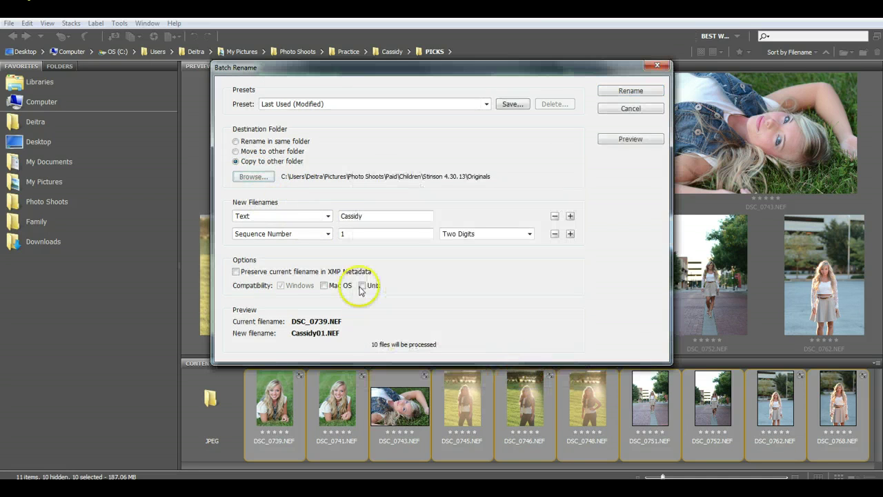
click(236, 151)
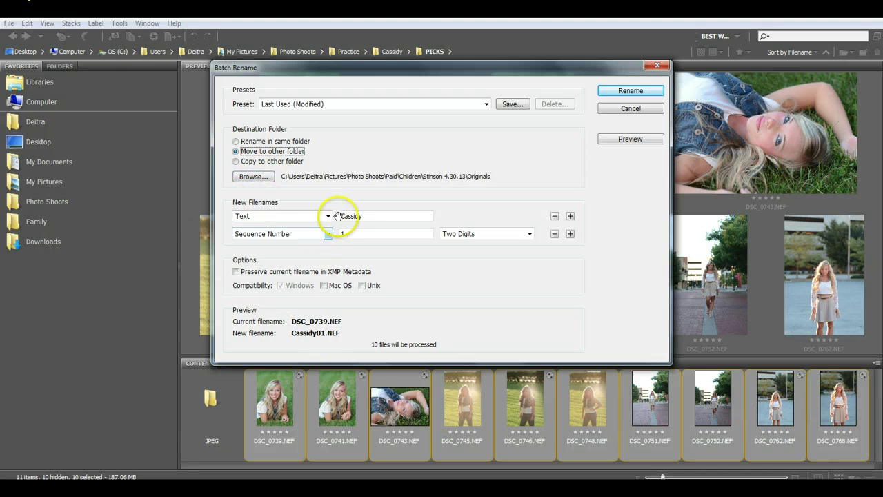
click(630, 109)
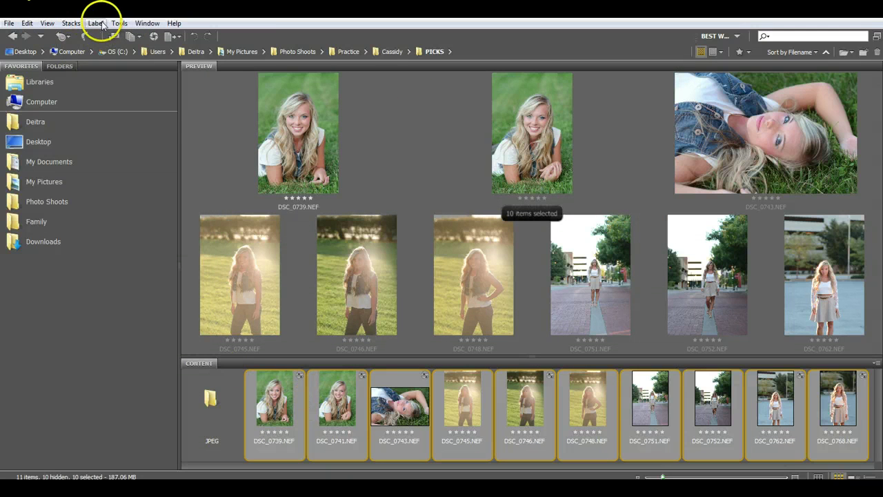
Send the ten selected photos to Photoshop's Image Processor
click(123, 26)
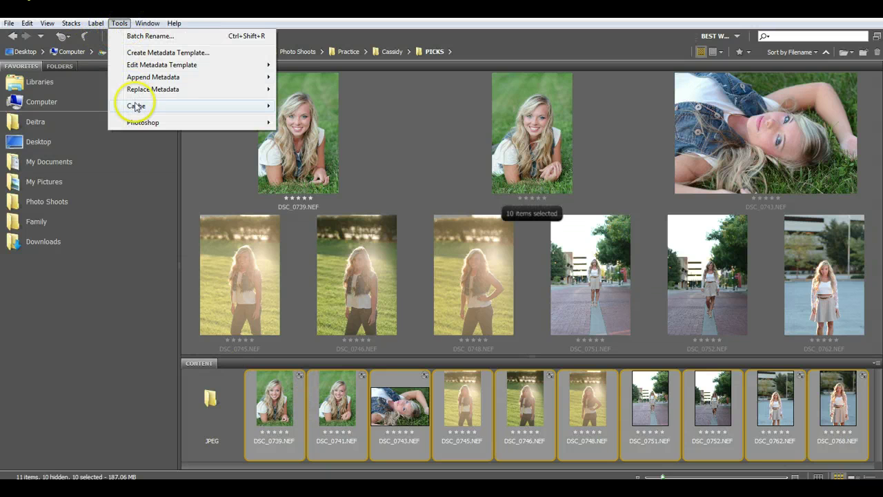
mouse_move(161, 125)
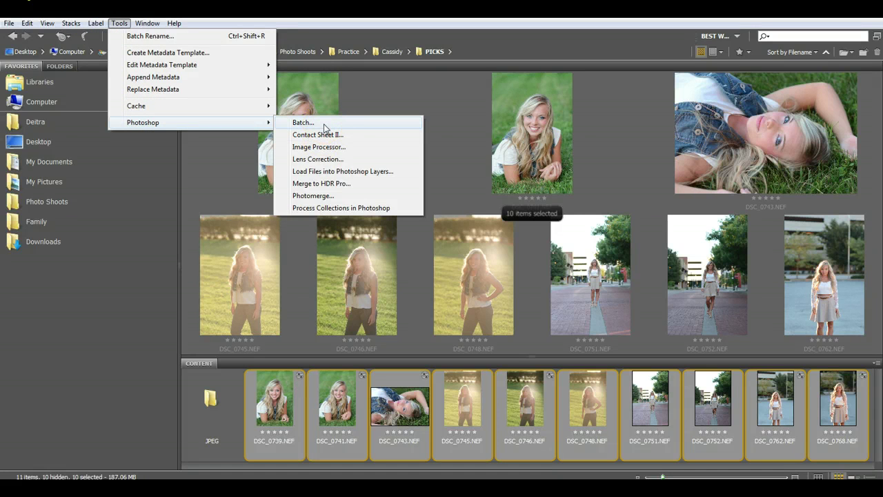
click(345, 122)
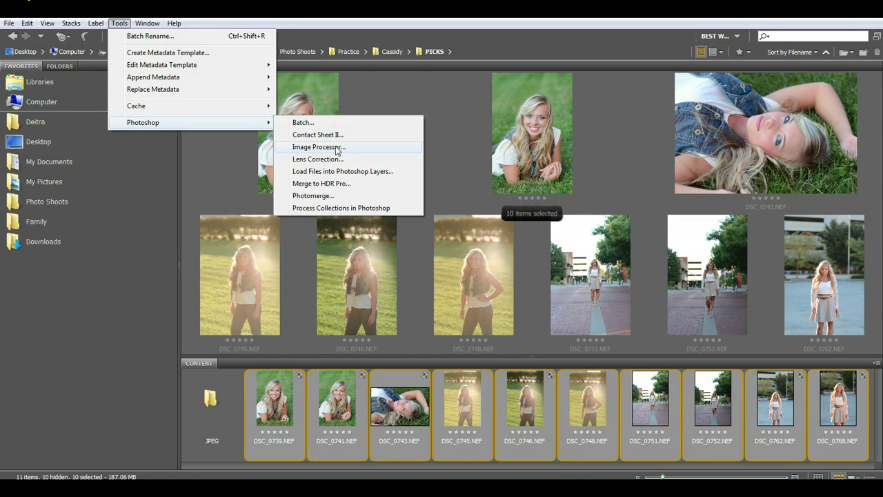
click(356, 147)
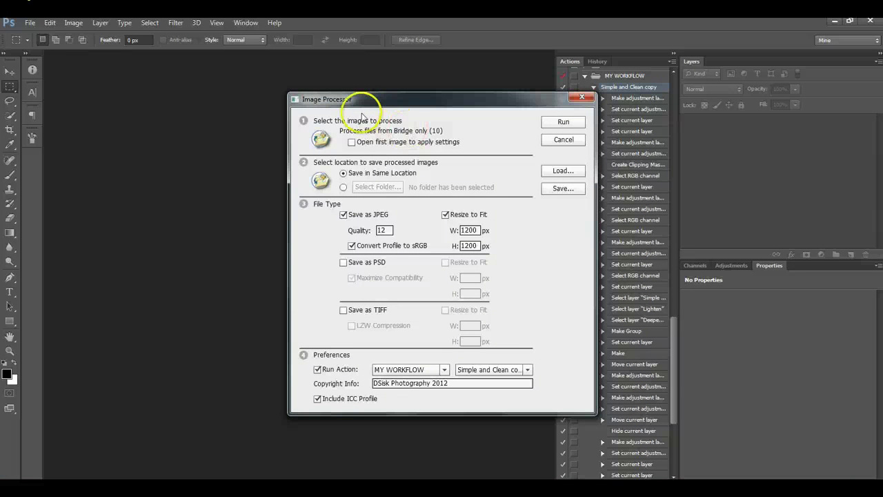
drag(336, 100, 329, 98)
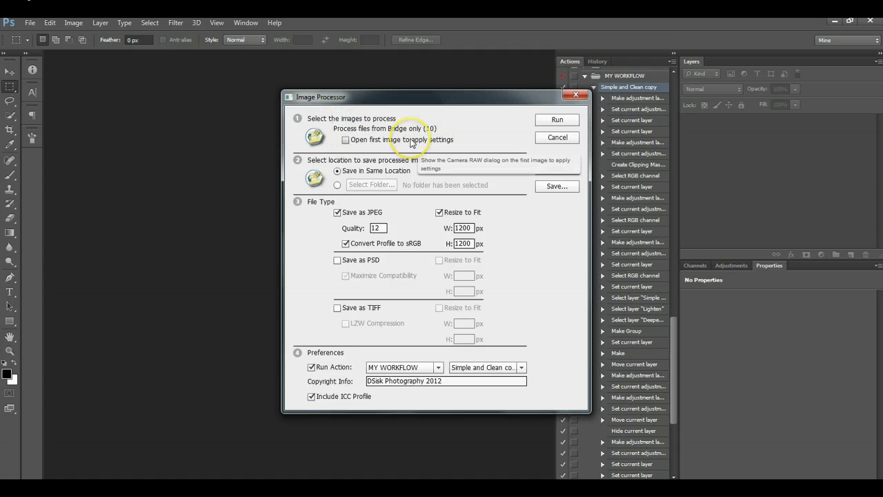
Try the option to open the first image to apply settings, and disable Resize to Fit for the JPEG output
click(452, 143)
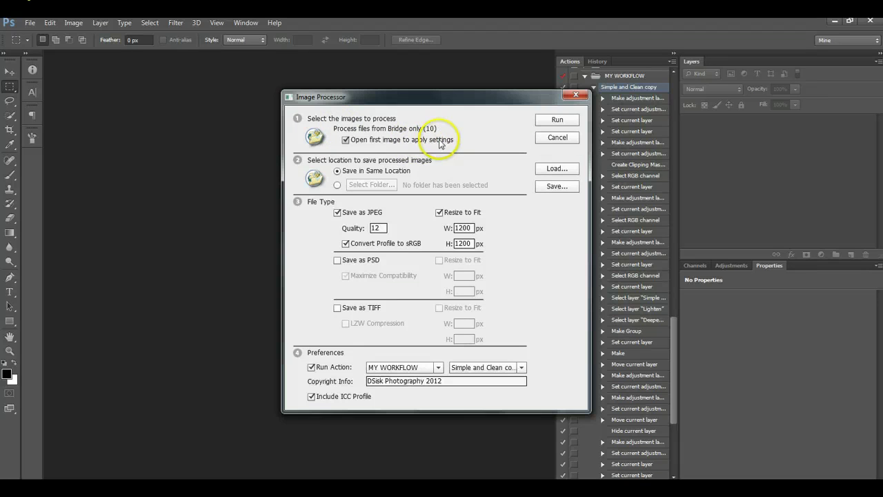
click(453, 143)
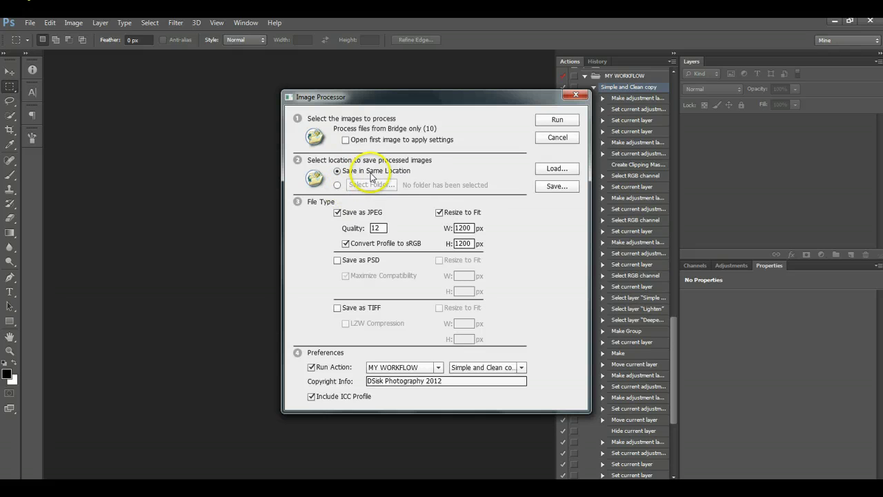
click(440, 212)
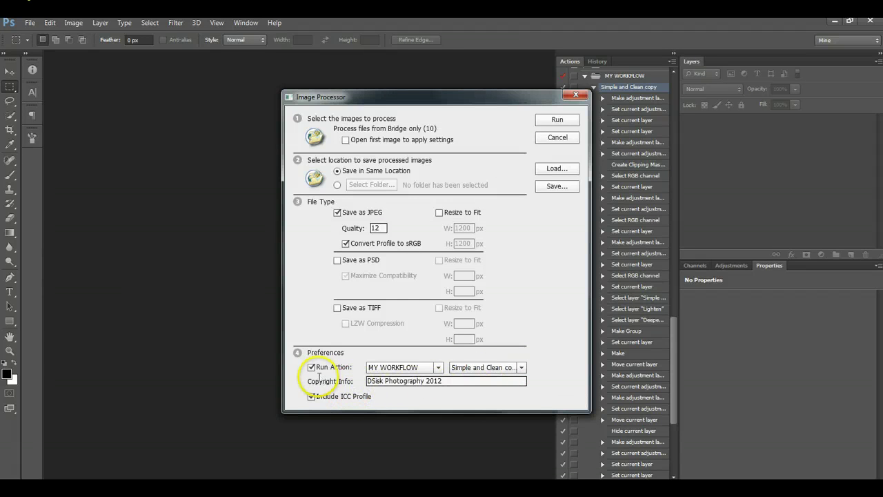
Try adding PSD output, turn it off again, and run the Image Processor on the ten photos
drag(457, 380, 366, 381)
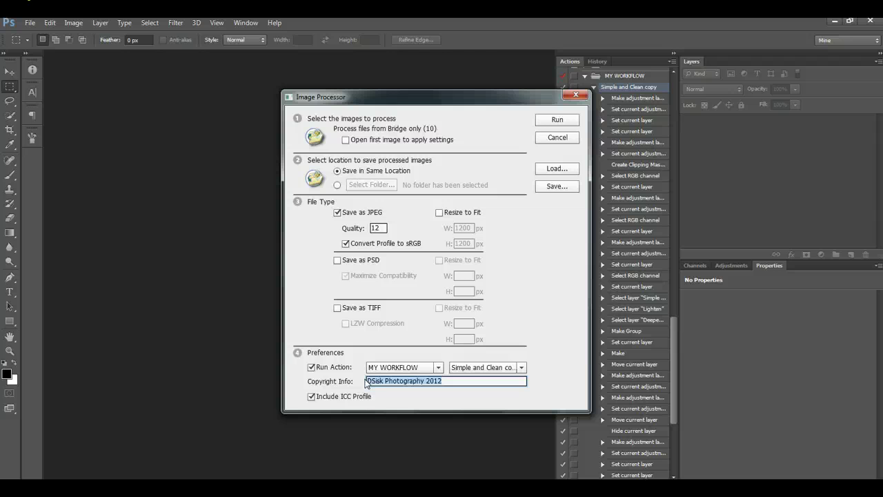
mouse_move(368, 381)
mouse_down()
mouse_move(438, 381)
mouse_move(356, 383)
mouse_up()
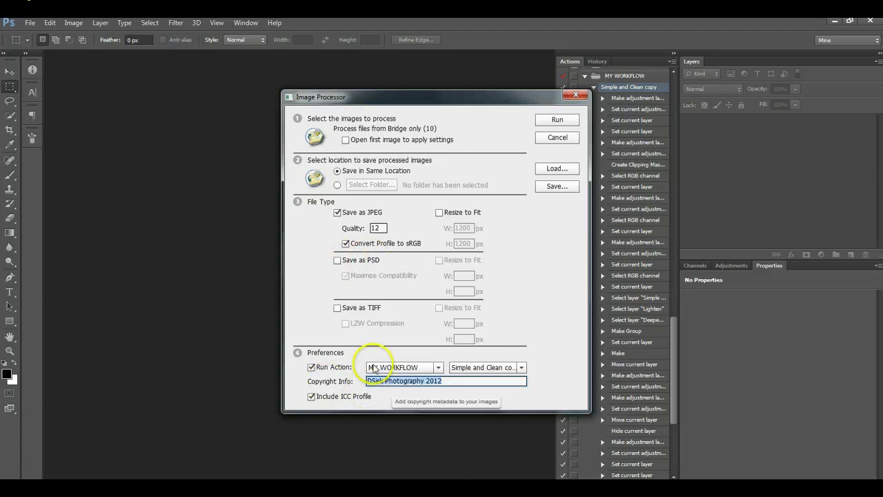
click(345, 261)
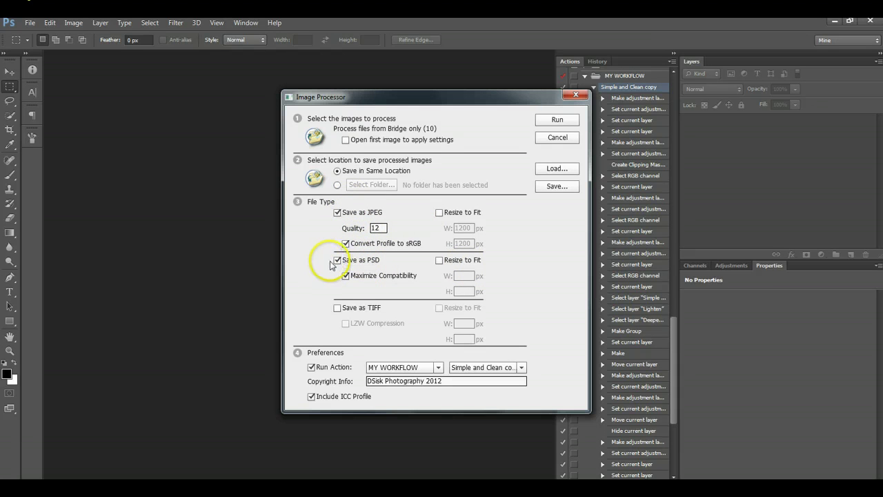
click(336, 260)
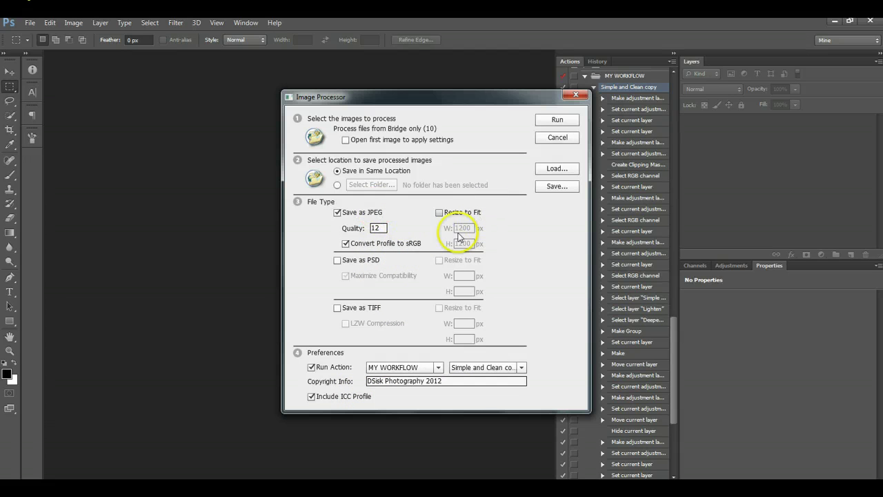
click(560, 121)
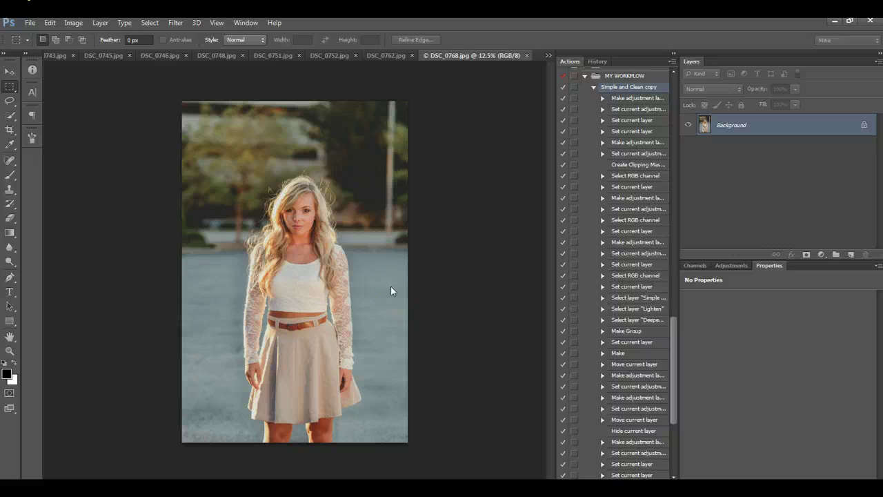
Collapse the Simple and Clean copy action in the MY WORKFLOW set
click(389, 282)
click(391, 293)
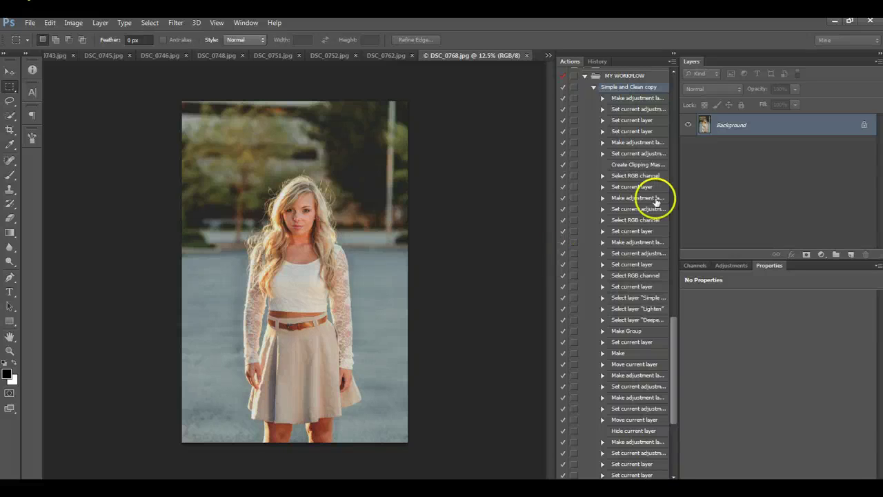
click(594, 87)
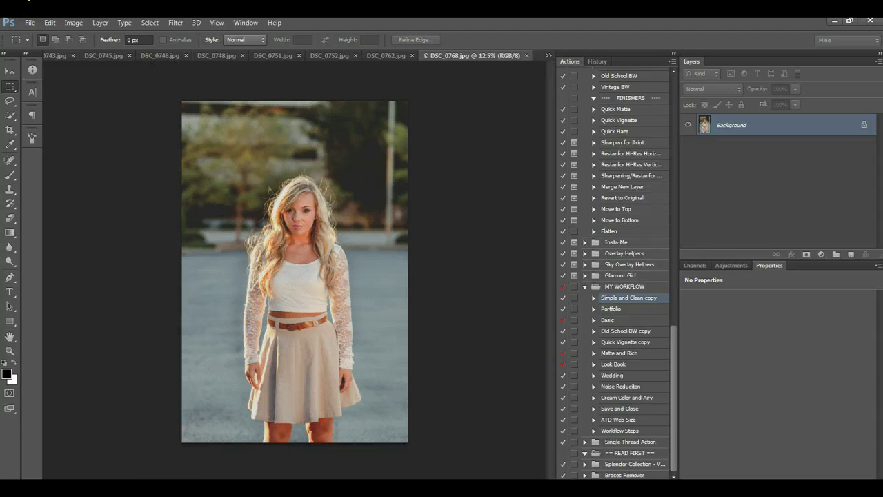
Switch to Bridge and open the JPEG subfolder of PICKS
key(alt+Tab)
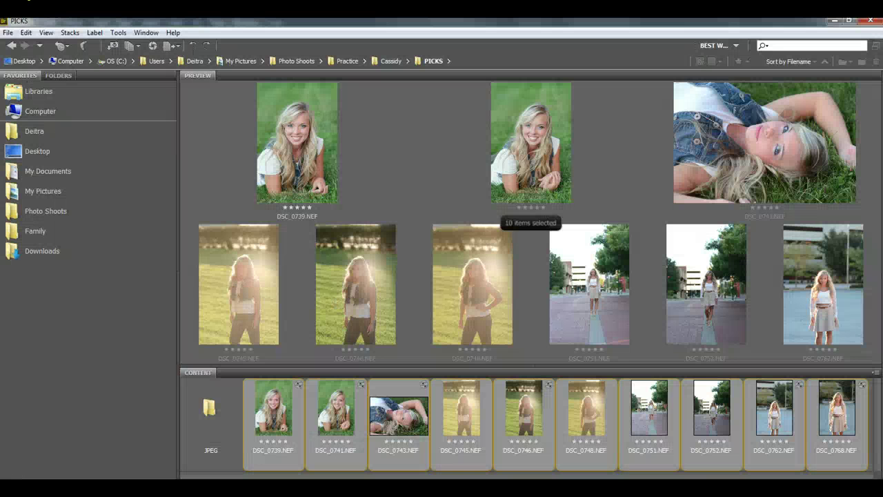
click(213, 412)
double_click(214, 414)
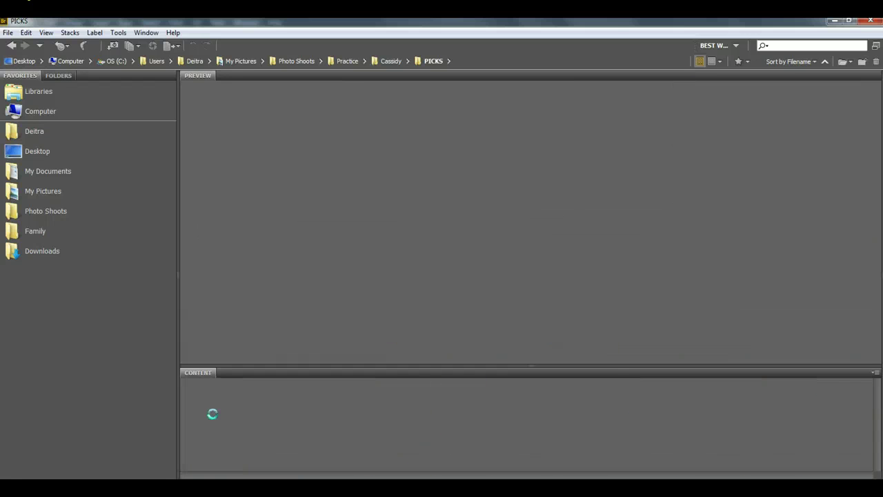
click(215, 419)
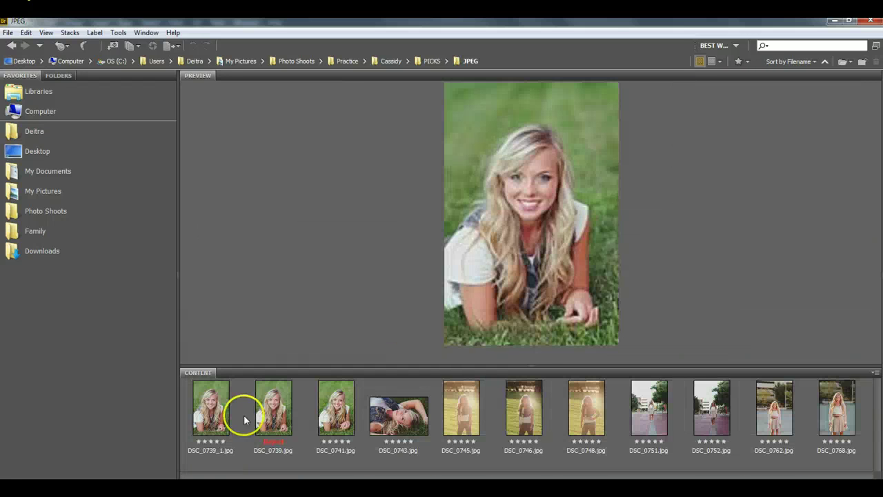
Delete the rejected duplicate DSC_0739.jpg from the JPEG folder
click(281, 420)
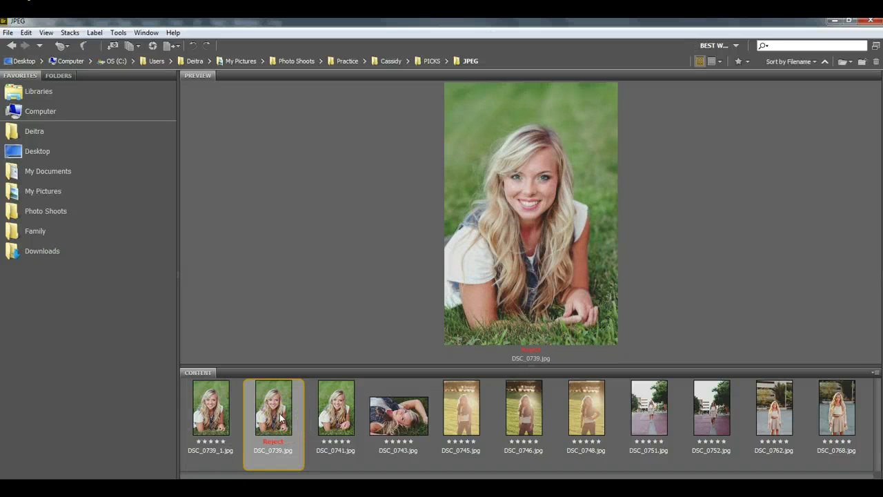
right_click(281, 417)
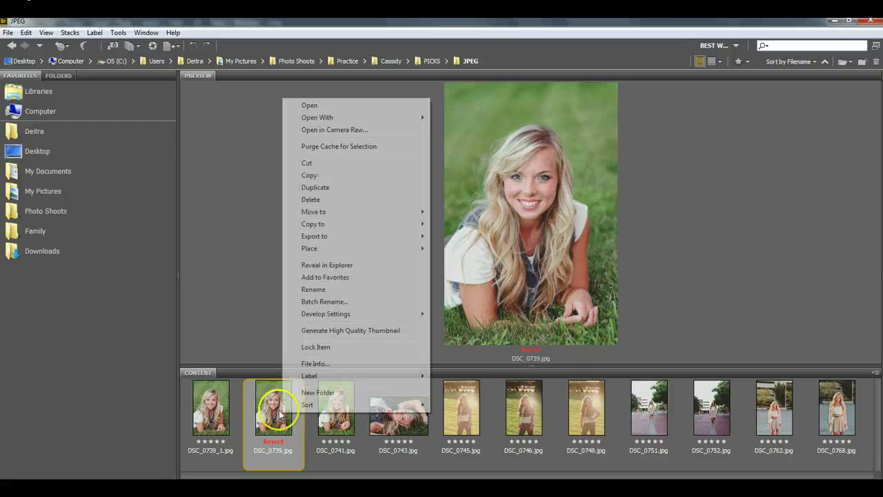
click(279, 415)
right_click(278, 414)
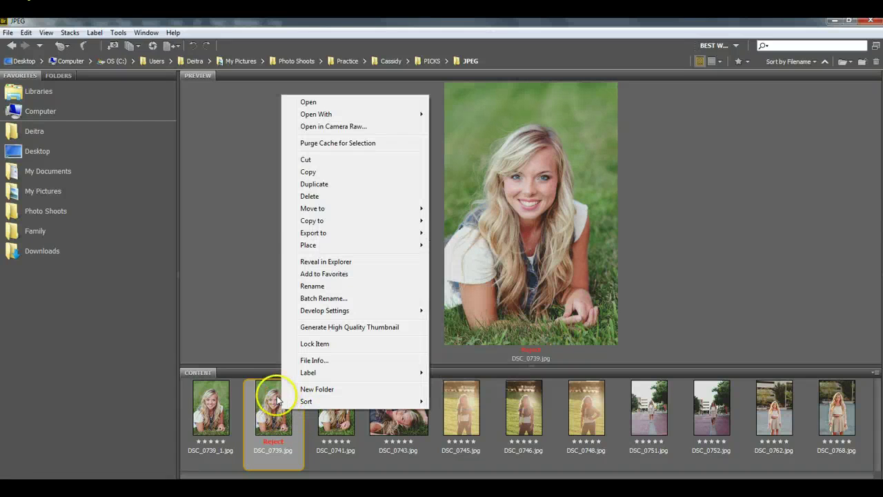
click(312, 198)
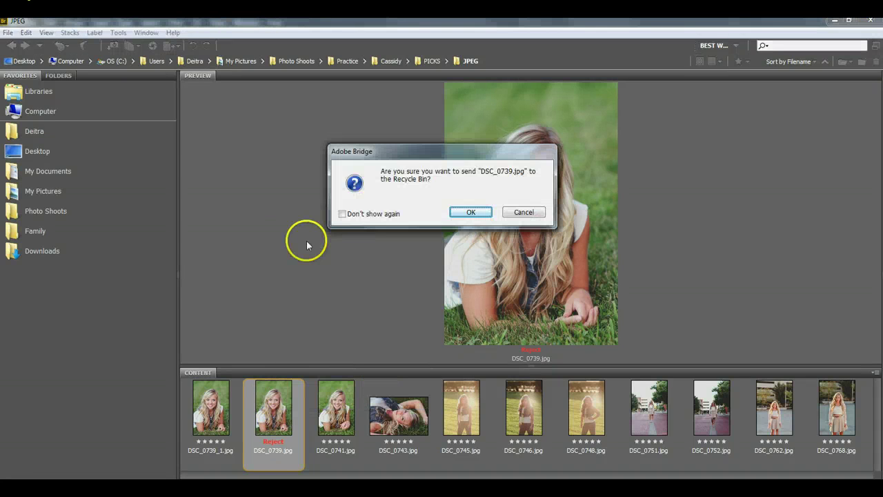
click(457, 209)
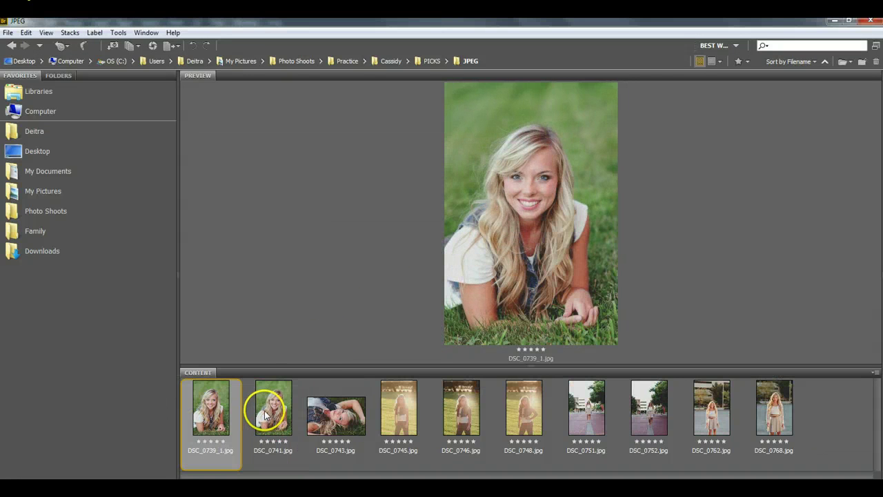
Preview the processed JPEGs one by one from DSC_0741.jpg through DSC_0768.jpg, and go back to the PICKS folder
click(270, 414)
click(336, 407)
click(414, 418)
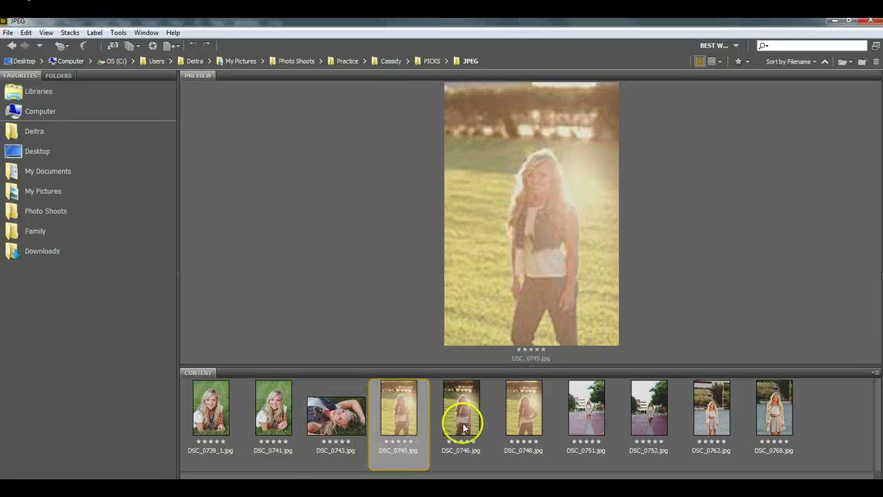
click(463, 418)
click(533, 421)
click(559, 429)
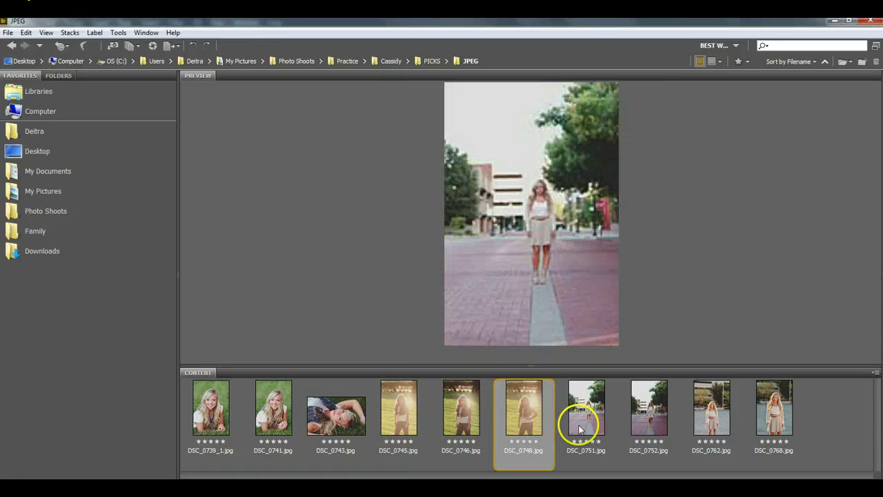
click(662, 428)
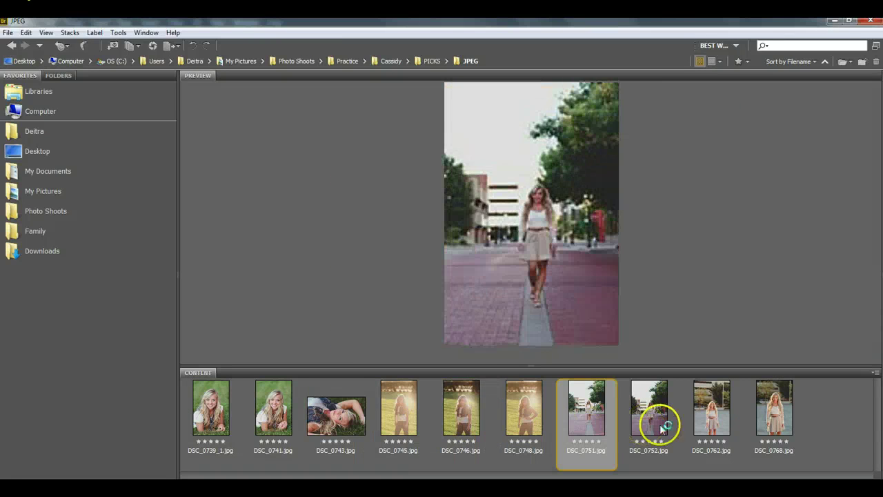
click(712, 418)
click(759, 419)
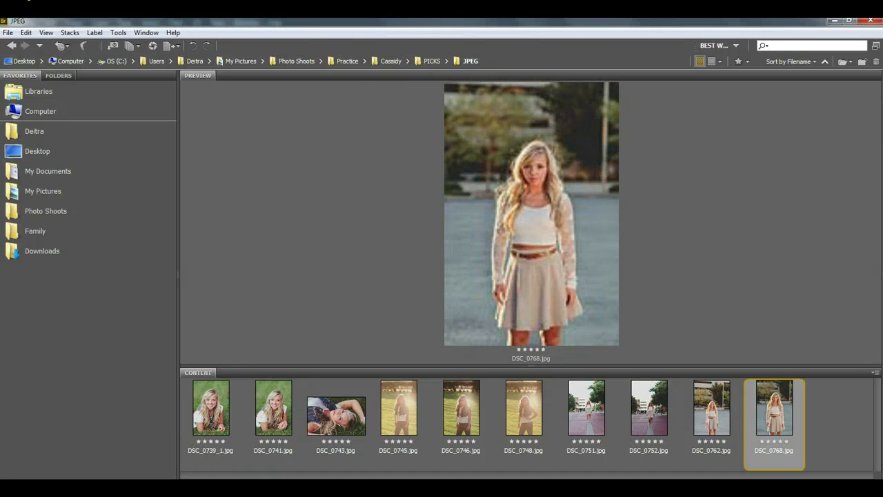
click(433, 61)
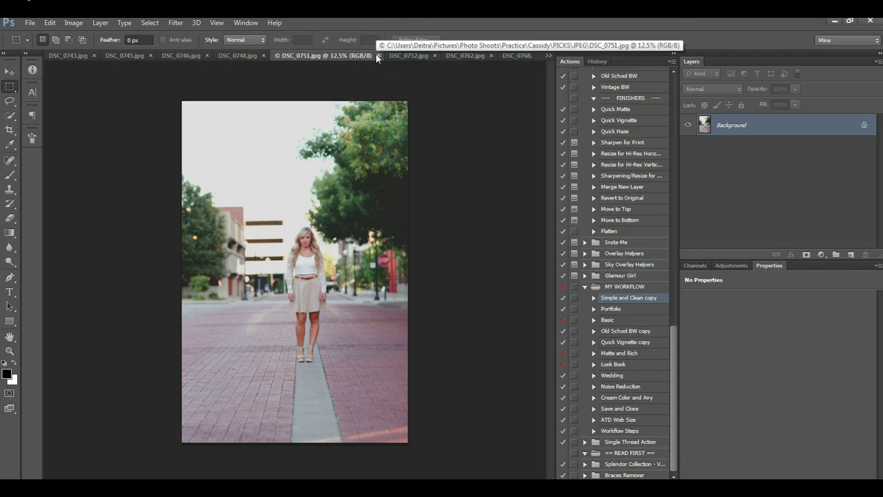
Switch to Photoshop and close all the open processed JPEG images
click(378, 55)
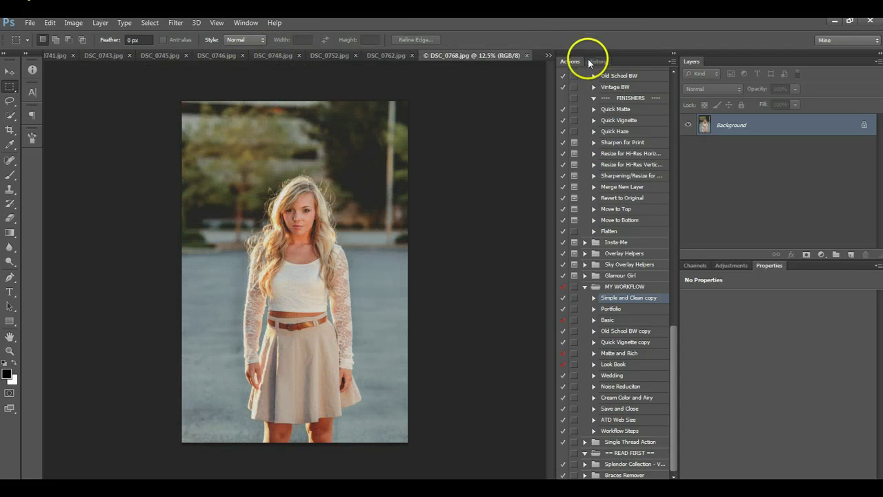
click(528, 55)
click(528, 55)
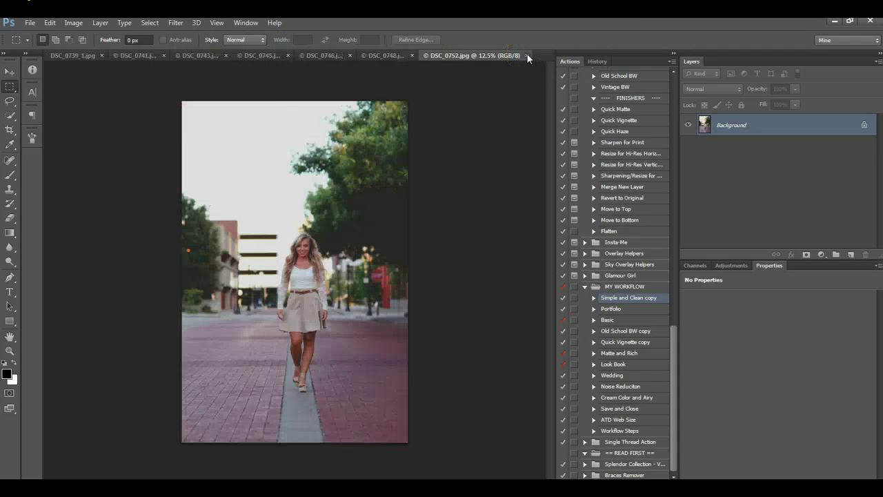
click(527, 55)
click(527, 55)
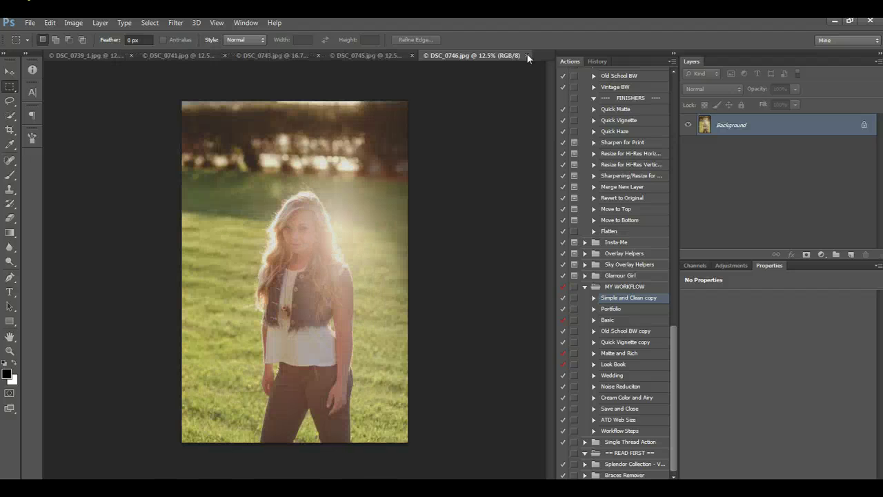
click(528, 55)
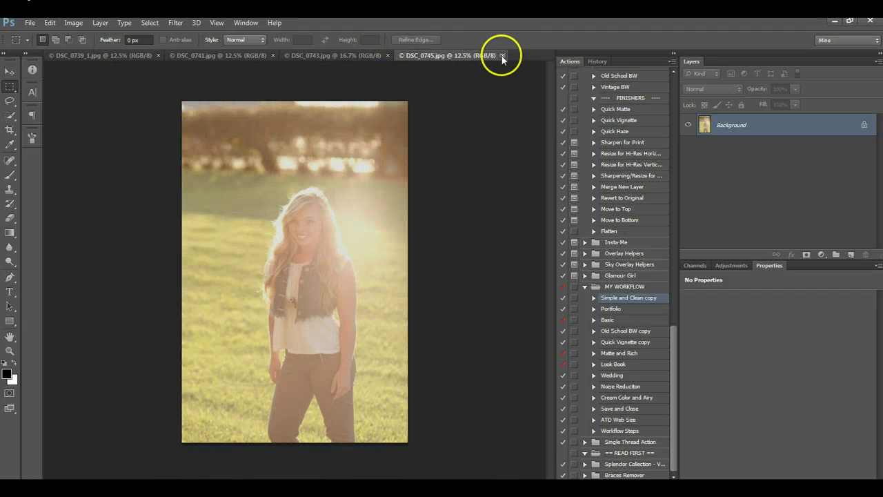
click(502, 55)
click(389, 55)
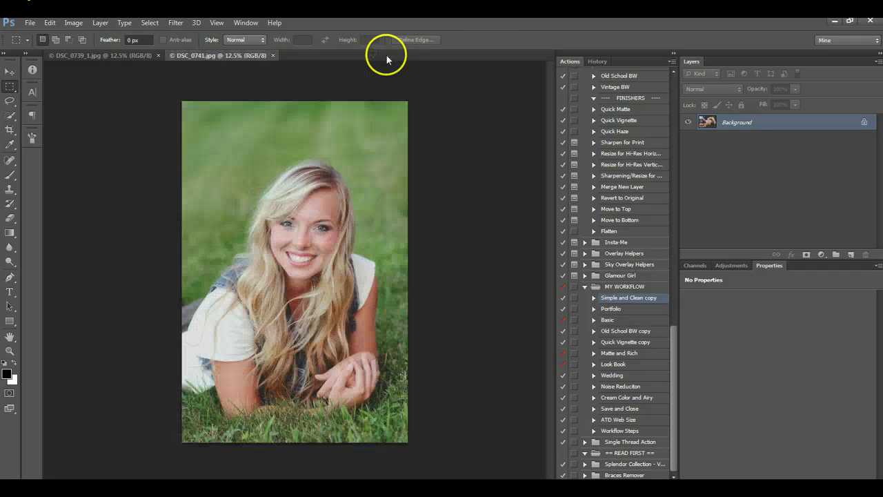
click(272, 55)
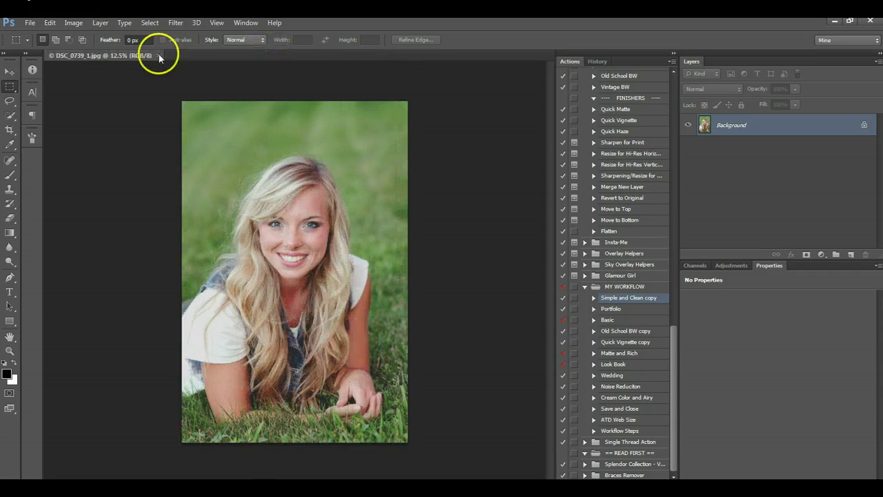
click(158, 55)
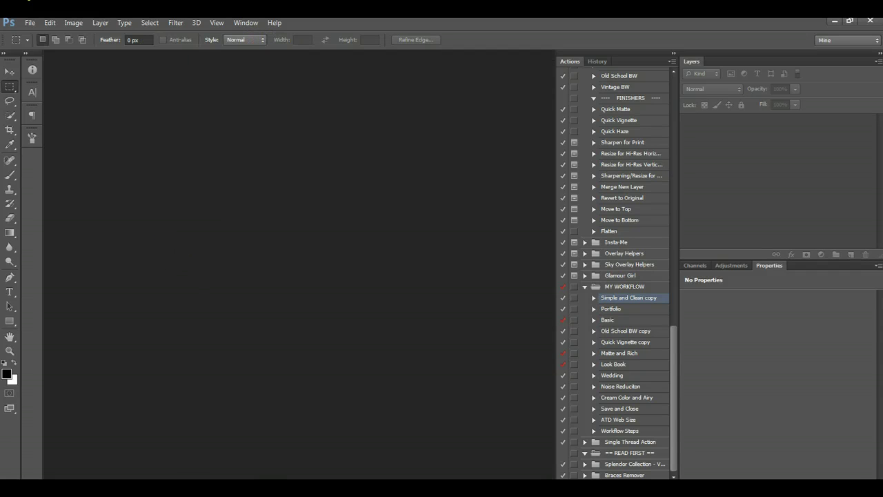
Switch to Bridge, select DSC_0739.NEF through DSC_0743.NEF in PICKS, and open them in Photoshop's Image Processor
key(alt+Tab)
click(231, 429)
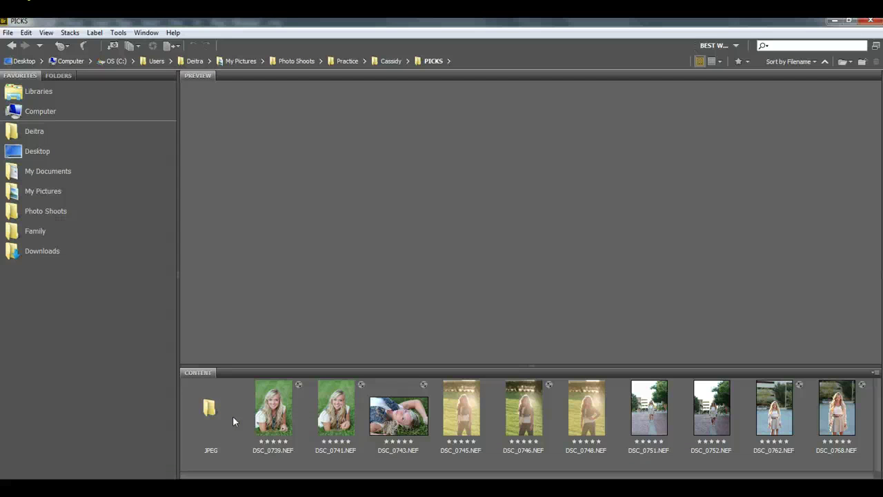
click(269, 411)
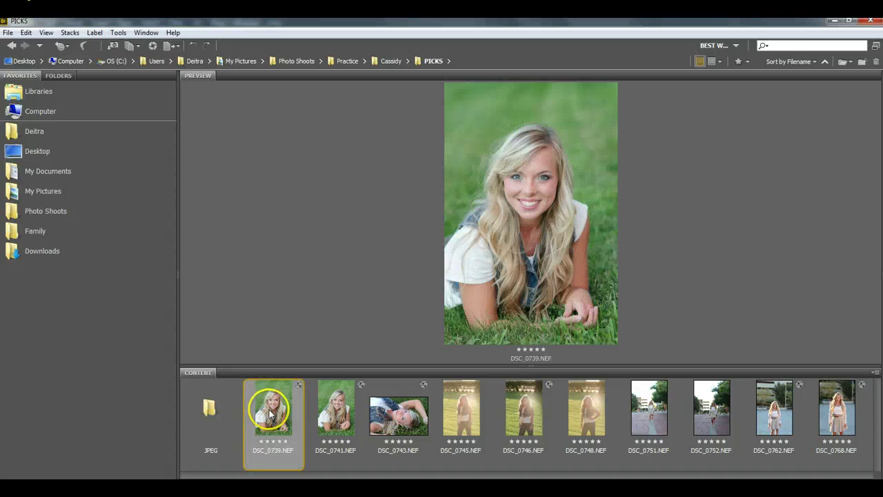
shift+click(422, 419)
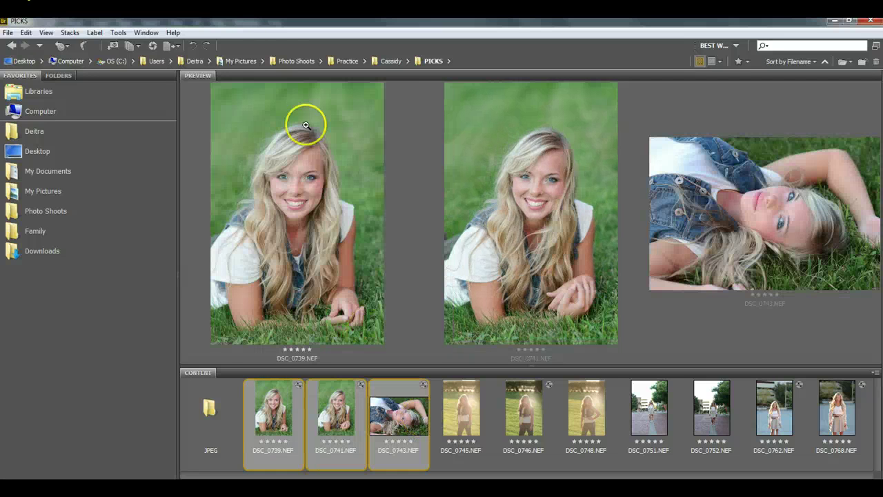
click(118, 33)
mouse_move(168, 132)
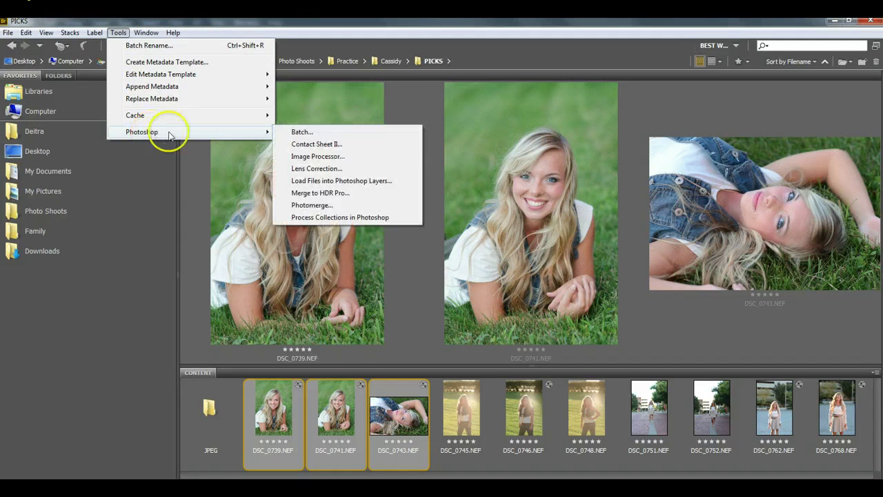
click(316, 158)
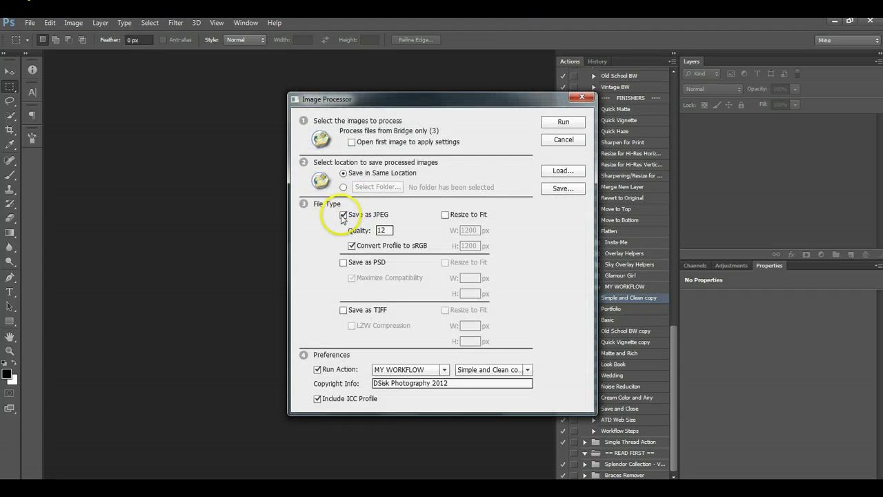
Set the Image Processor to save only as PSD, run it with the Simple and Clean copy action, and dismiss the script alert
click(343, 215)
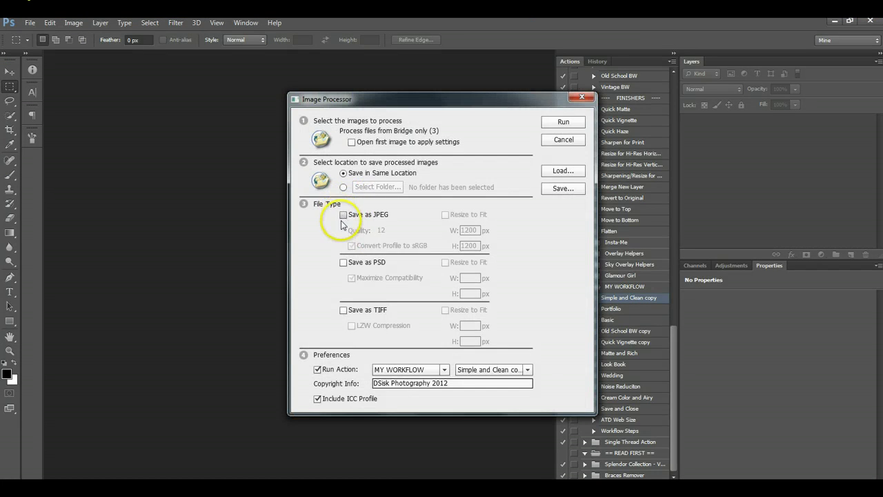
click(343, 263)
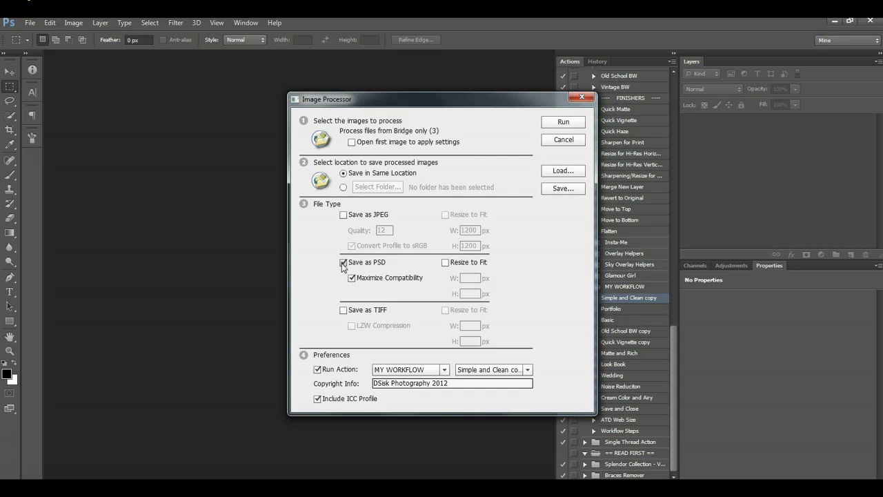
click(369, 215)
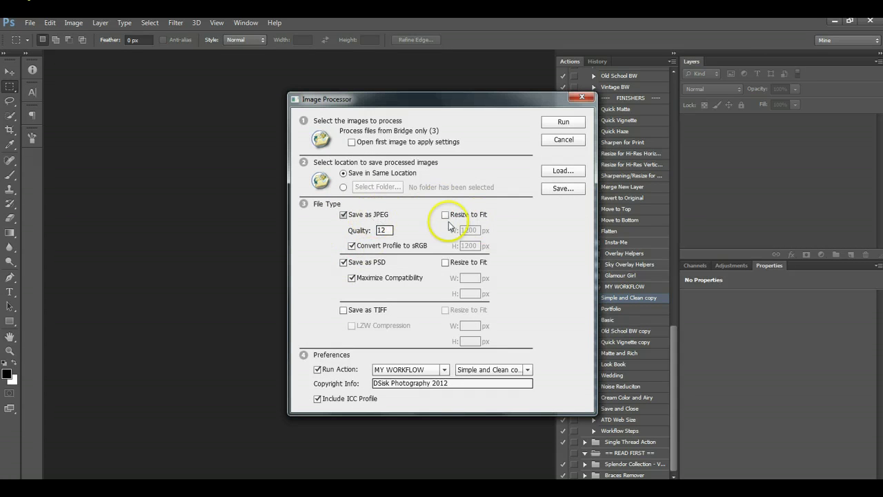
click(446, 216)
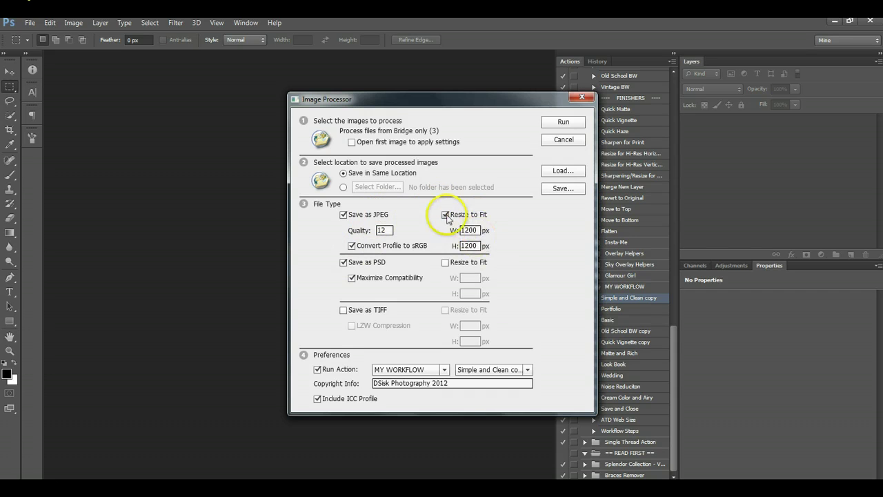
click(348, 215)
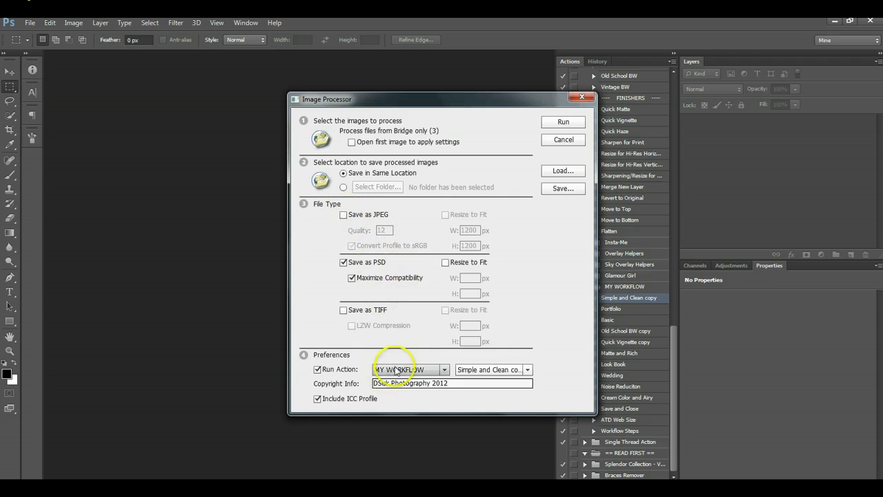
click(564, 123)
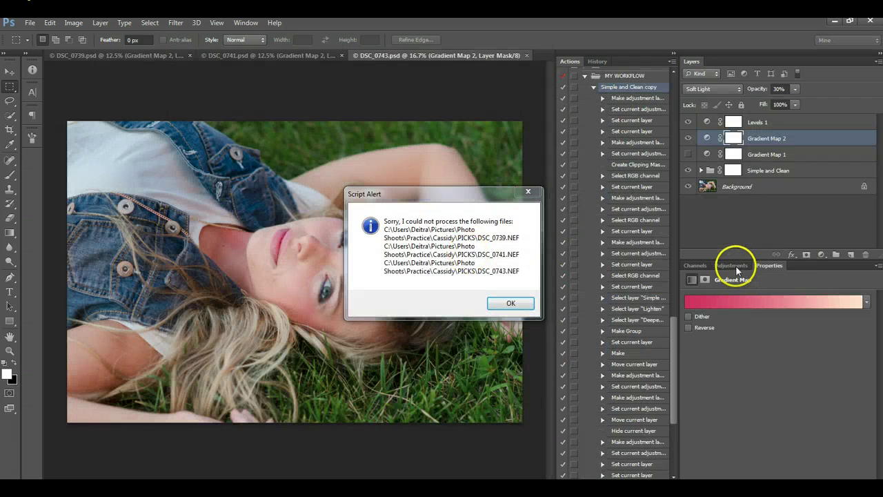
drag(386, 196, 380, 175)
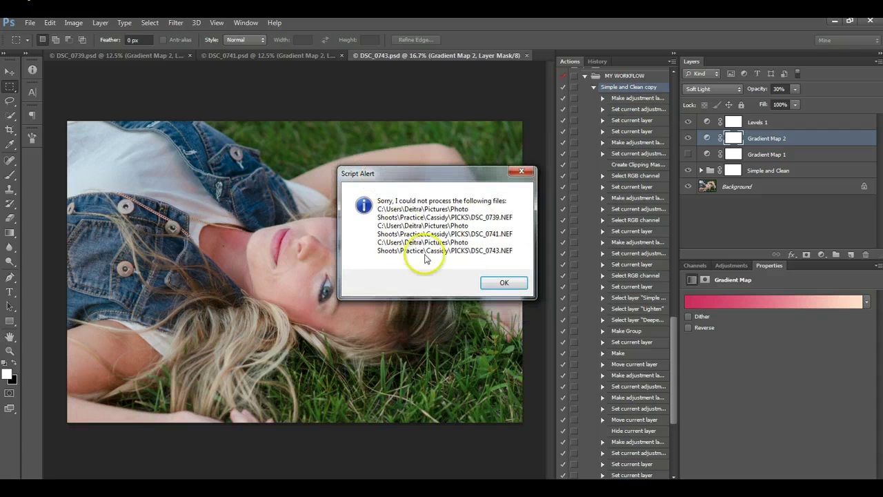
click(506, 283)
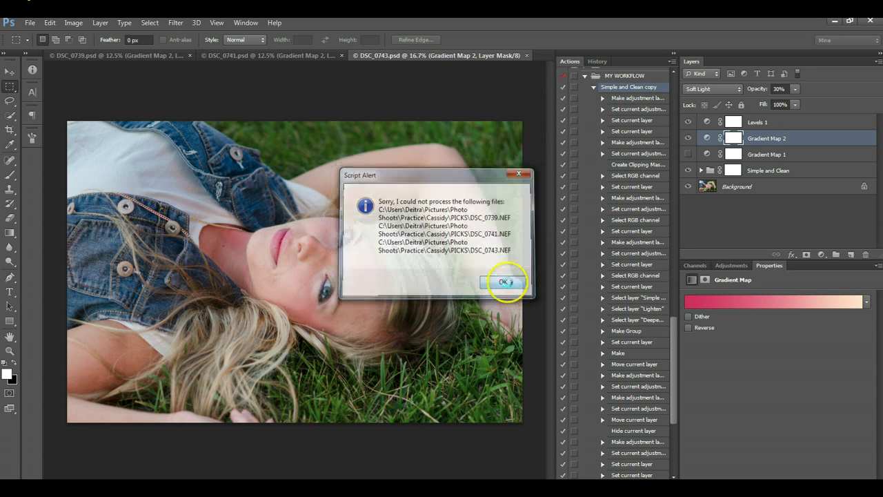
Switch to Bridge, open the PSD subfolder of PICKS, and bring up DSC_0743.psd in Photoshop
click(730, 264)
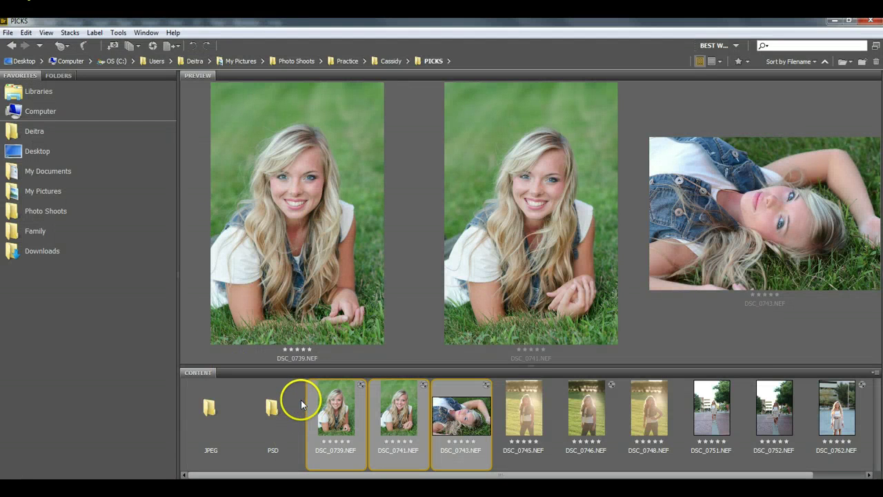
click(273, 412)
double_click(274, 412)
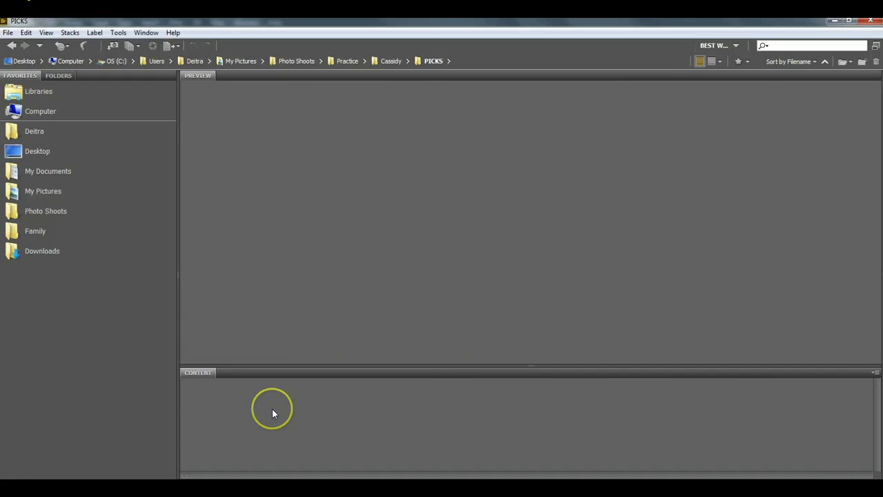
click(234, 411)
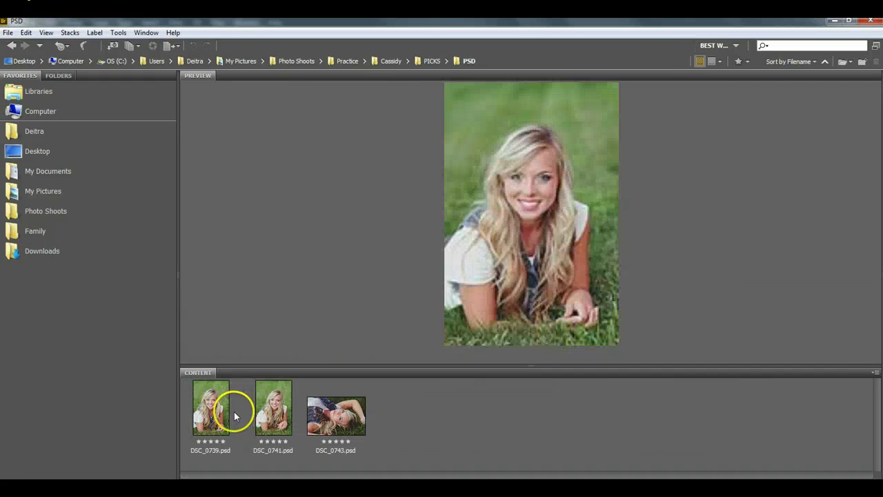
click(327, 416)
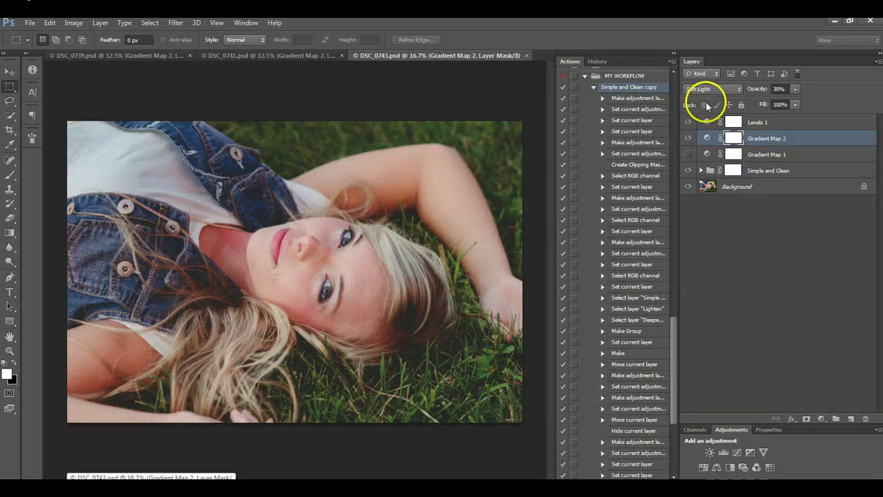
Collapse the Simple and Clean copy action and compare DSC_0743.psd with its Gradient Map 2 and Gradient Map 1 layers shown and hidden
click(594, 87)
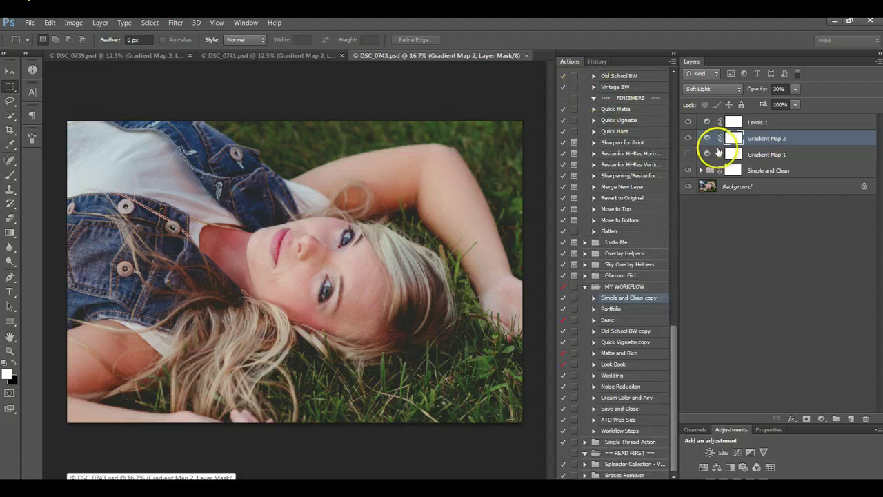
click(688, 138)
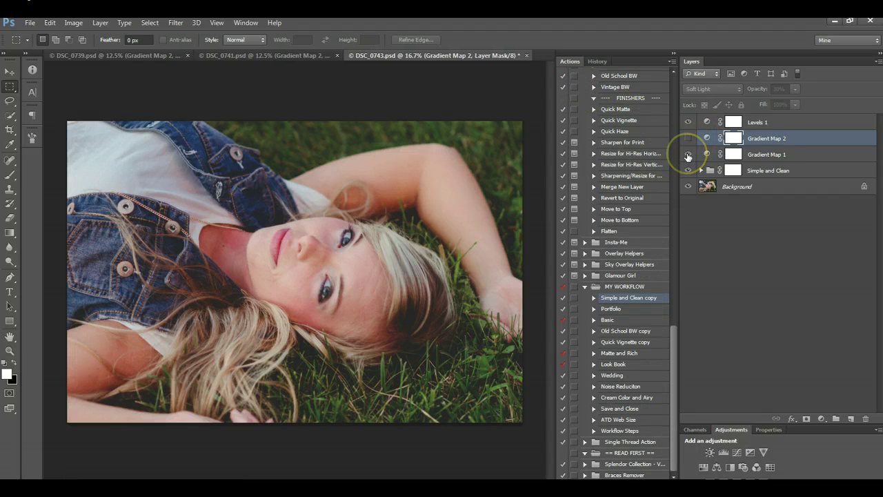
click(688, 154)
click(688, 154)
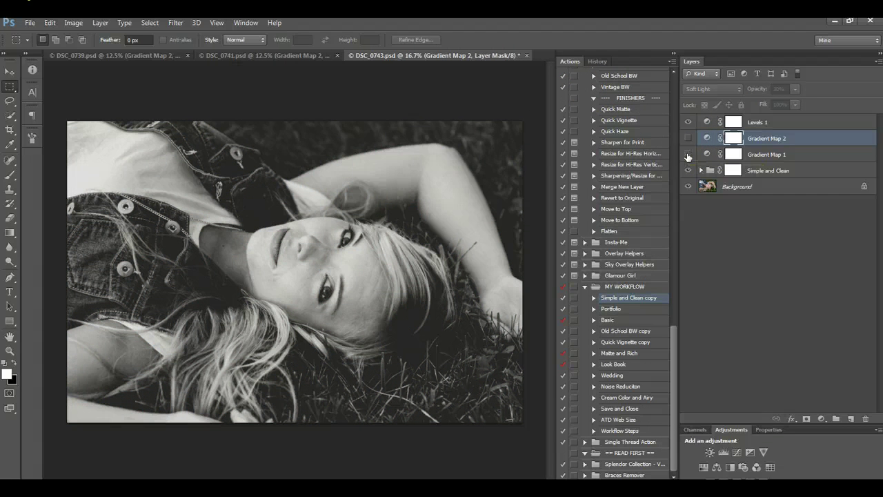
click(689, 138)
click(688, 138)
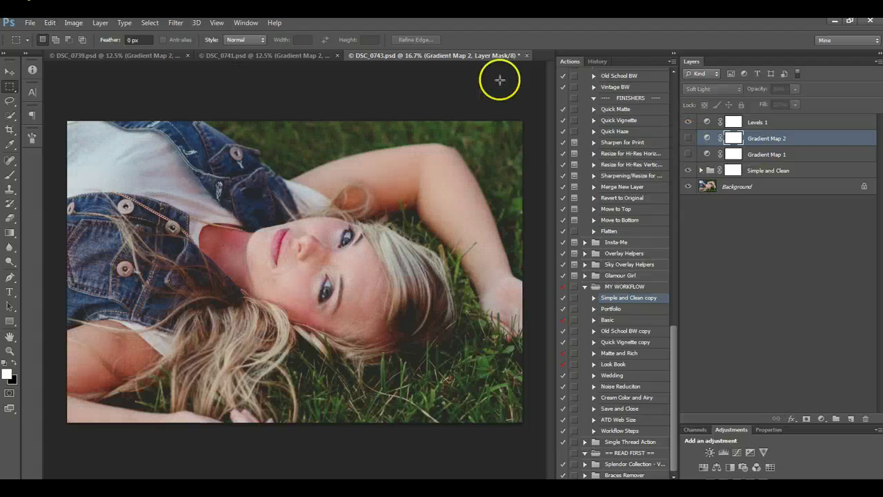
Close DSC_0743.psd without saving, close DSC_0741.psd and DSC_0739.psd, and cancel the file-opening dialog
click(527, 56)
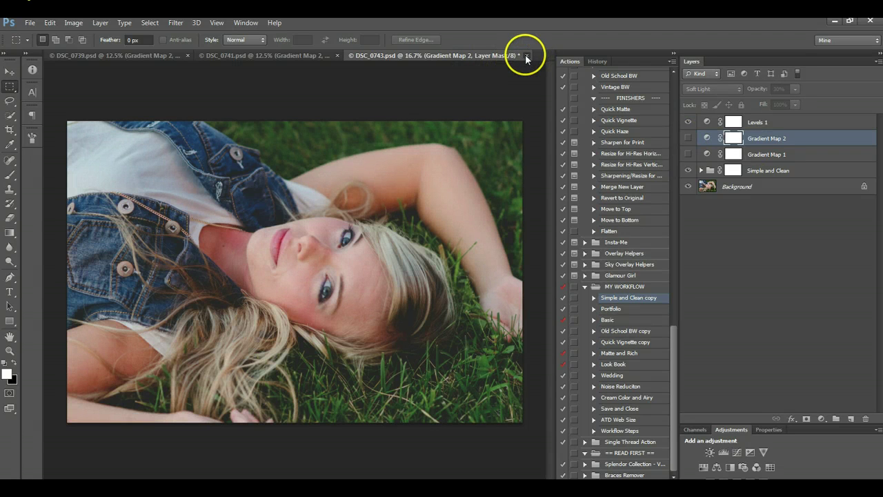
click(444, 203)
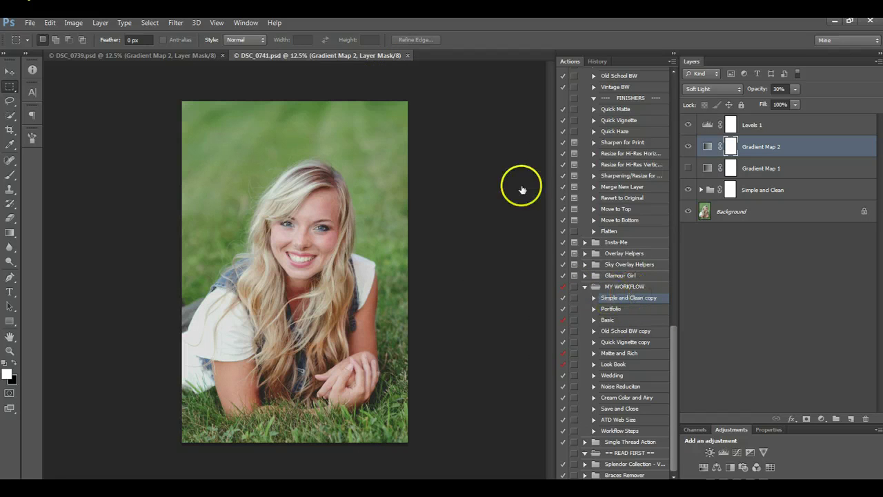
click(408, 56)
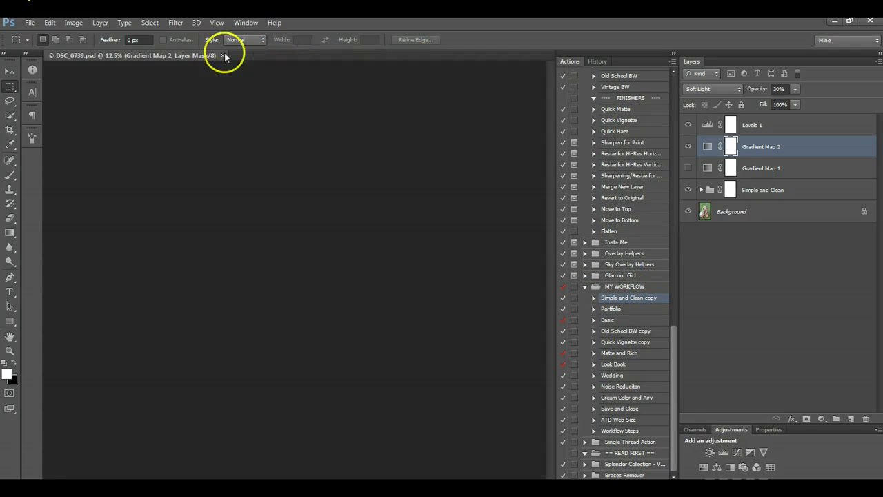
click(224, 56)
key(ctrl+o)
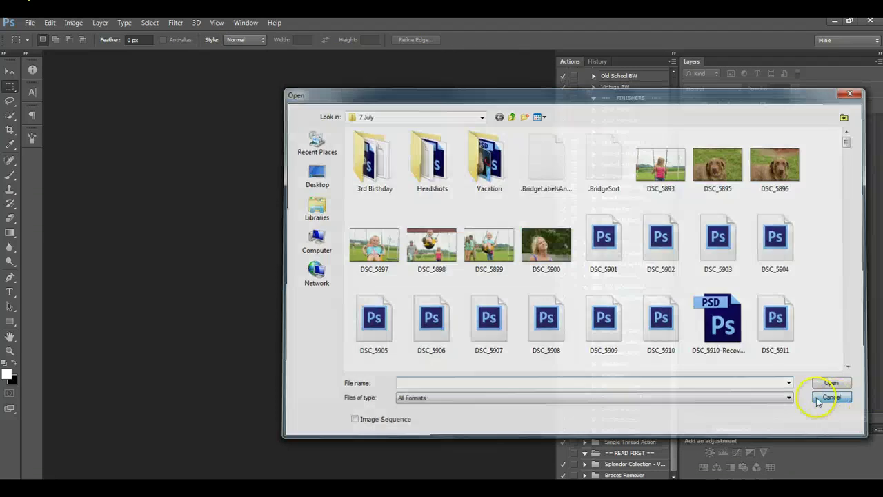
click(831, 397)
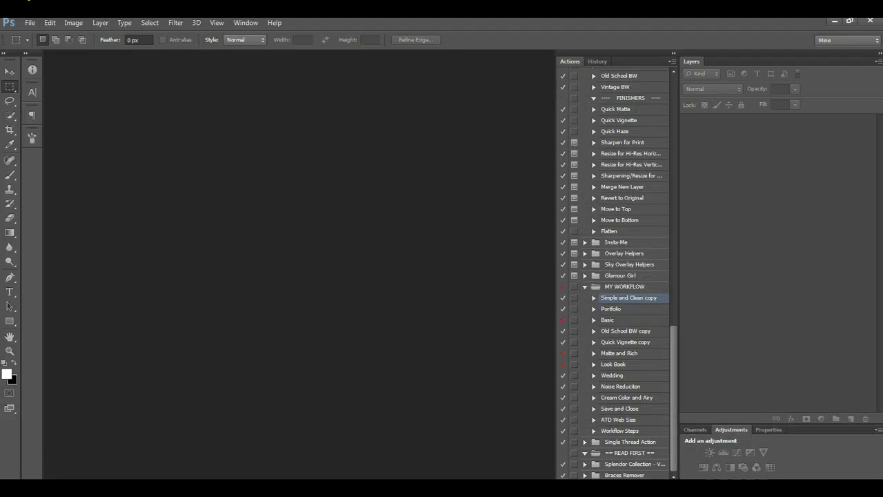
Switch to Bridge and open DSC_0739.psd from the PSD folder in Photoshop
key(alt+Tab)
click(268, 411)
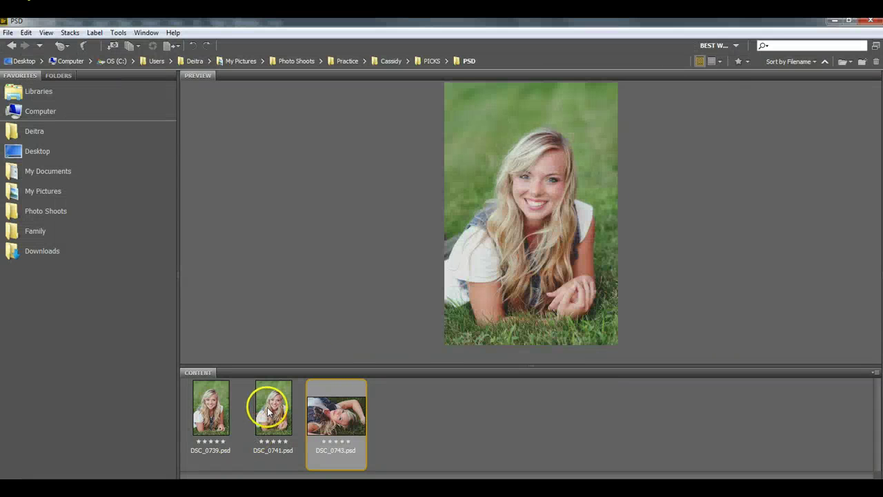
double_click(219, 410)
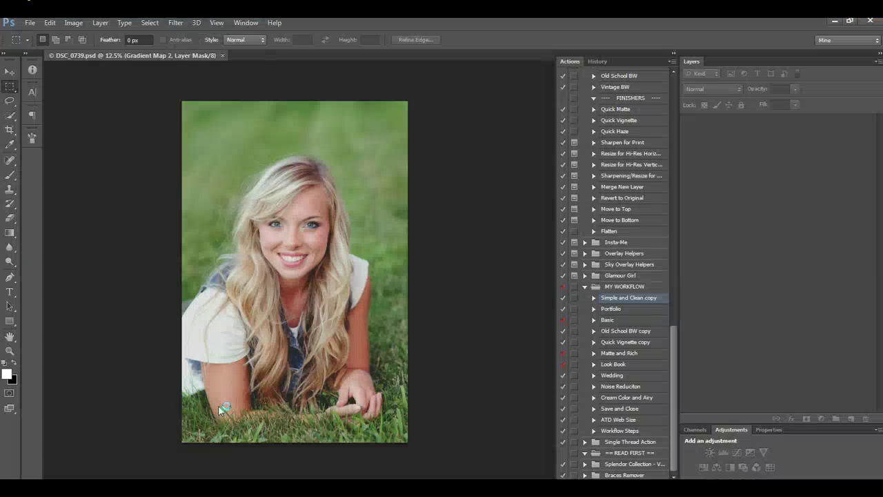
Examine the Levels 1 layer and the adjustment layers inside the Simple and Clean group of DSC_0739.psd
click(748, 193)
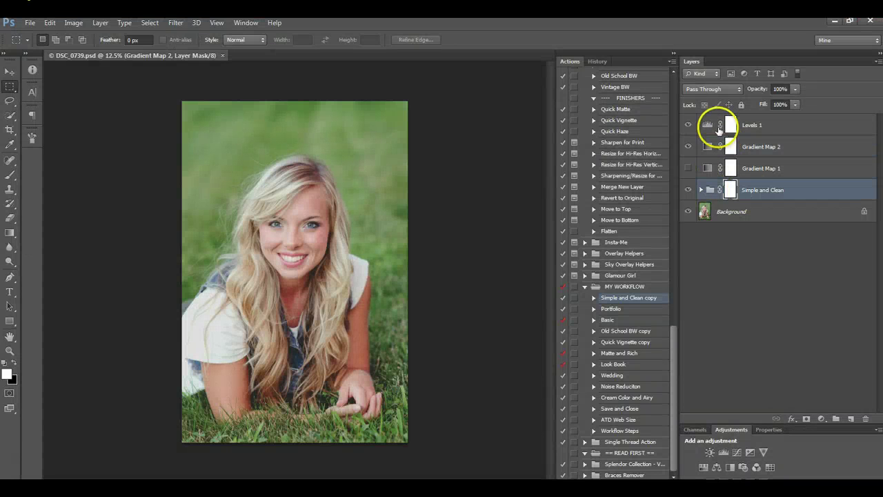
click(759, 125)
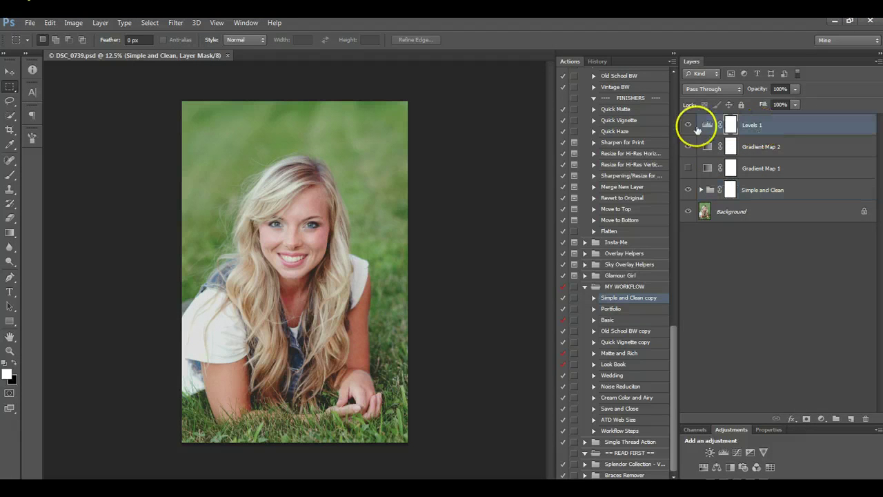
click(702, 189)
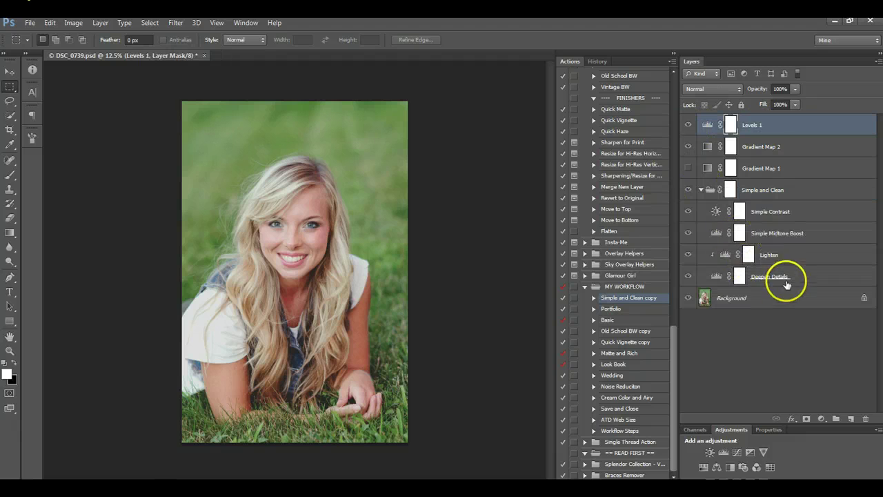
click(702, 190)
Compare DSC_0739.psd with its Gradient Map 2, Gradient Map 1 and Levels 1 layers shown and hidden
click(688, 146)
click(687, 168)
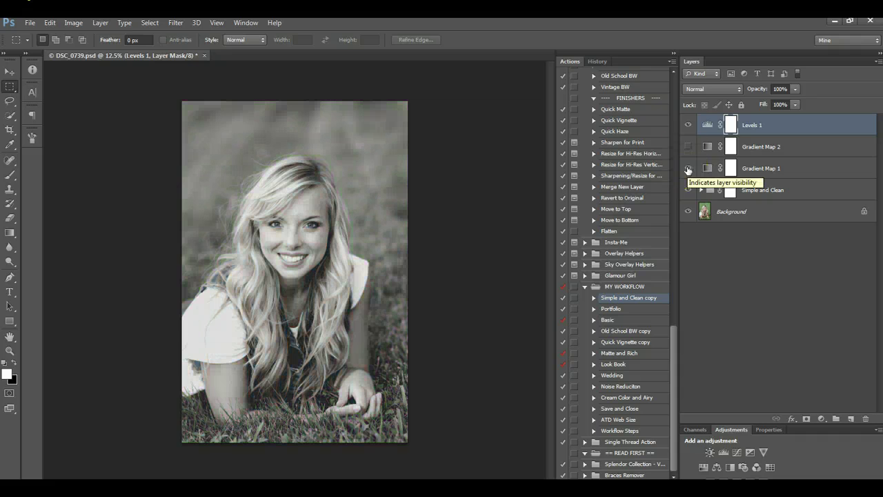
click(688, 168)
click(688, 147)
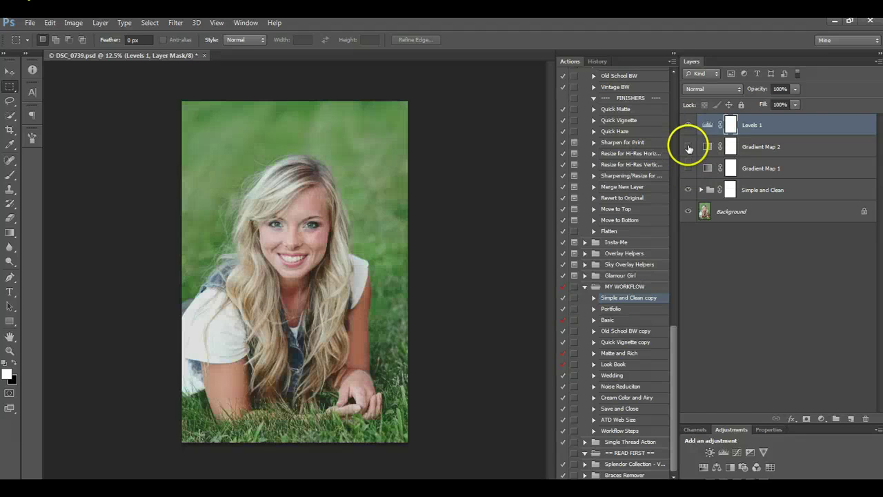
click(688, 124)
click(688, 125)
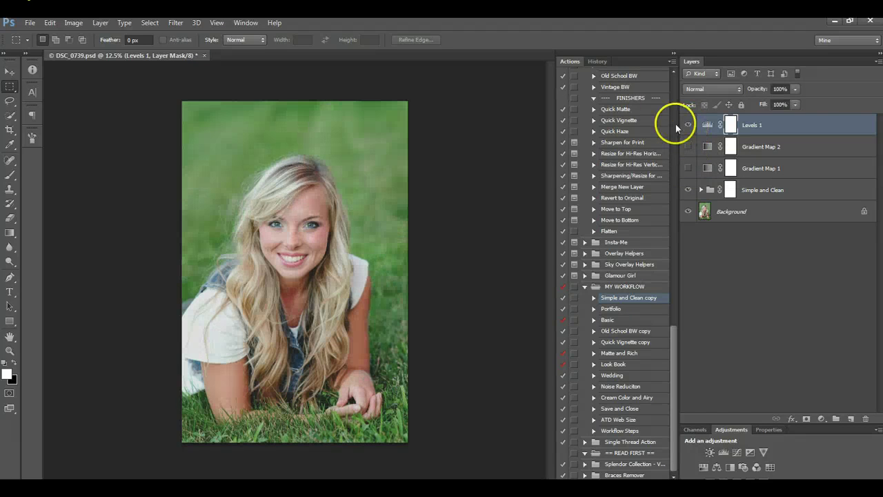
Close DSC_0739.psd without saving and go back to the PICKS folder in Bridge
key(ctrl+w)
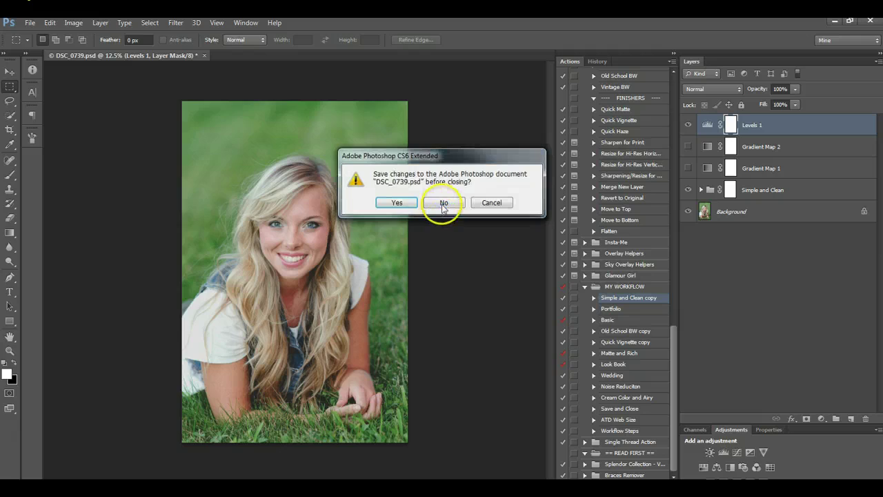
click(444, 204)
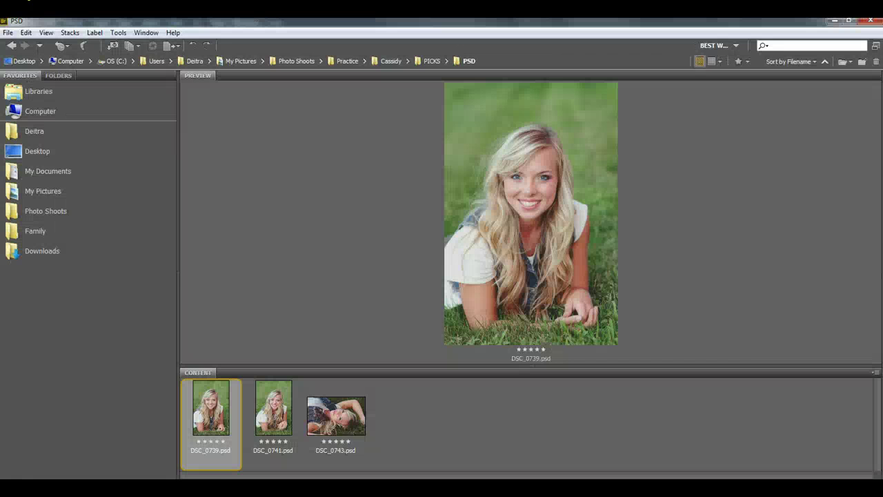
click(425, 61)
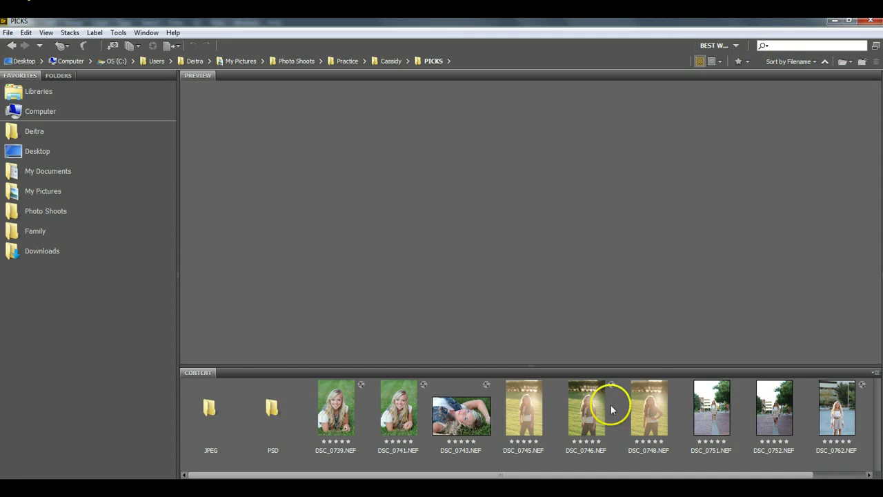
Preview DSC_0743.NEF from the PICKS folder and look over the list of available workspaces, including Output
click(529, 396)
click(445, 416)
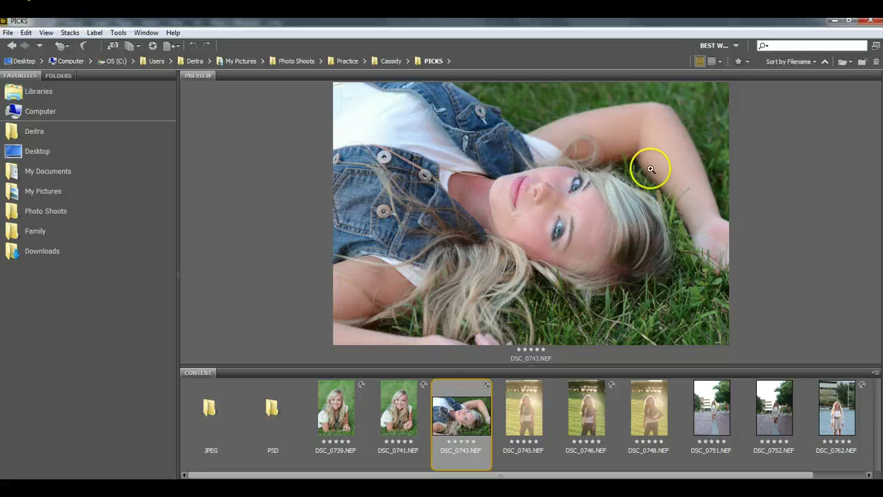
click(738, 45)
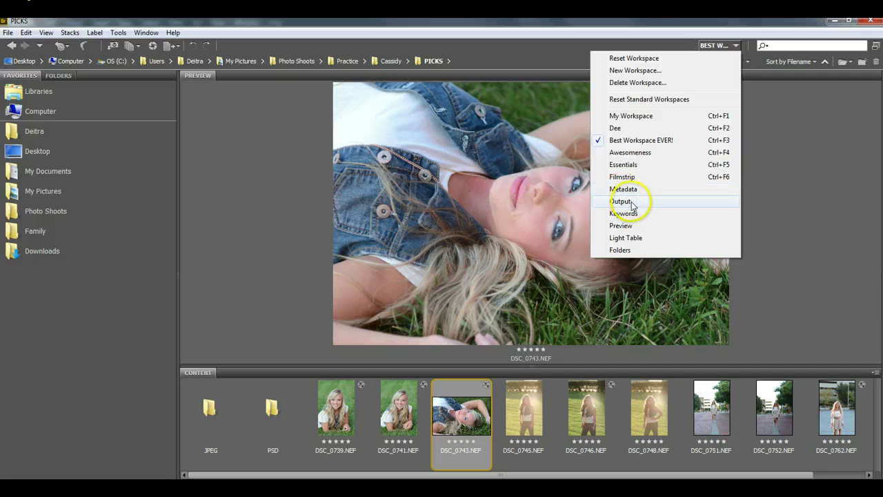
click(812, 348)
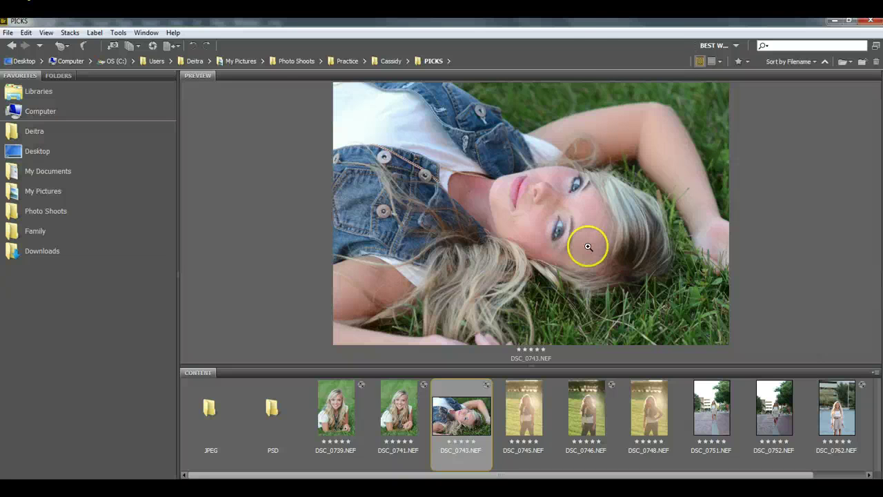
click(726, 46)
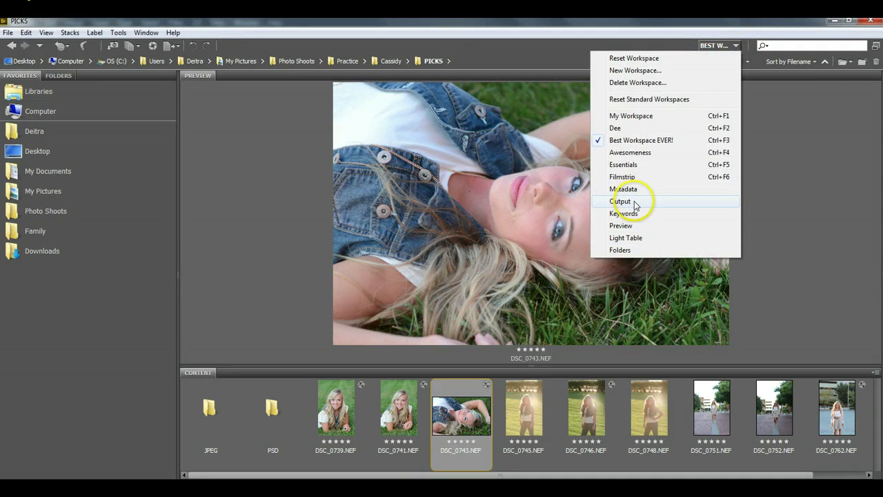
click(784, 263)
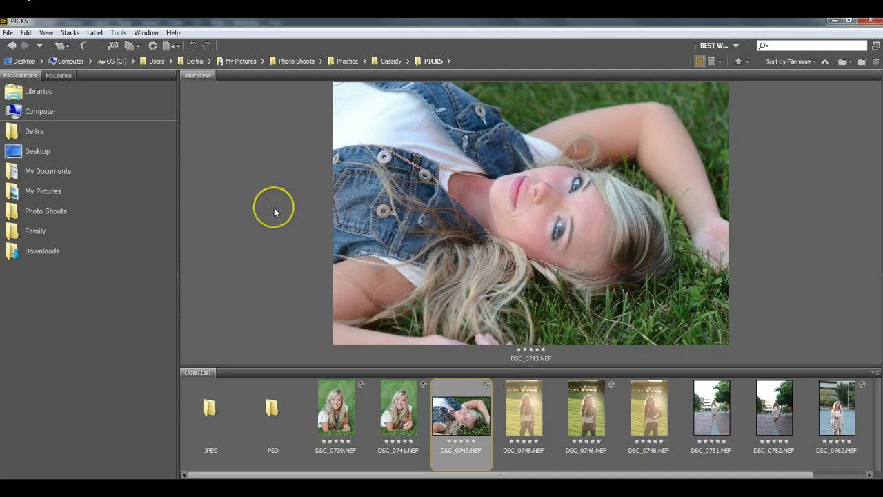
click(90, 33)
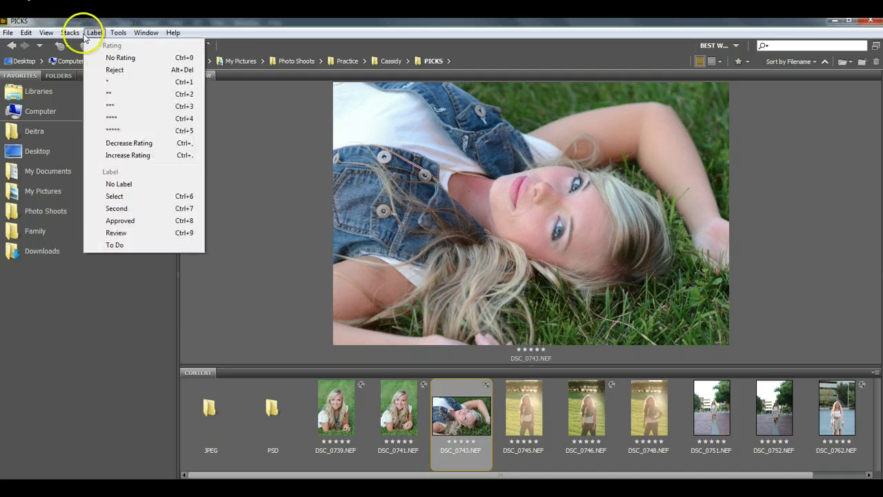
mouse_move(74, 36)
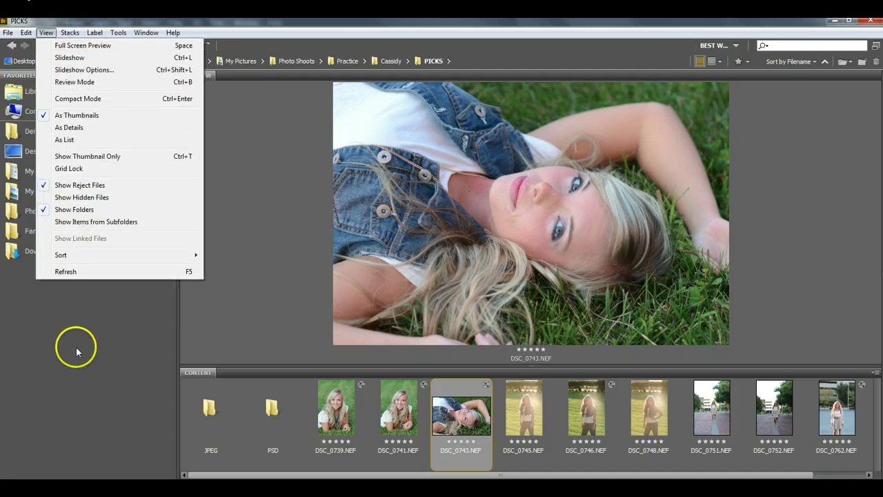
click(92, 331)
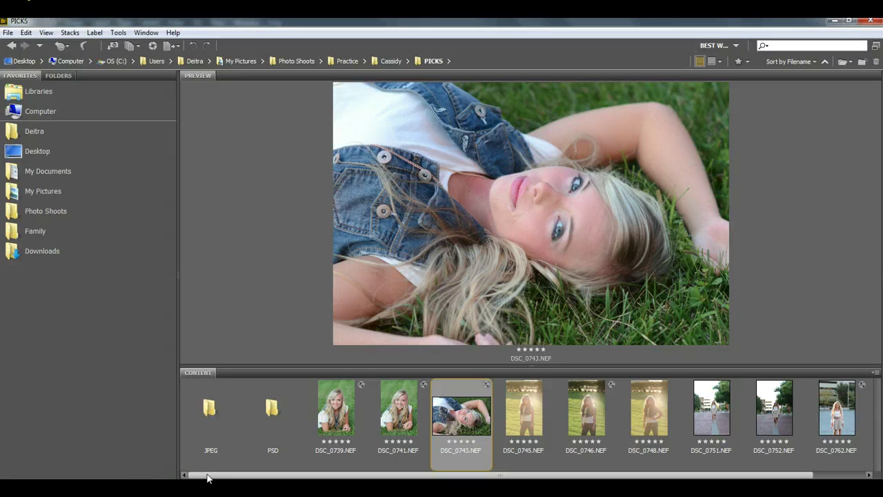
click(227, 475)
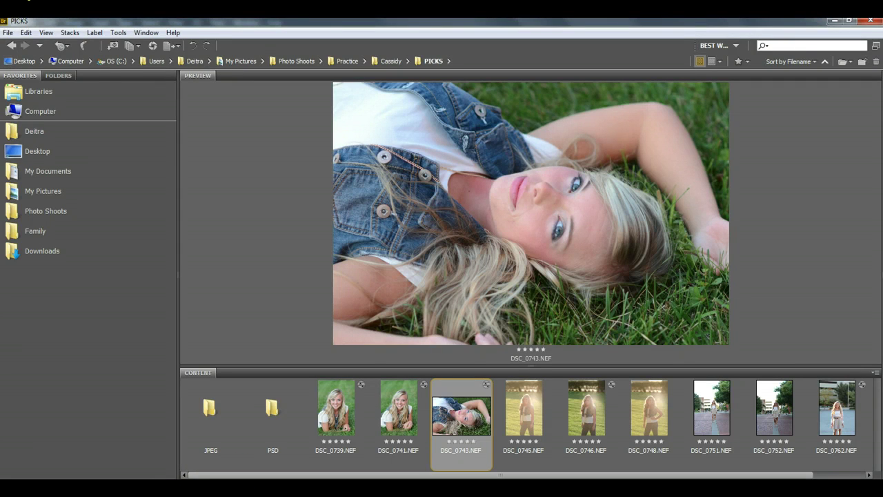